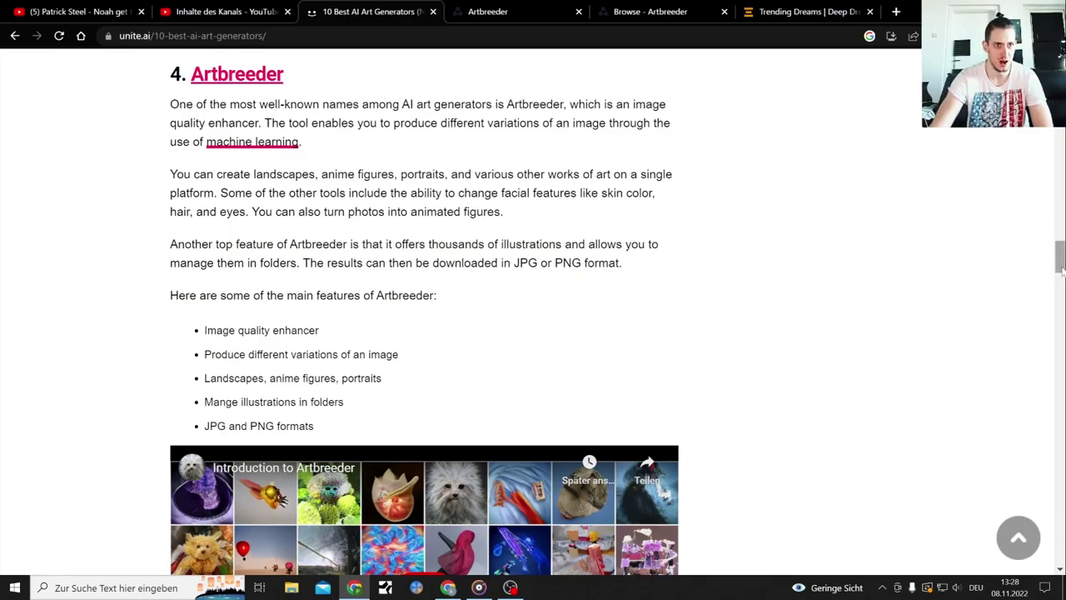
# - Scroll the unite.ai list back to the Artbreeder entry, then move to the Artbreeder tab
pyautogui.moveTo(1061, 271); pyautogui.dragTo(1061, 228)
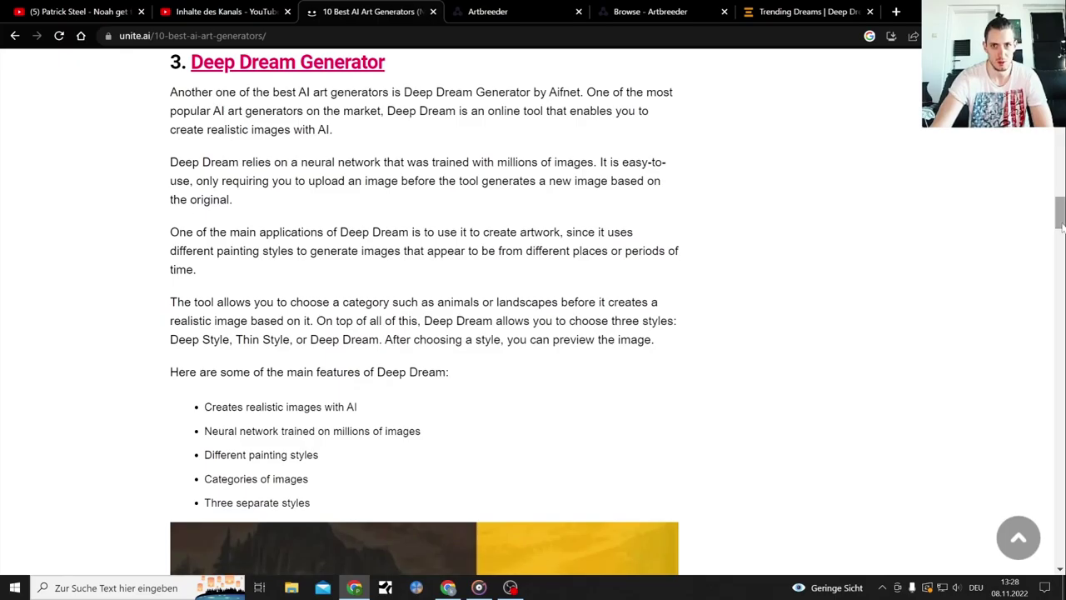
pyautogui.click(508, 13)
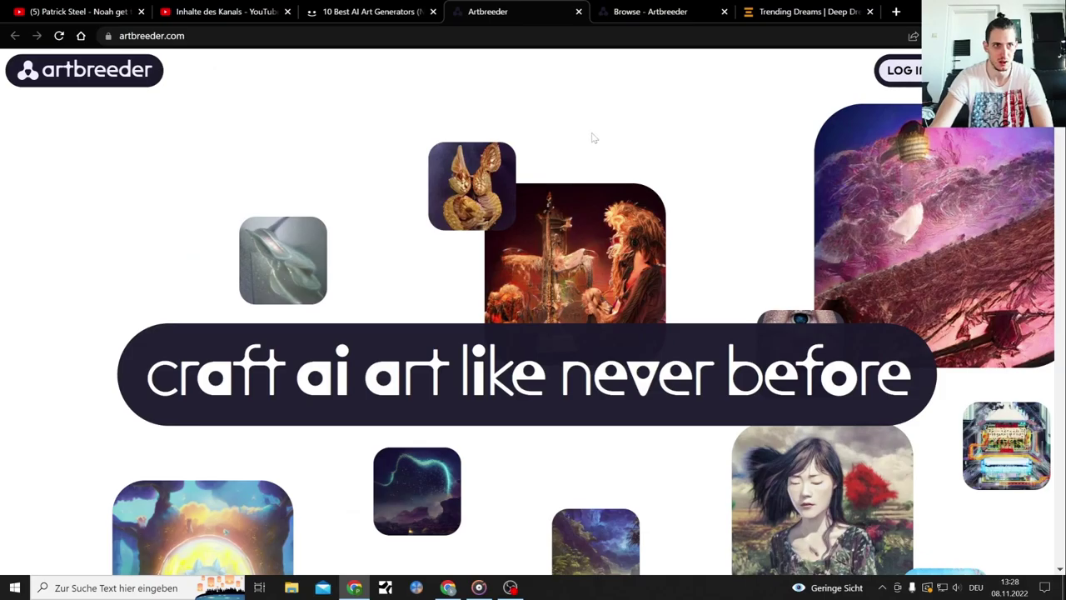
# - Close the extra Artbreeder home tab and start a splicer creation in Furry Portraits
pyautogui.click(578, 12)
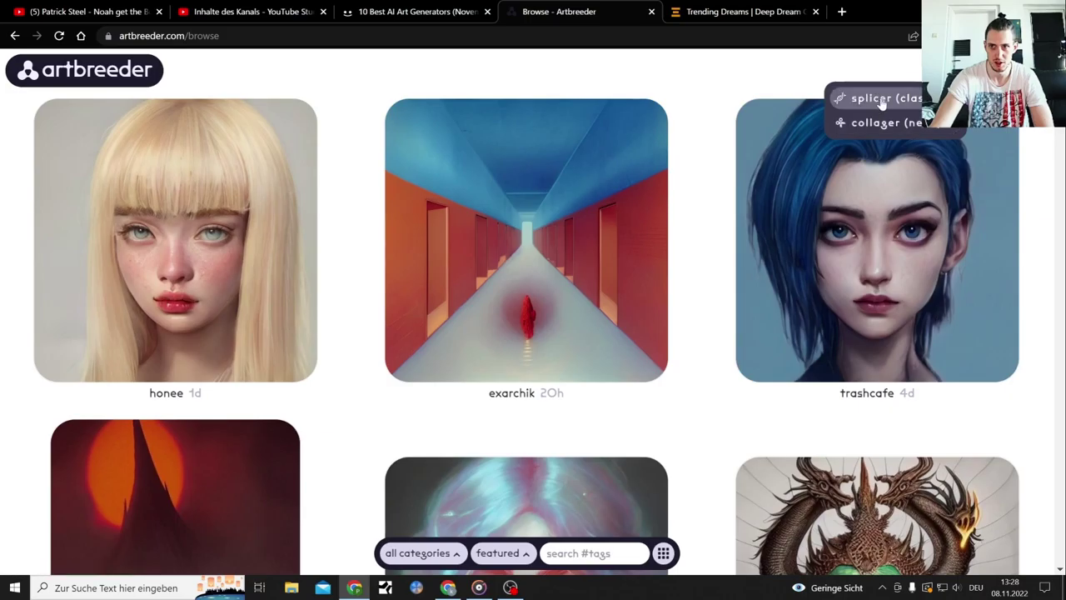
pyautogui.click(882, 100)
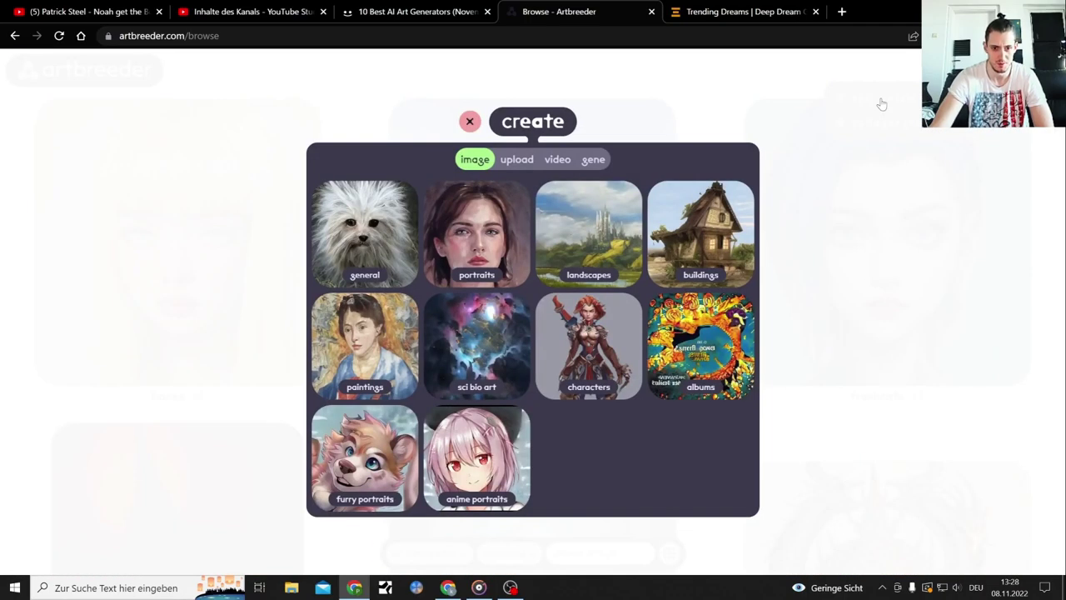
pyautogui.click(364, 458)
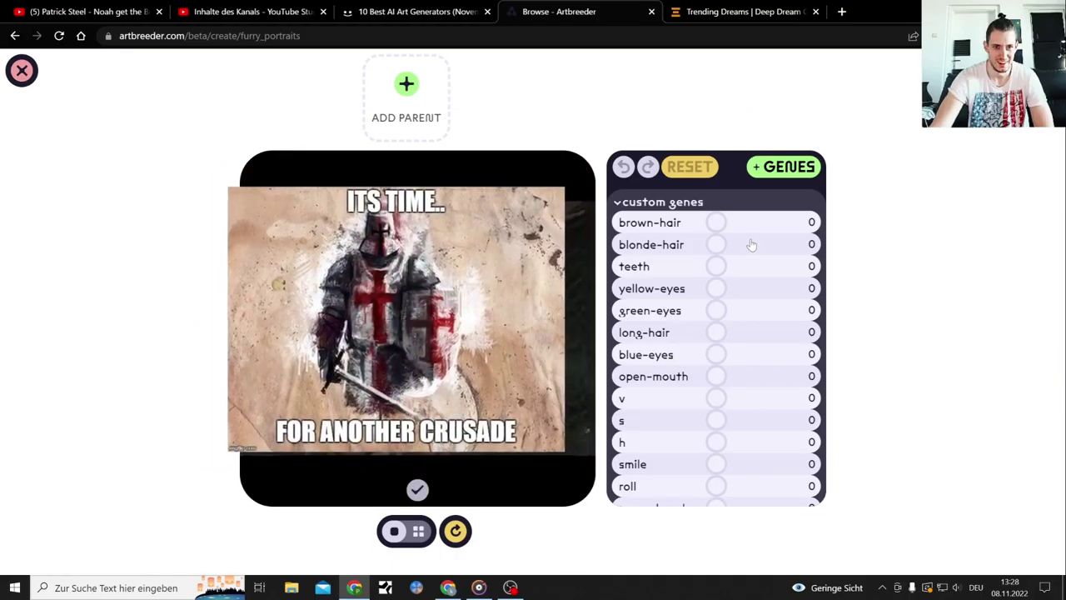
# - Set the furry portrait's brown-hair 78, teeth 83, blue-eyes -98 and sharpness 100, then add a parent
pyautogui.scroll(-4, 751, 244)
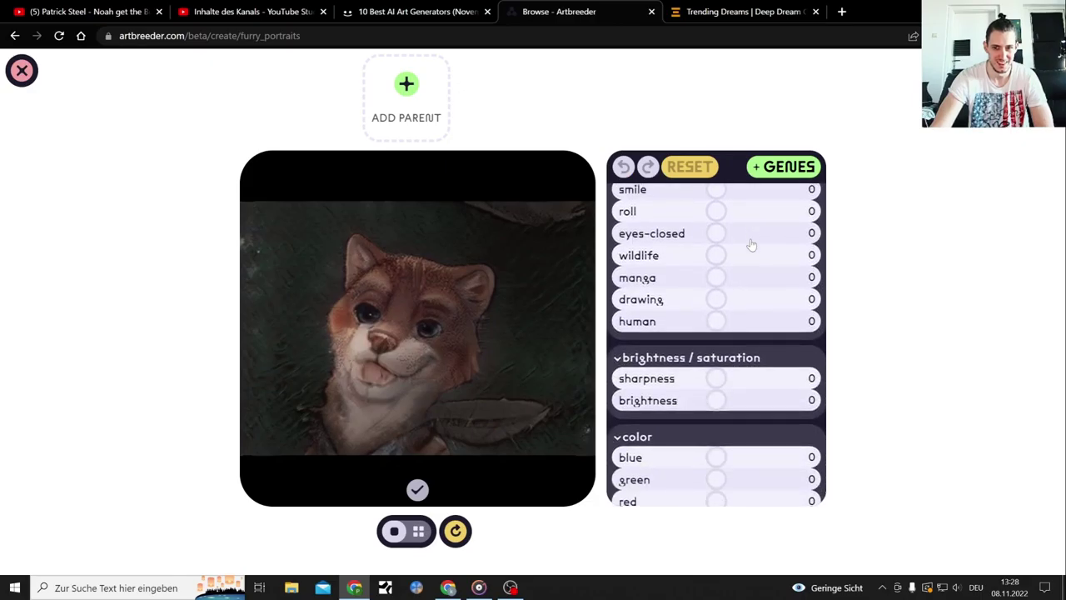
pyautogui.scroll(4, 751, 244)
pyautogui.moveTo(724, 223); pyautogui.dragTo(790, 221)
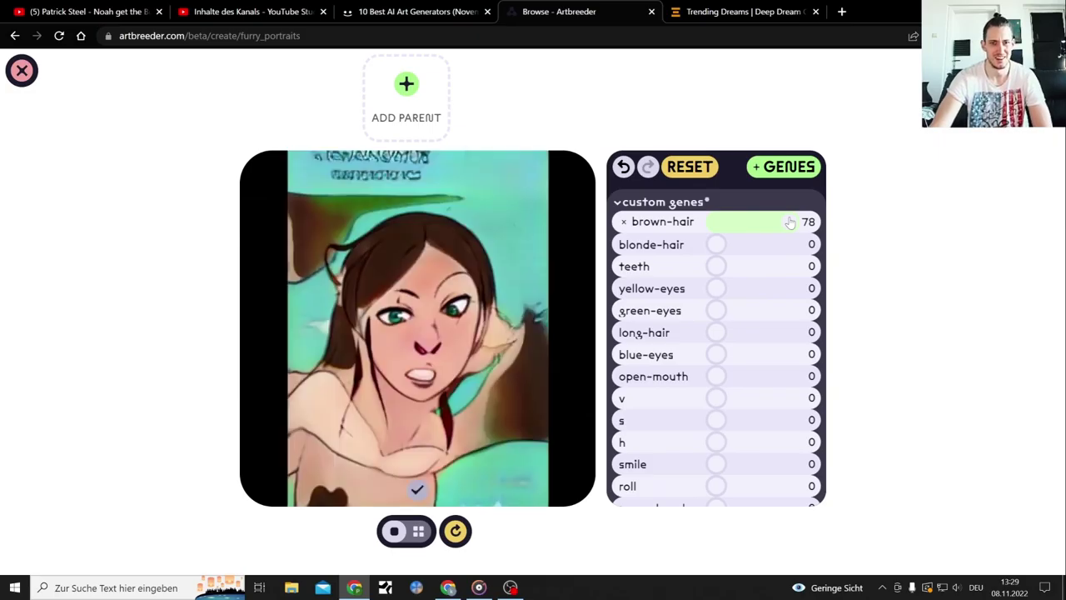
pyautogui.moveTo(717, 266); pyautogui.dragTo(793, 267)
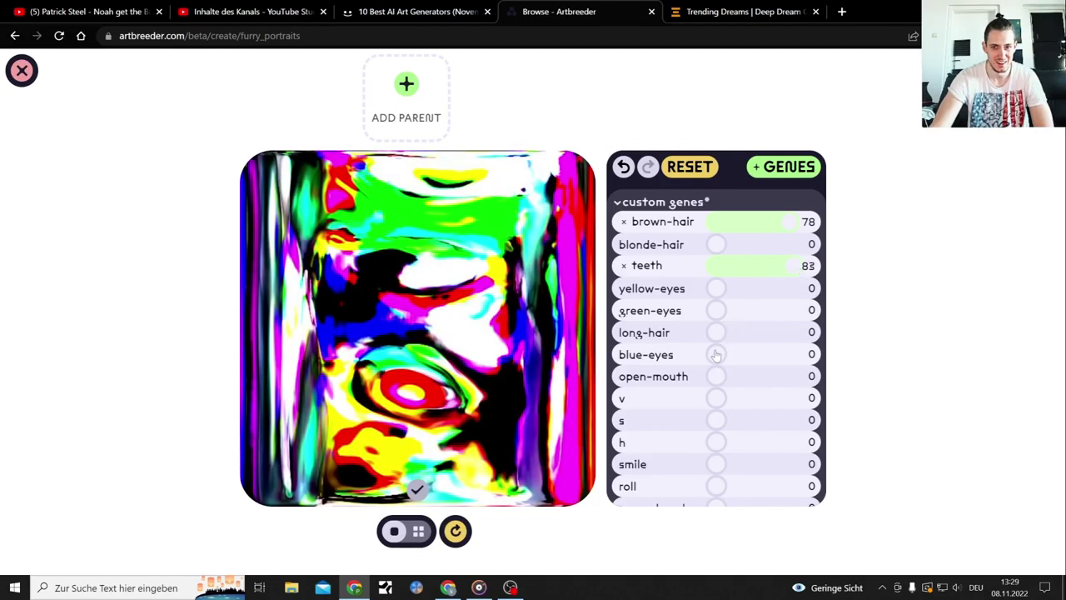
pyautogui.moveTo(717, 354); pyautogui.dragTo(629, 354)
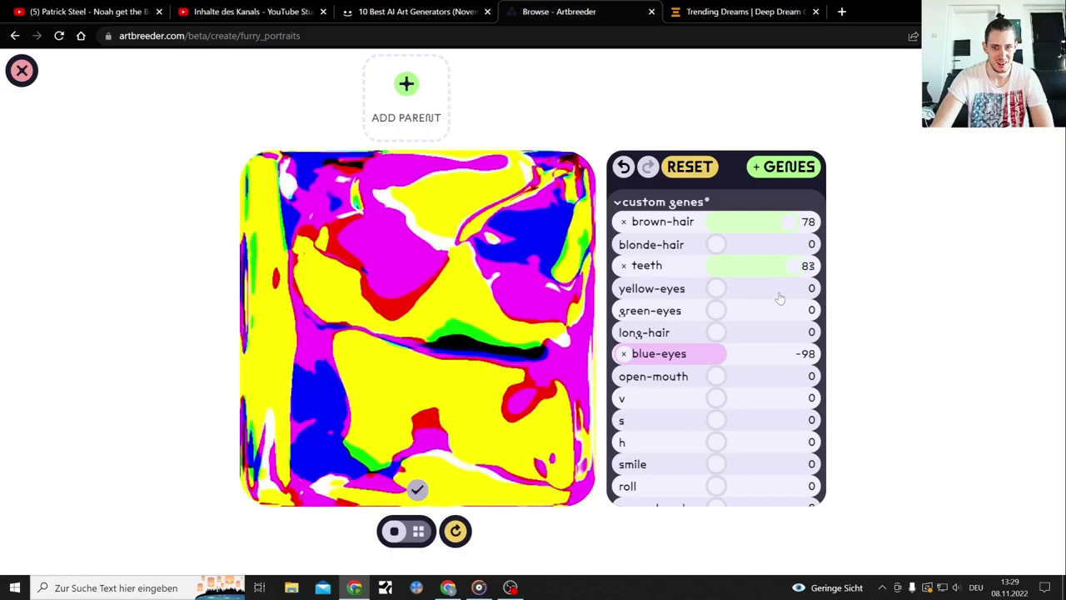
pyautogui.scroll(-3, 780, 297)
pyautogui.moveTo(716, 377); pyautogui.dragTo(822, 379)
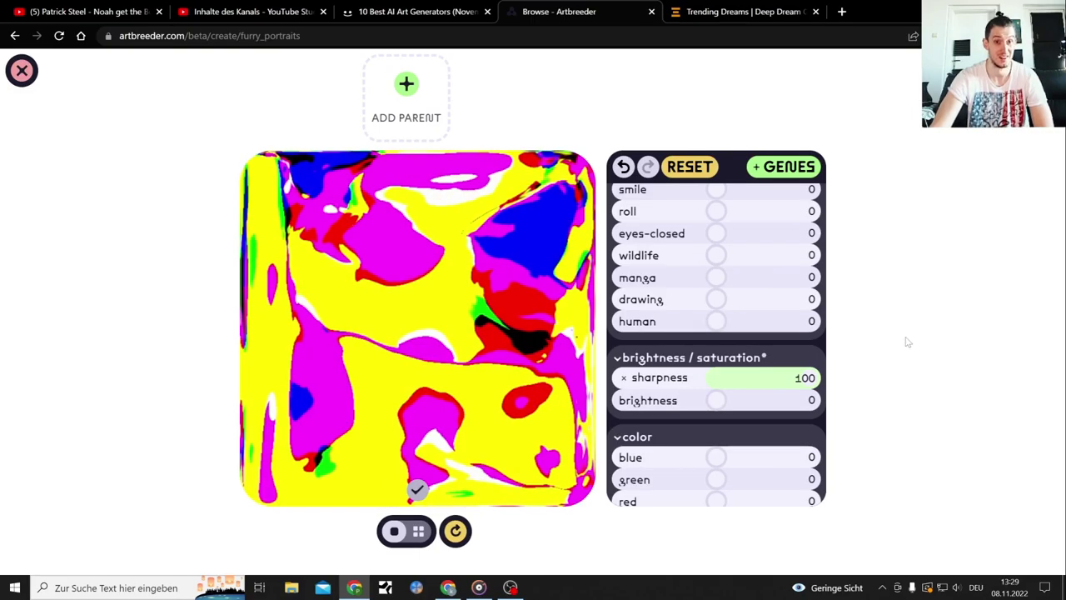
pyautogui.scroll(3, 639, 337)
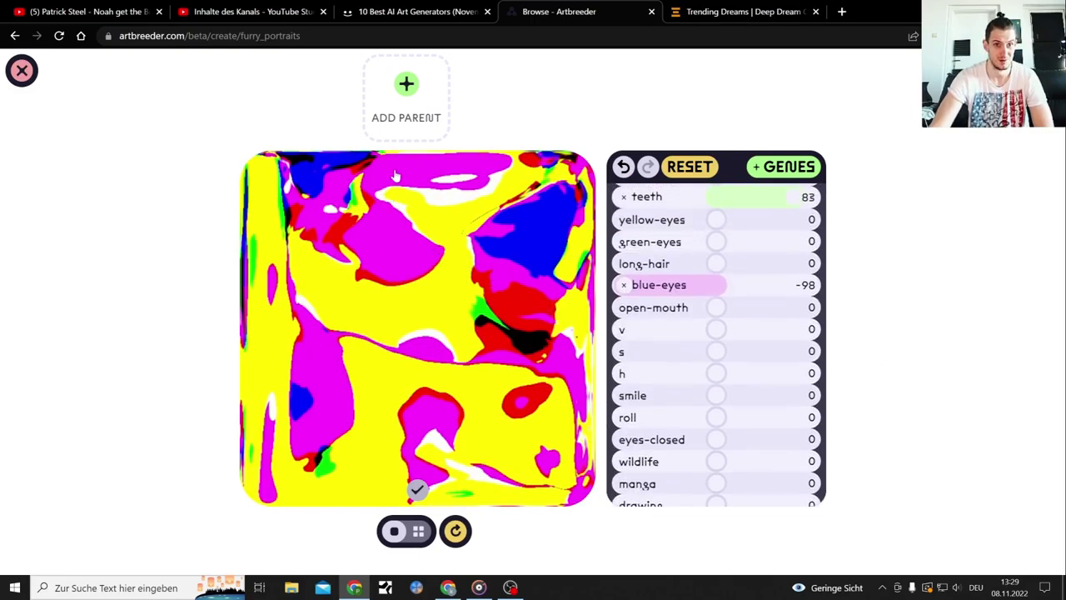
pyautogui.click(399, 107)
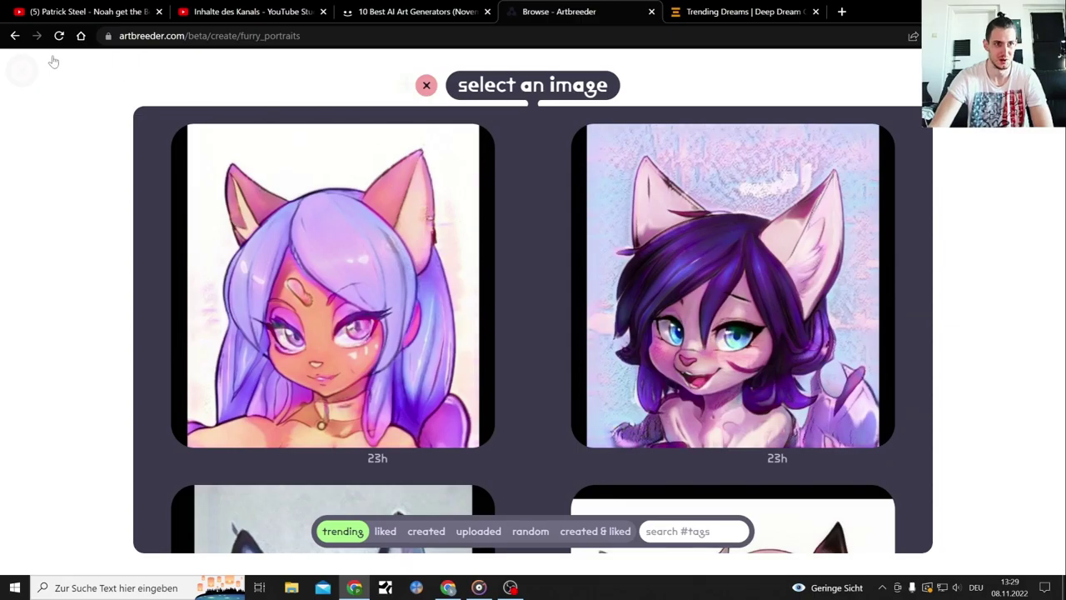
# - Return Artbreeder to its browse page and look over the Deep Dream Generator site
pyautogui.click(15, 35)
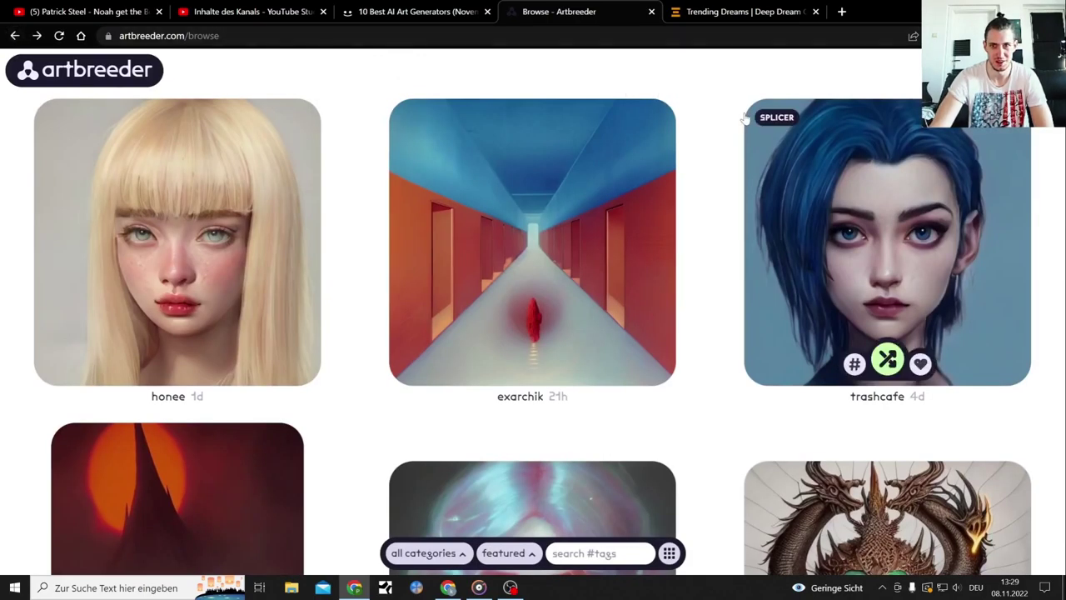
pyautogui.click(741, 12)
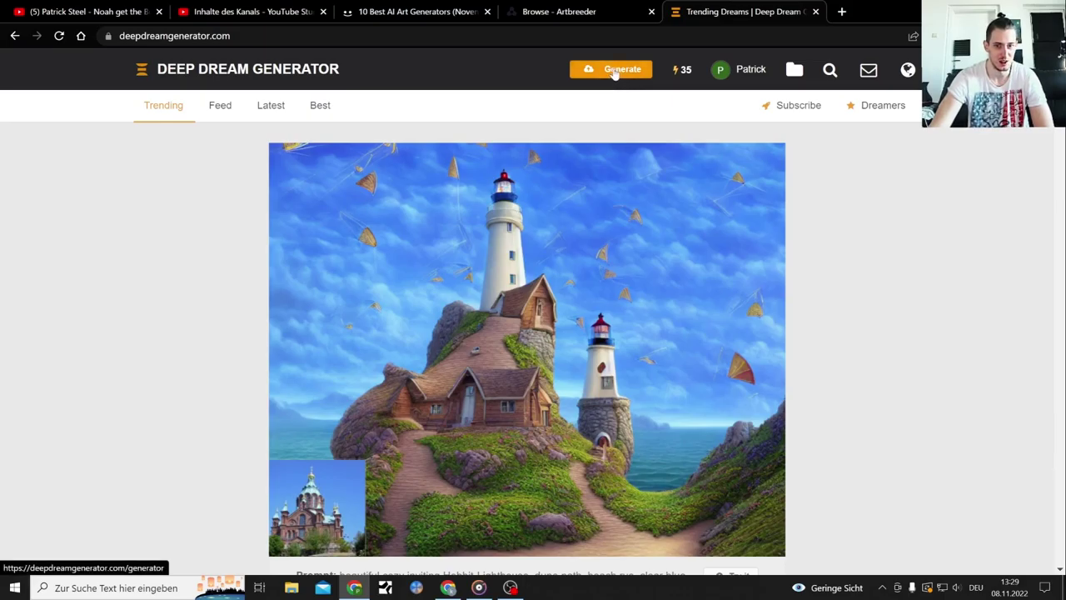
pyautogui.scroll(-3, 1030, 209)
pyautogui.scroll(-2, 1030, 210)
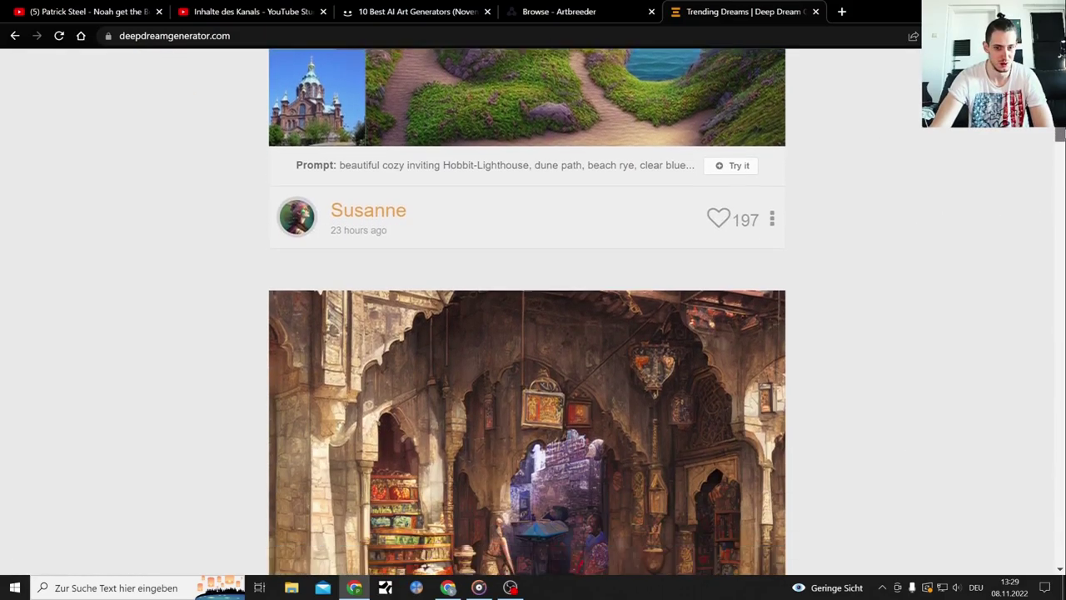
pyautogui.scroll(-10, 1031, 209)
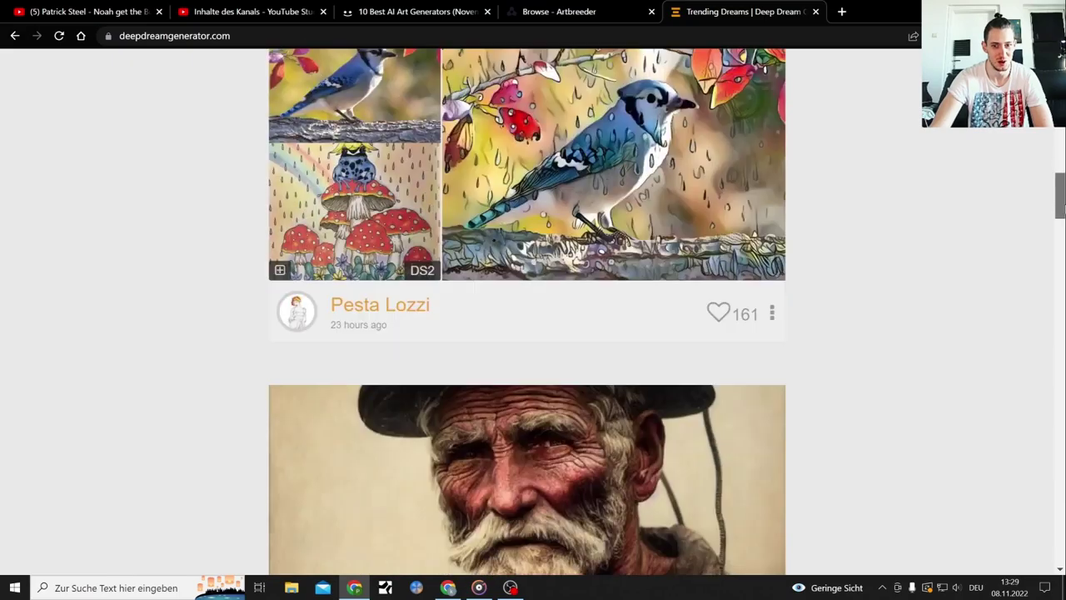
pyautogui.scroll(-4, 1030, 209)
pyautogui.scroll(20, 1030, 209)
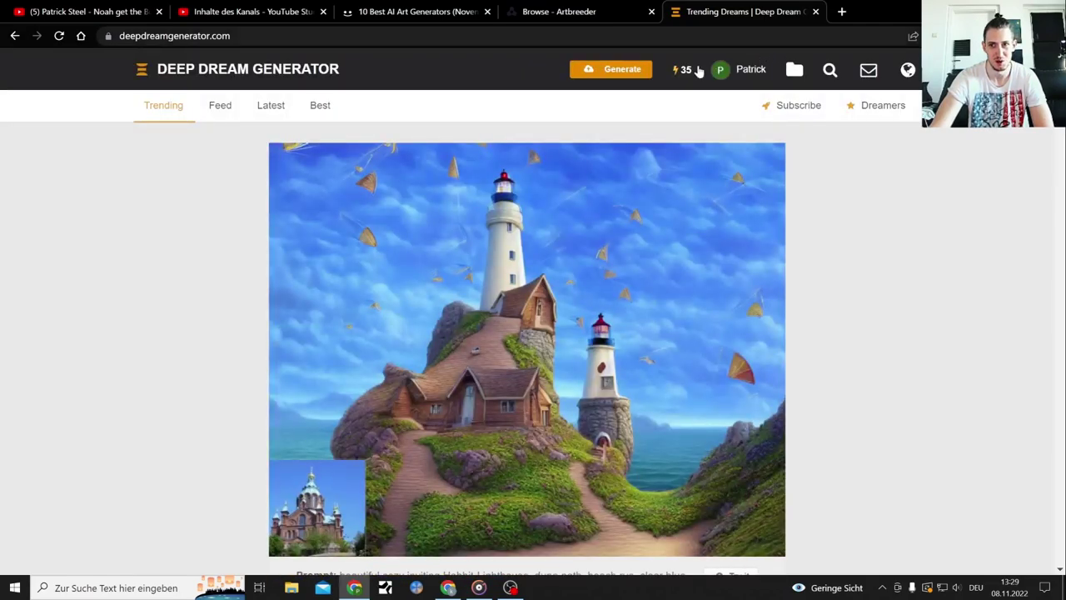
# - Generate a Normal-quality Text 2 Dream image of 'Crusader destroying some furries', then return to Artbreeder
pyautogui.click(623, 69)
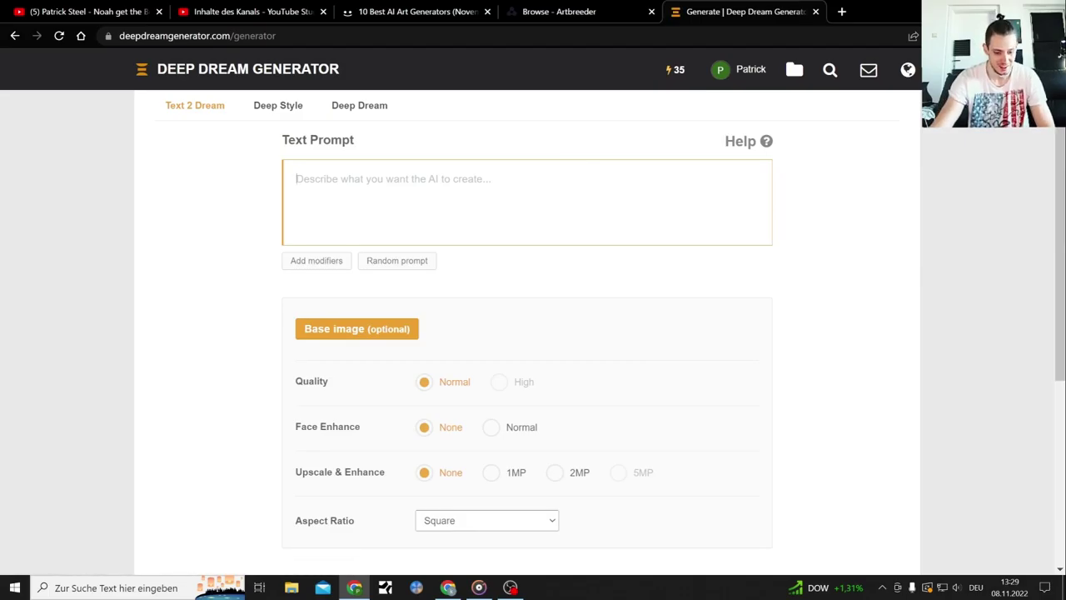
pyautogui.write('Crusad')
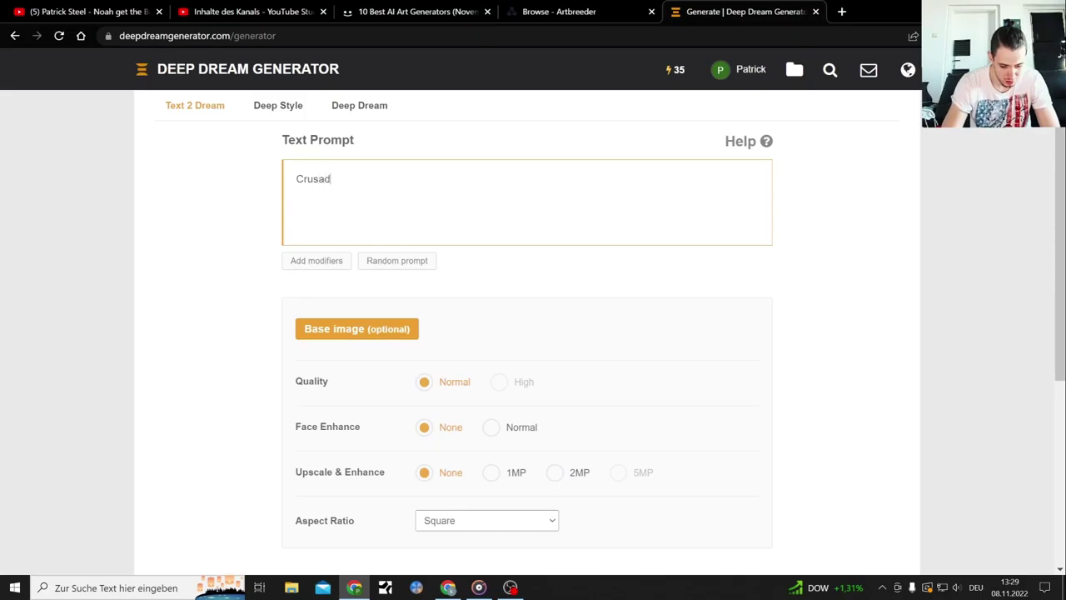
pyautogui.write('er destr')
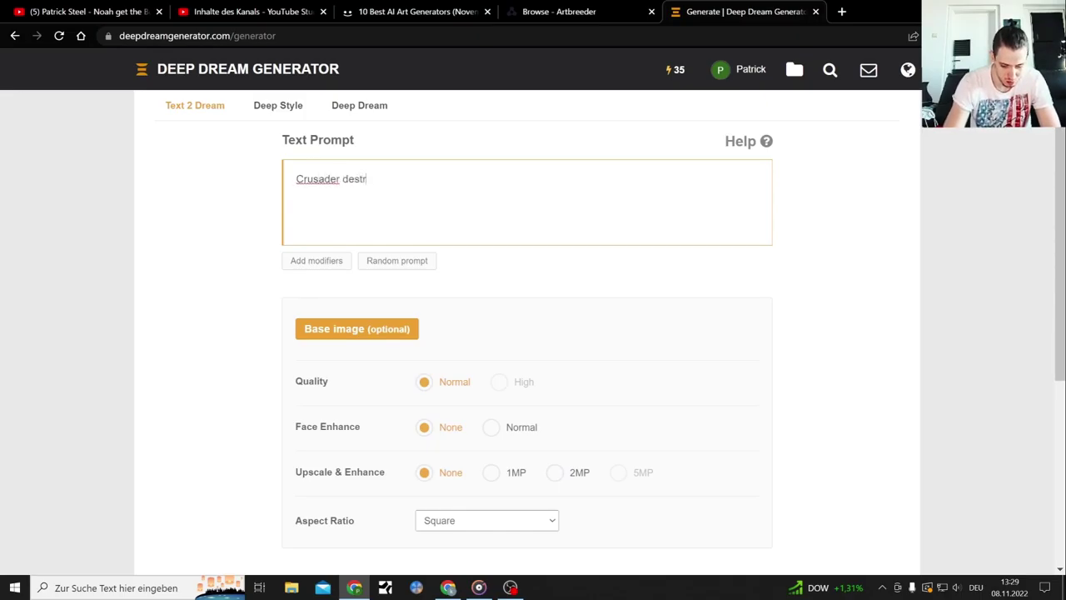
pyautogui.write('oying some furries')
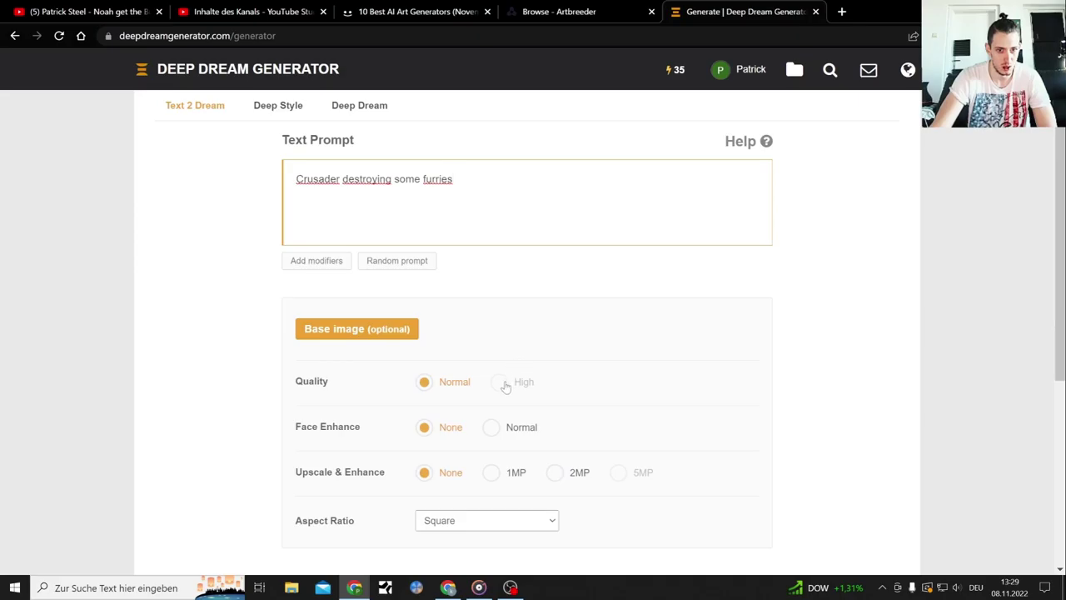
pyautogui.click(500, 381)
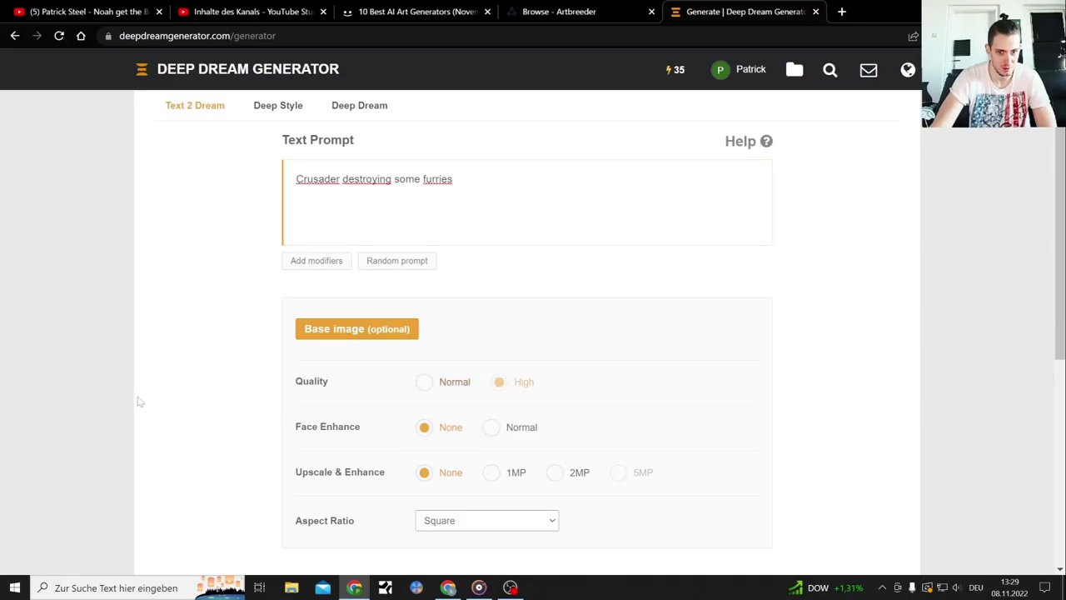
pyautogui.scroll(-2, 158, 392)
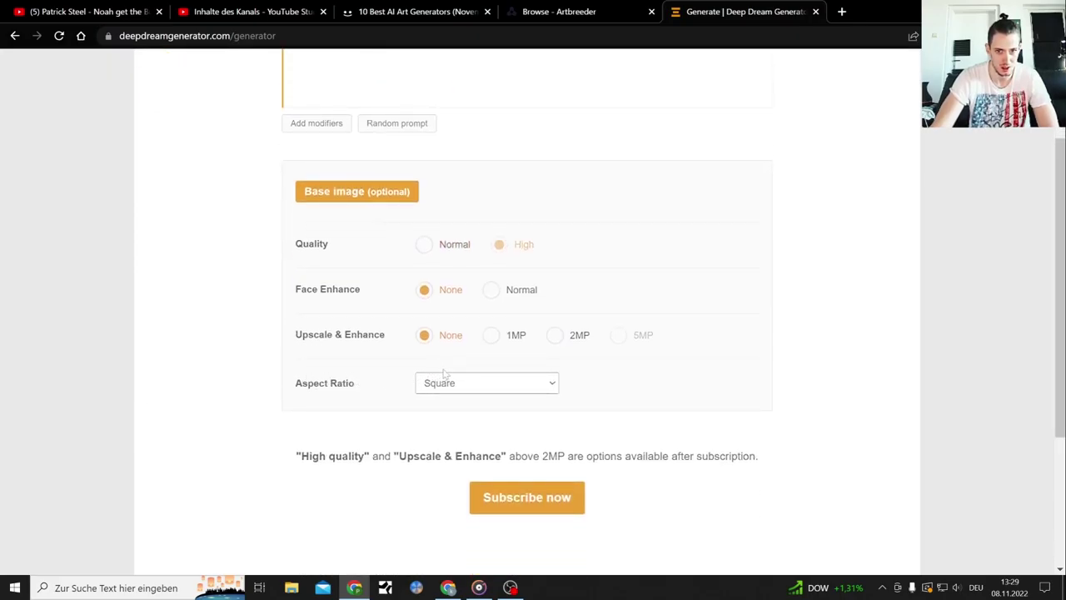
pyautogui.scroll(2, 496, 395)
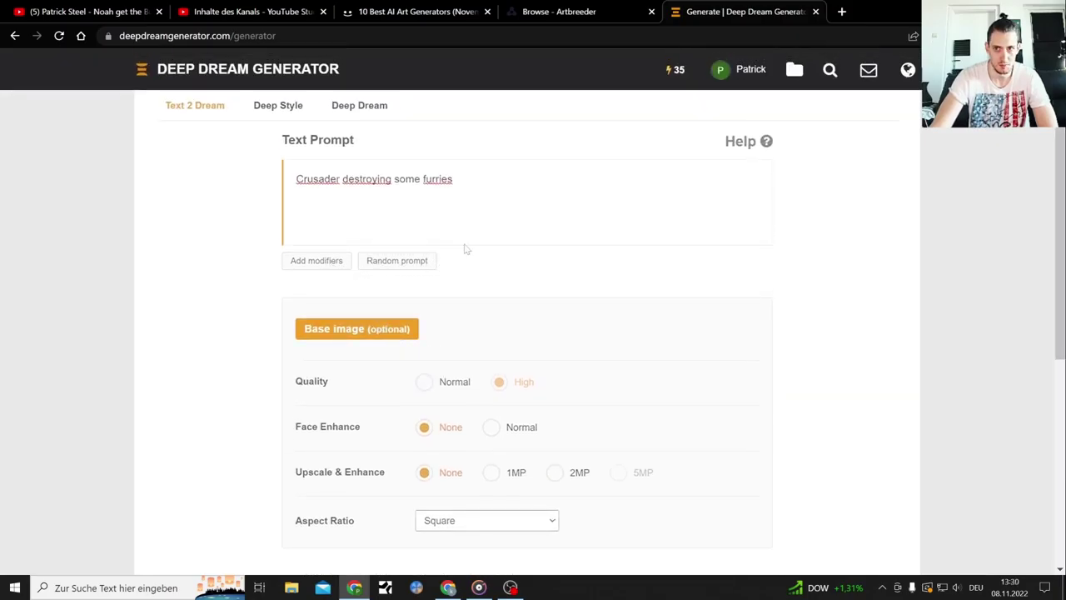
pyautogui.scroll(-4, 504, 256)
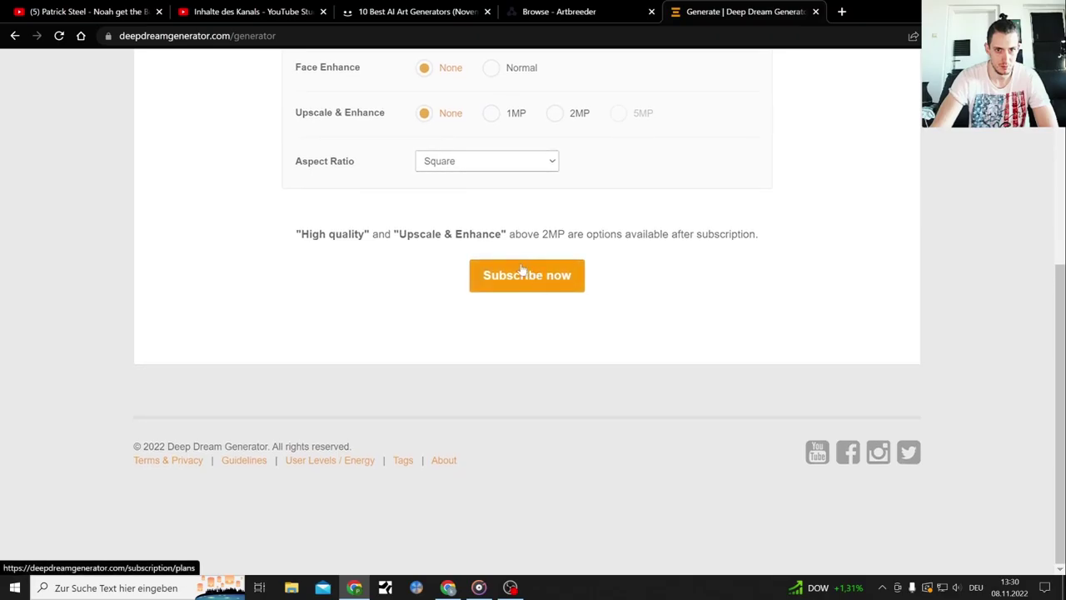
pyautogui.scroll(4, 522, 268)
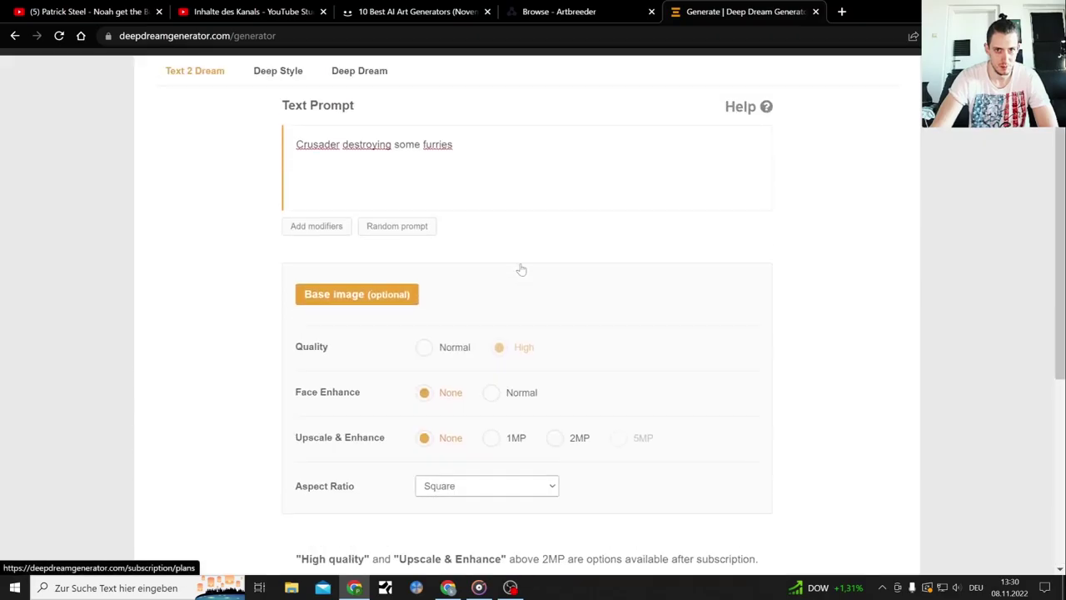
pyautogui.click(455, 369)
pyautogui.scroll(-3, 578, 334)
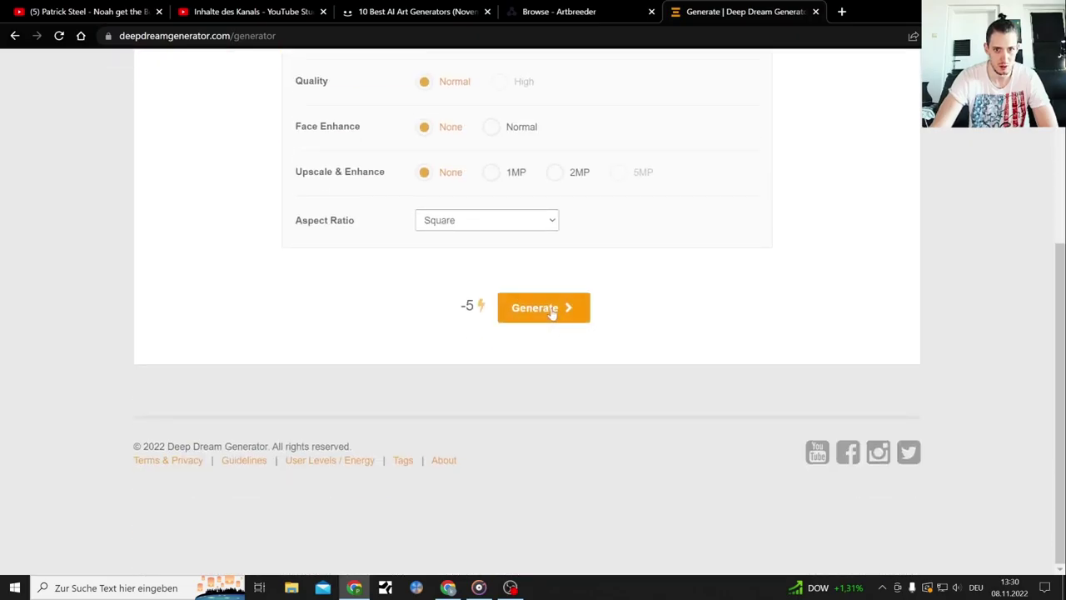
pyautogui.click(551, 313)
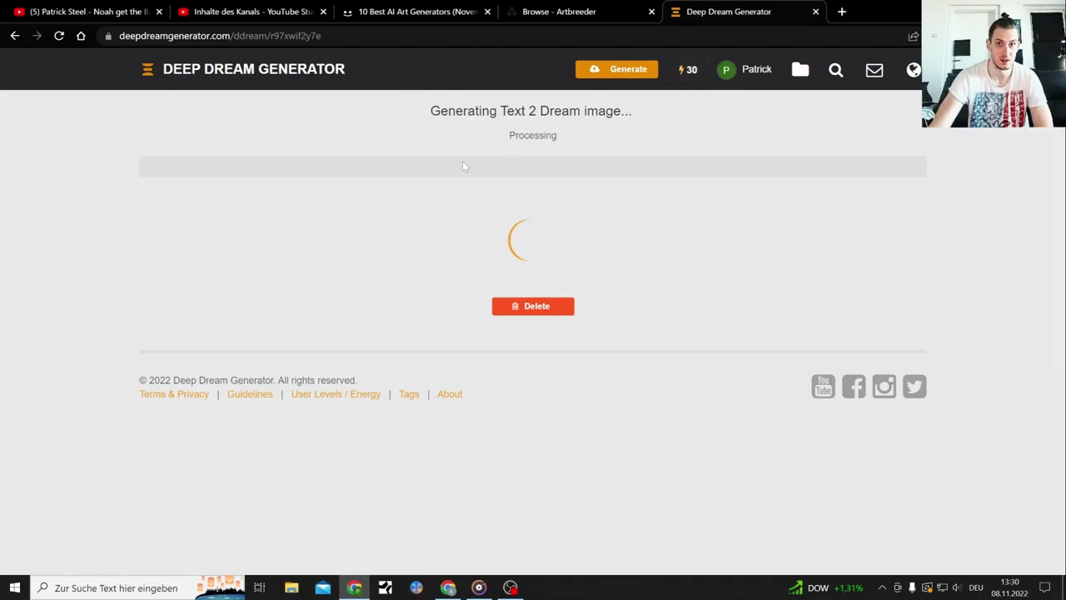
pyautogui.click(586, 11)
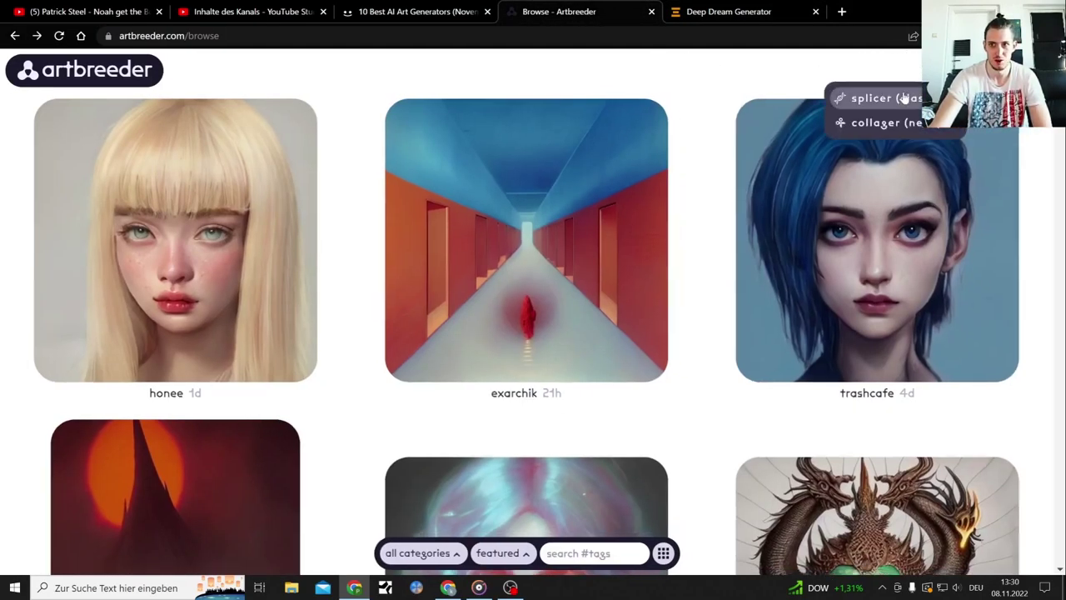
# - Look through the upload, video and gene creation options, then start a new general image
pyautogui.click(874, 97)
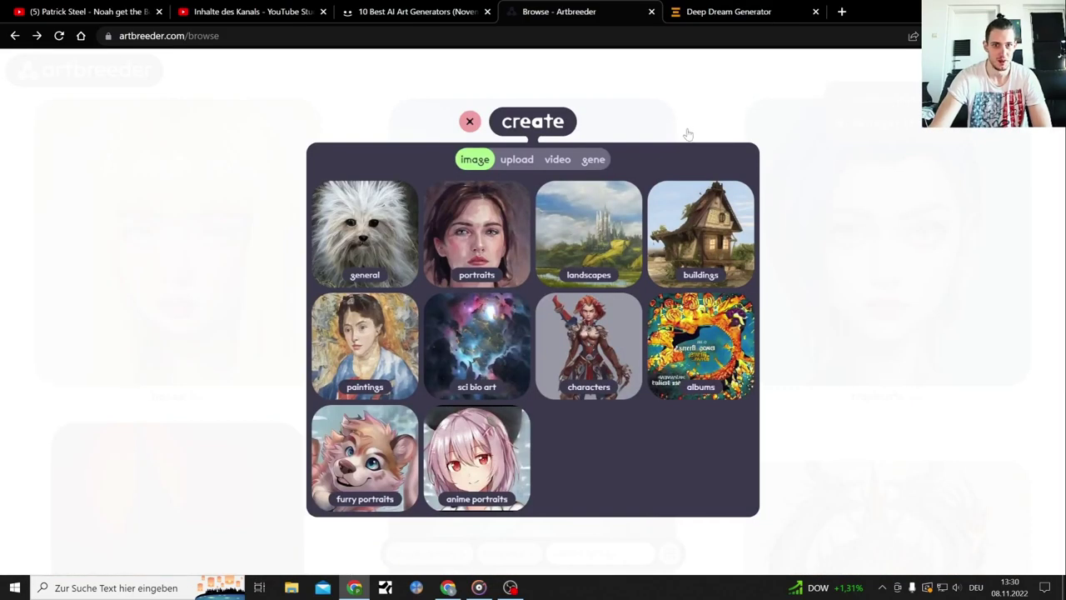
pyautogui.click(514, 164)
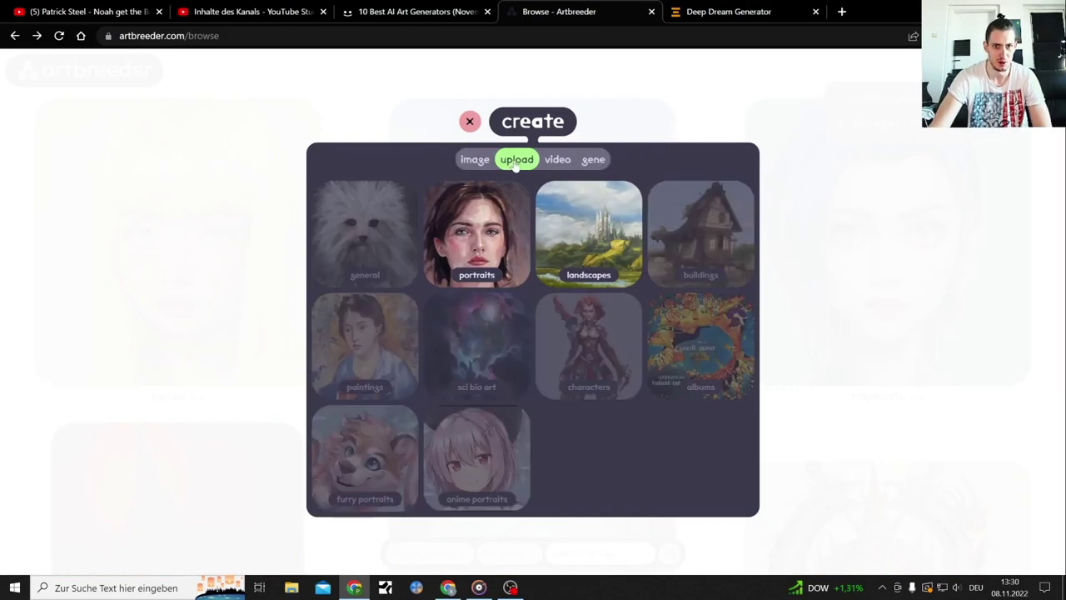
pyautogui.click(556, 161)
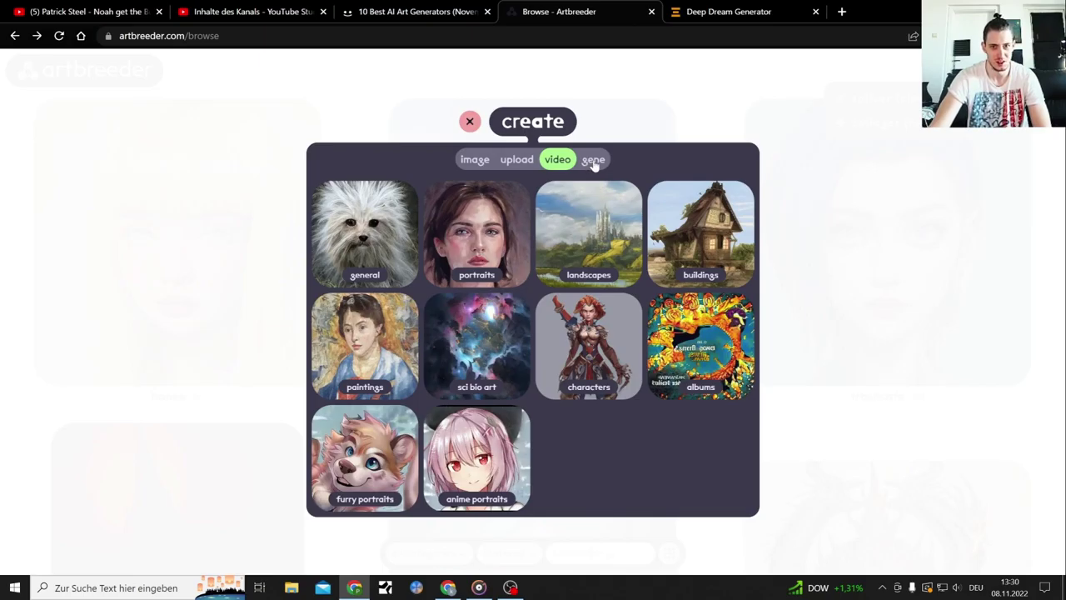
pyautogui.click(594, 163)
pyautogui.click(487, 162)
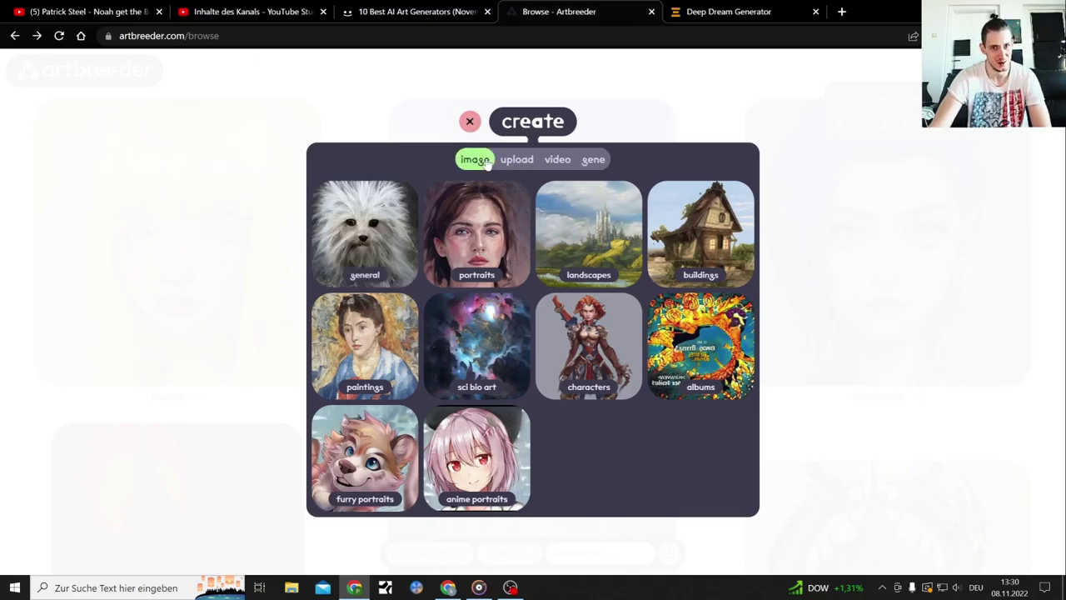
pyautogui.click(377, 226)
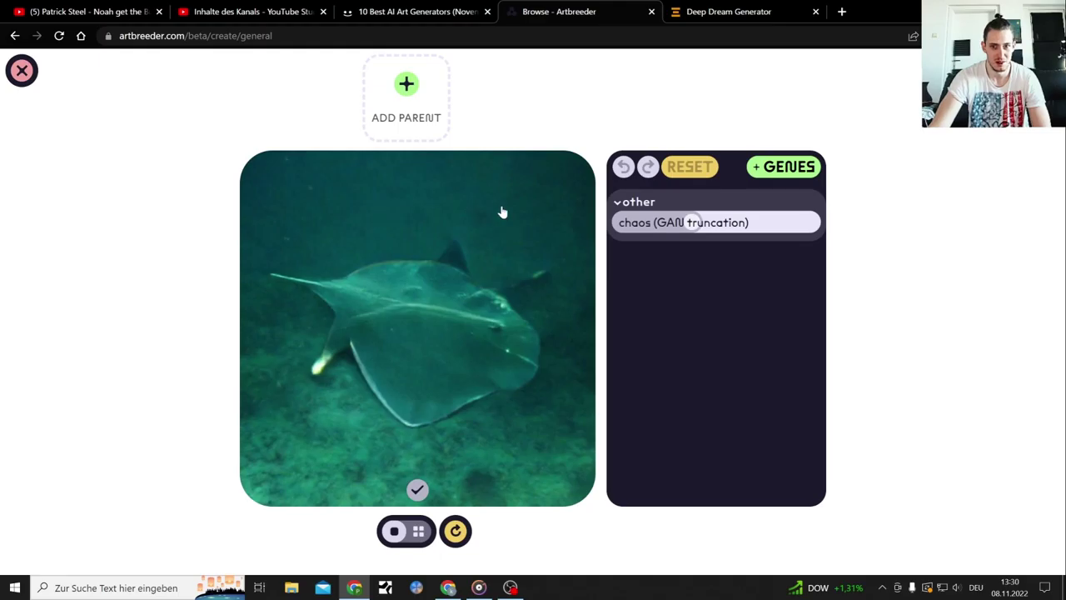
# - Raise the general image's chaos, show four variations in a grid, and bring up the gene picker
pyautogui.click(708, 222)
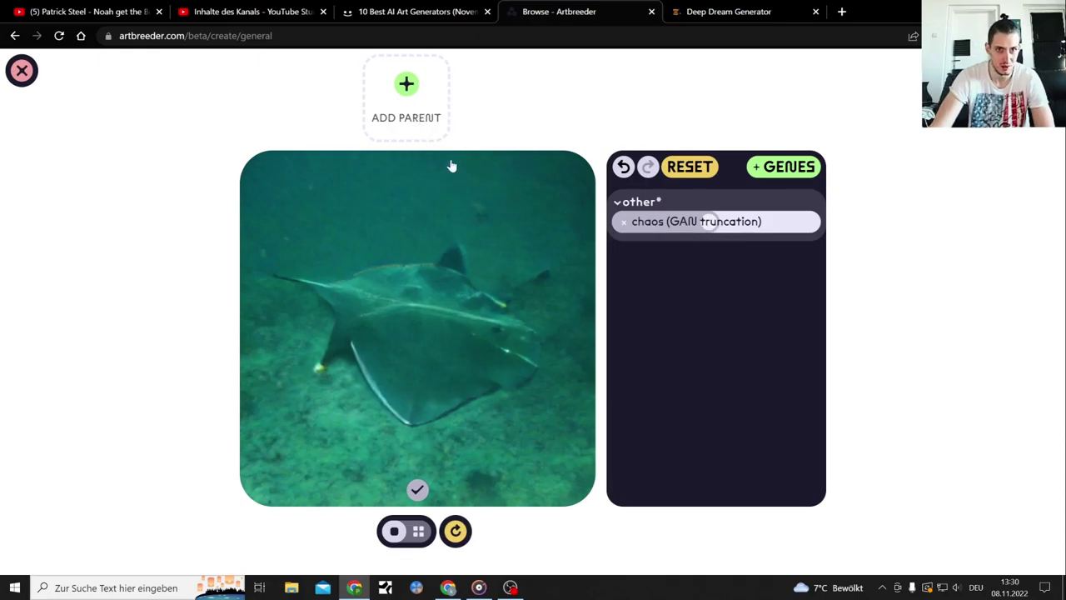
pyautogui.click(417, 534)
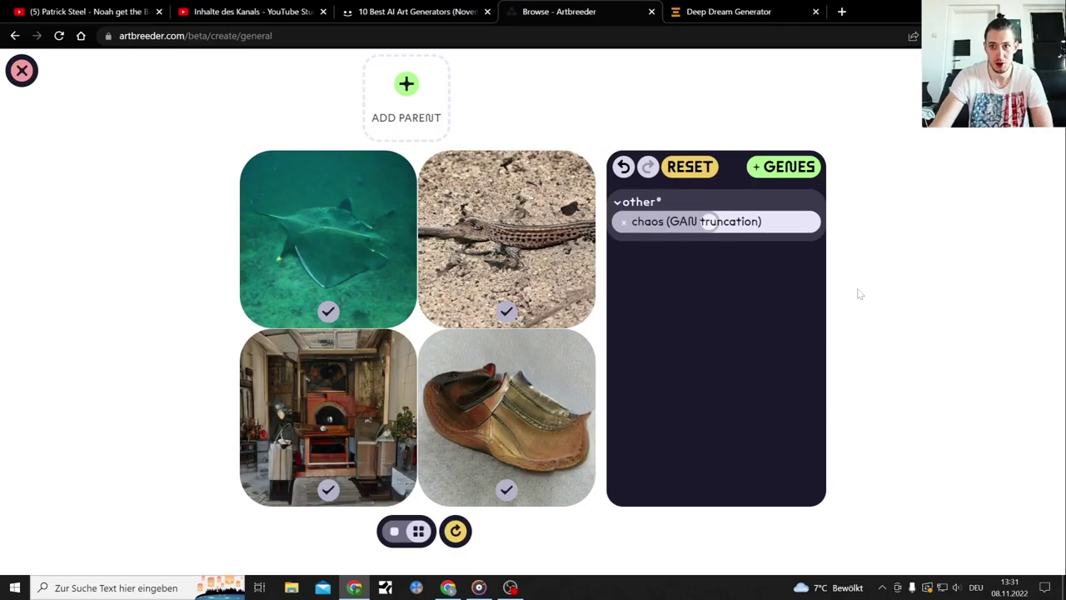
pyautogui.click(794, 167)
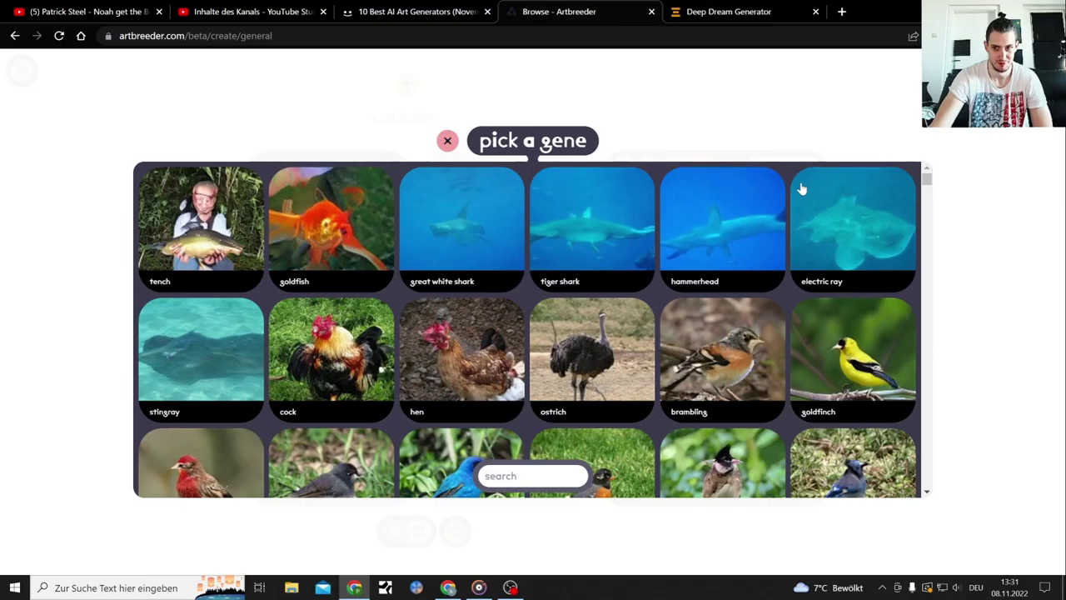
# - Browse the gene picker and add saltshaker as a custom gene at 0
pyautogui.scroll(-3, 801, 188)
pyautogui.scroll(-1, 800, 187)
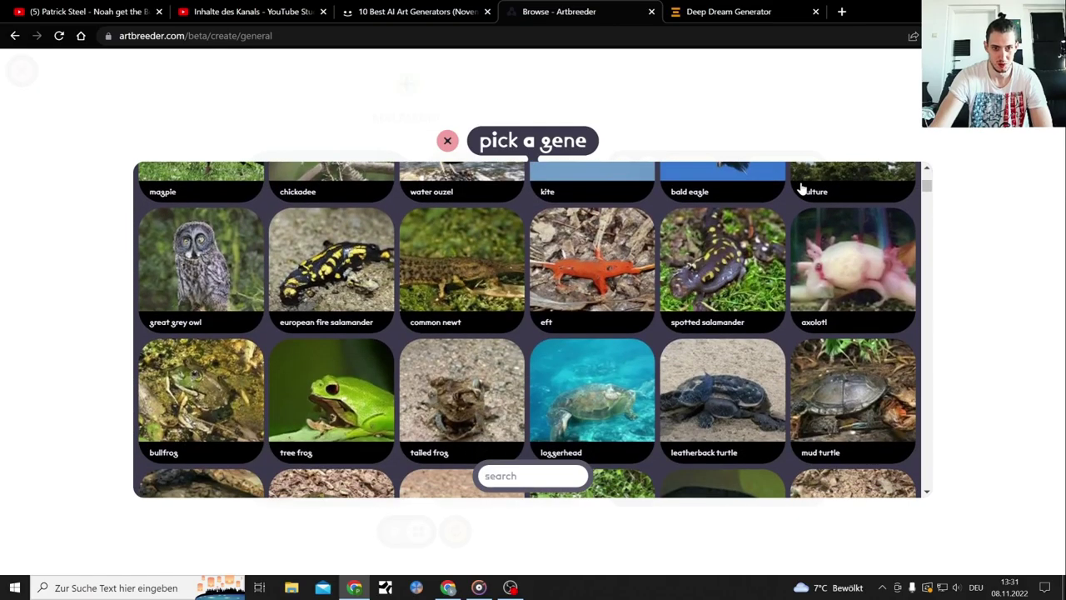
pyautogui.scroll(-6, 800, 190)
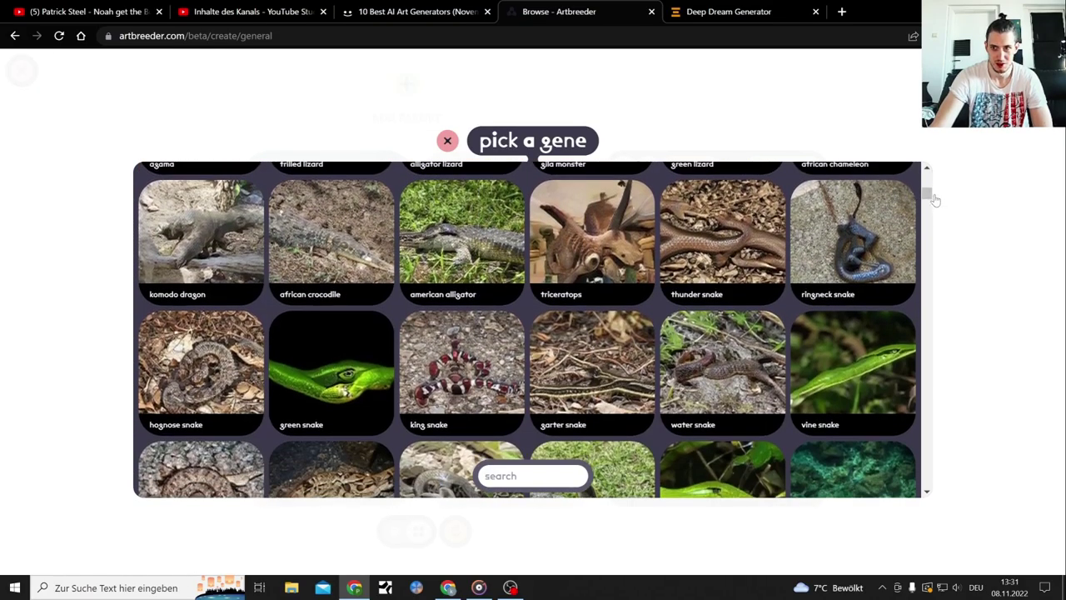
pyautogui.moveTo(935, 200); pyautogui.dragTo(935, 407)
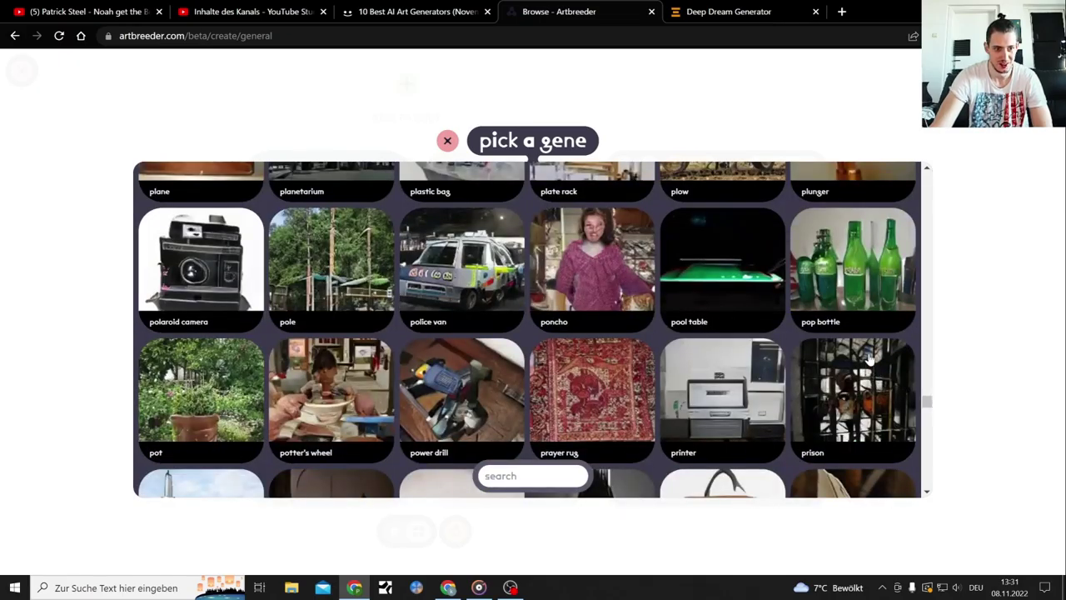
pyautogui.scroll(-4, 868, 354)
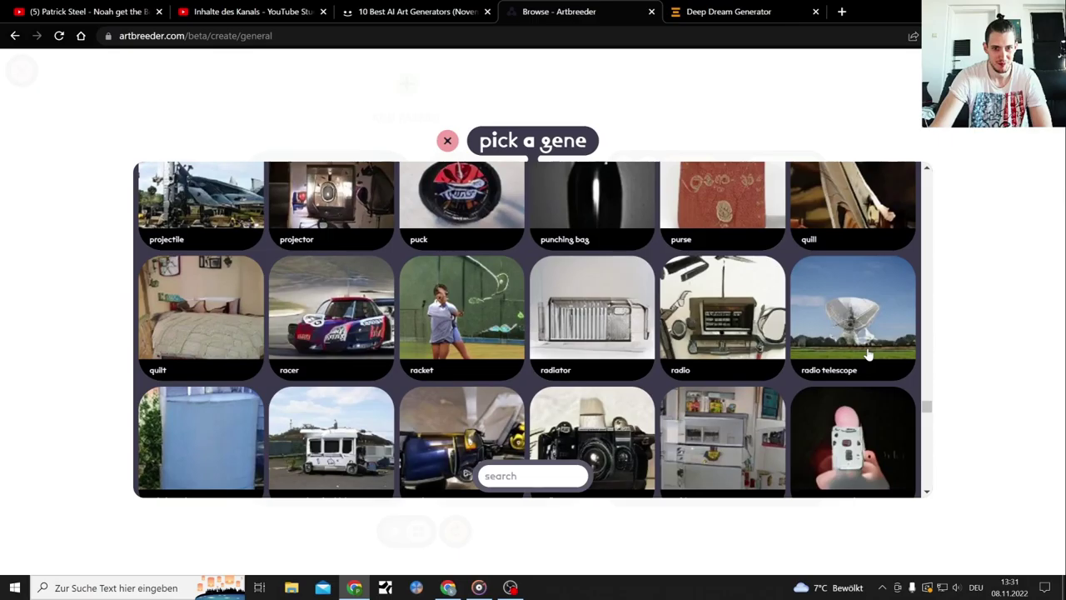
pyautogui.scroll(-5, 869, 354)
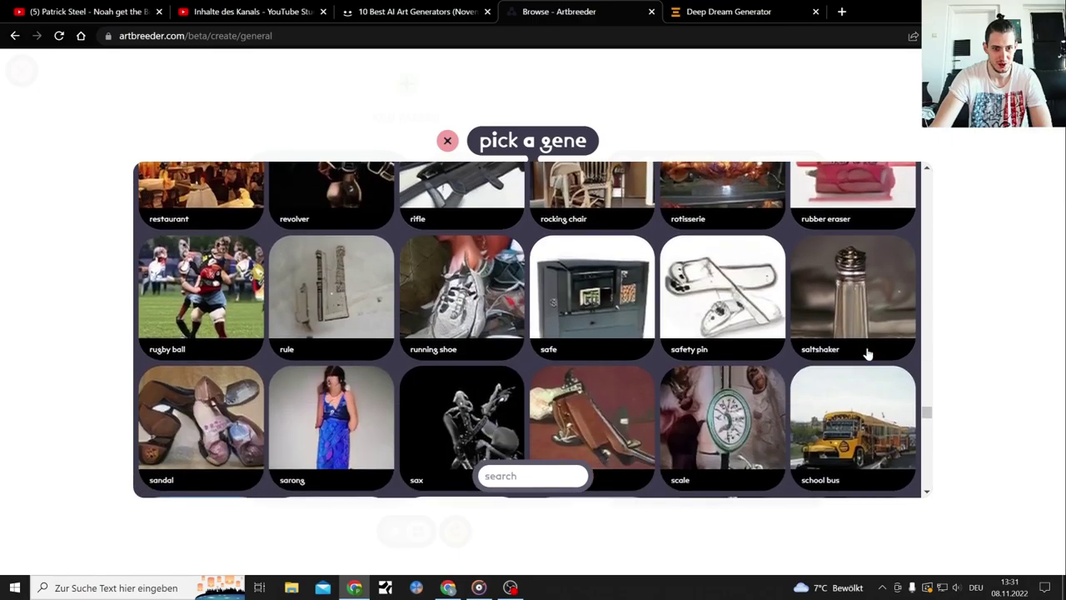
pyautogui.click(447, 141)
pyautogui.click(793, 170)
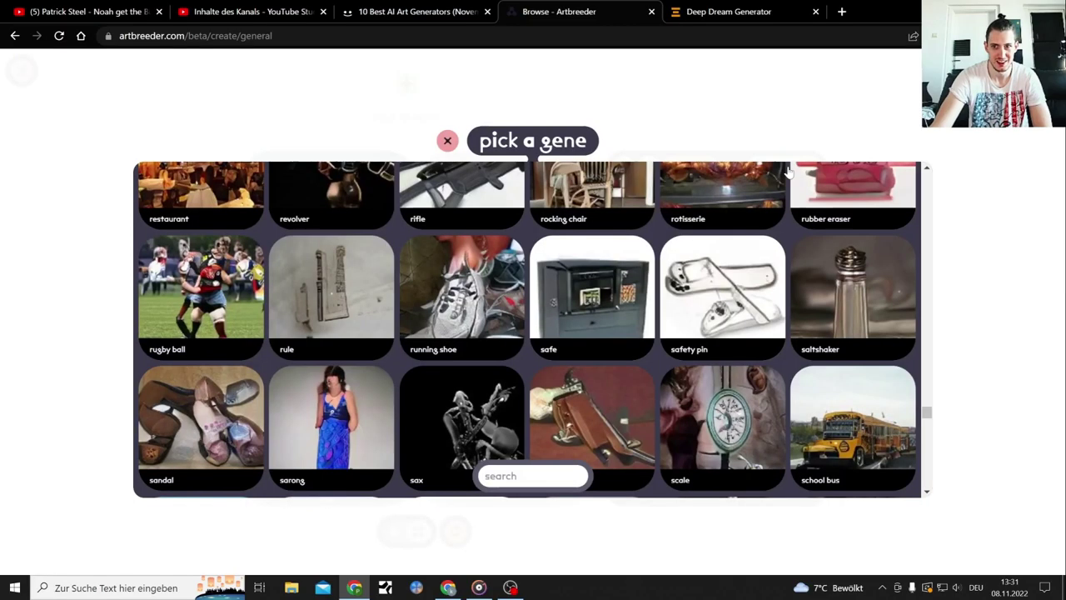
pyautogui.click(863, 290)
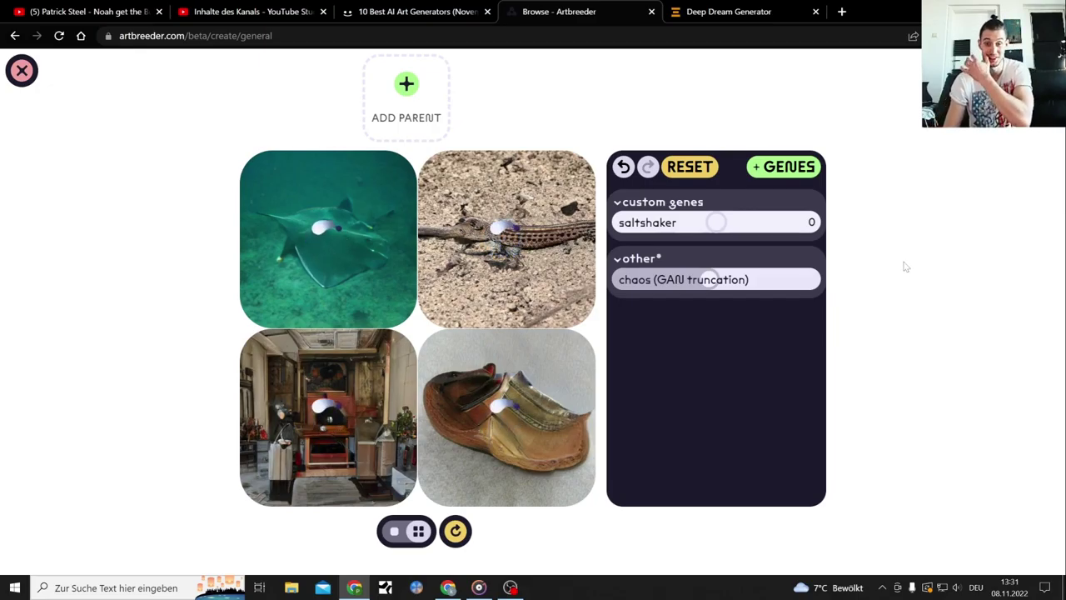
pyautogui.click(731, 8)
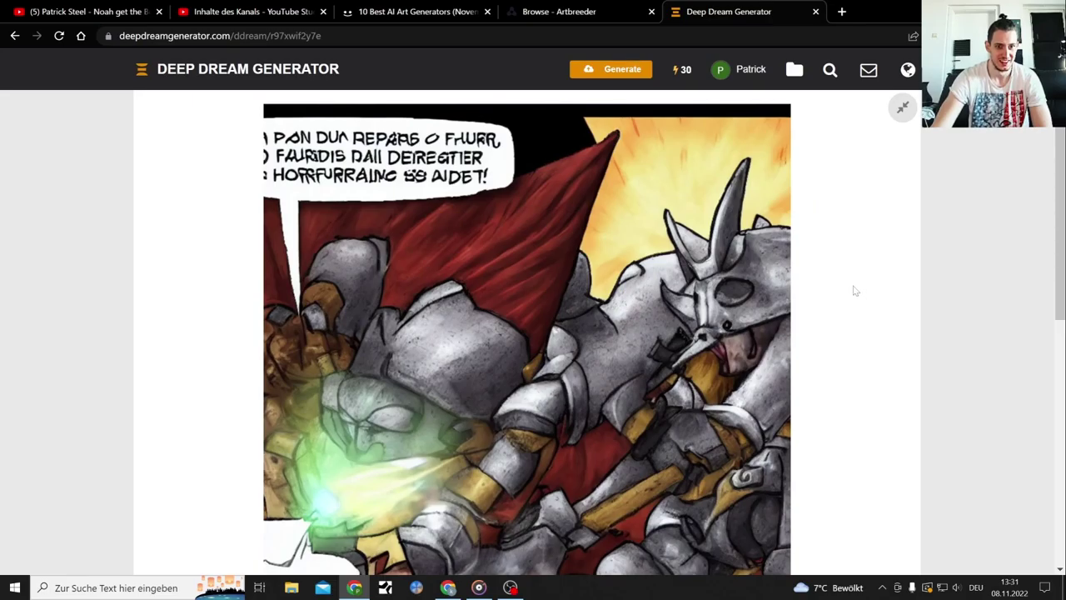
# - Copy the prompt 'Crusader destroying some furries' from the crusader comic image page
pyautogui.scroll(-8, 855, 291)
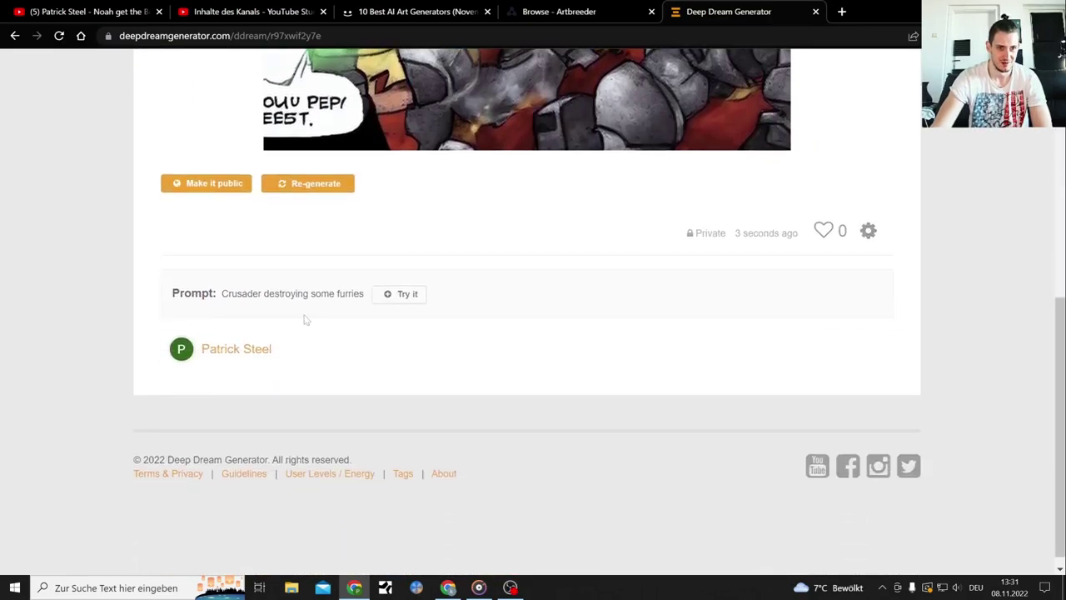
pyautogui.moveTo(229, 293); pyautogui.dragTo(364, 293)
pyautogui.rightClick(316, 290)
pyautogui.click(358, 300)
pyautogui.scroll(6, 520, 324)
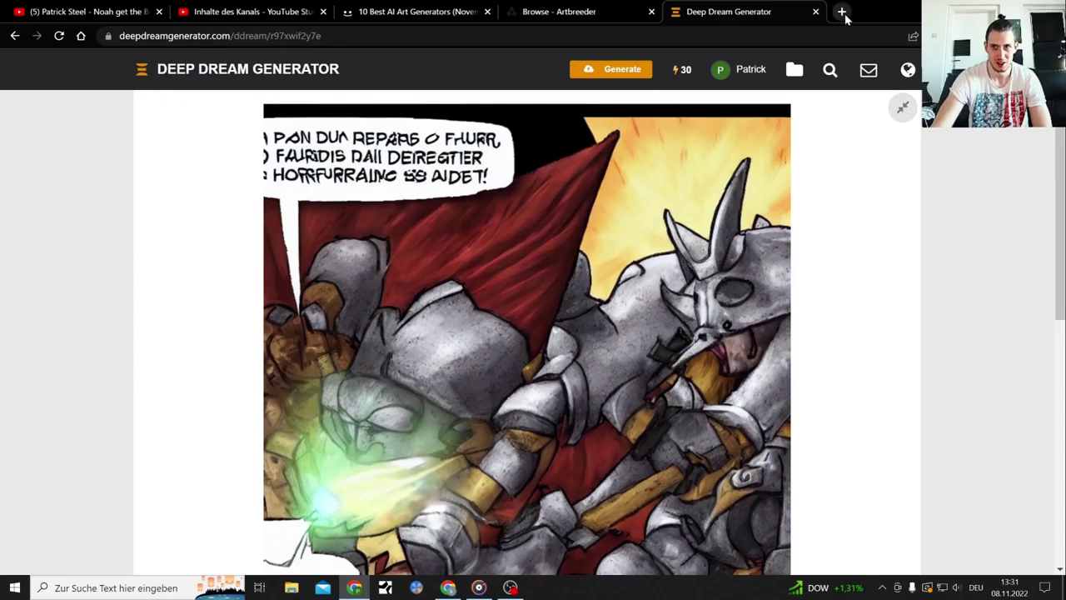
pyautogui.click(841, 11)
# - Search for 'stable diffusion demo' and open the Hugging Face Stable Diffusion demo
pyautogui.write('st')
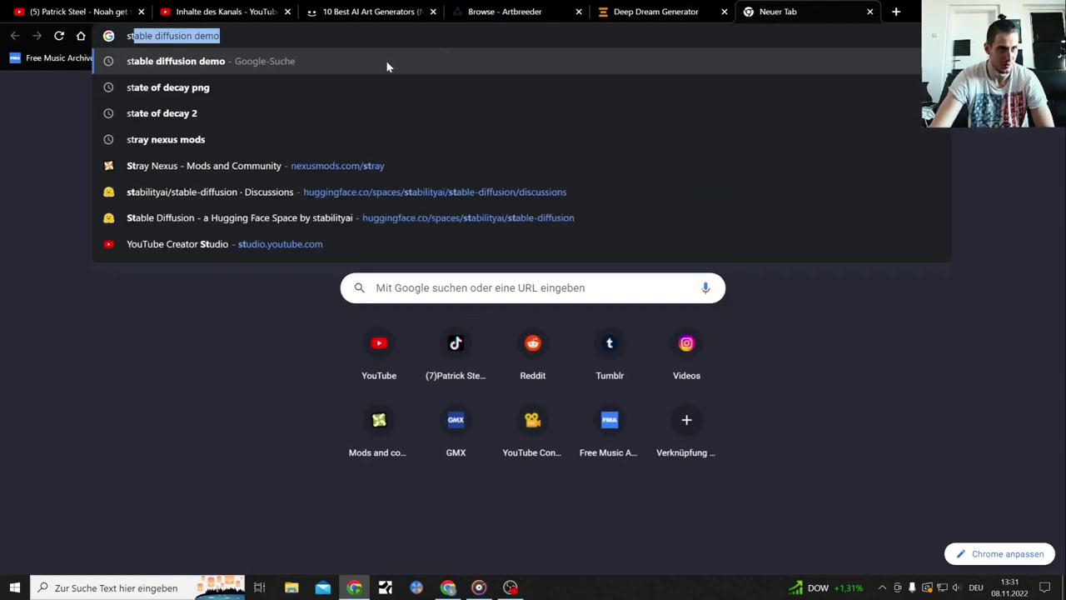
pyautogui.click(385, 60)
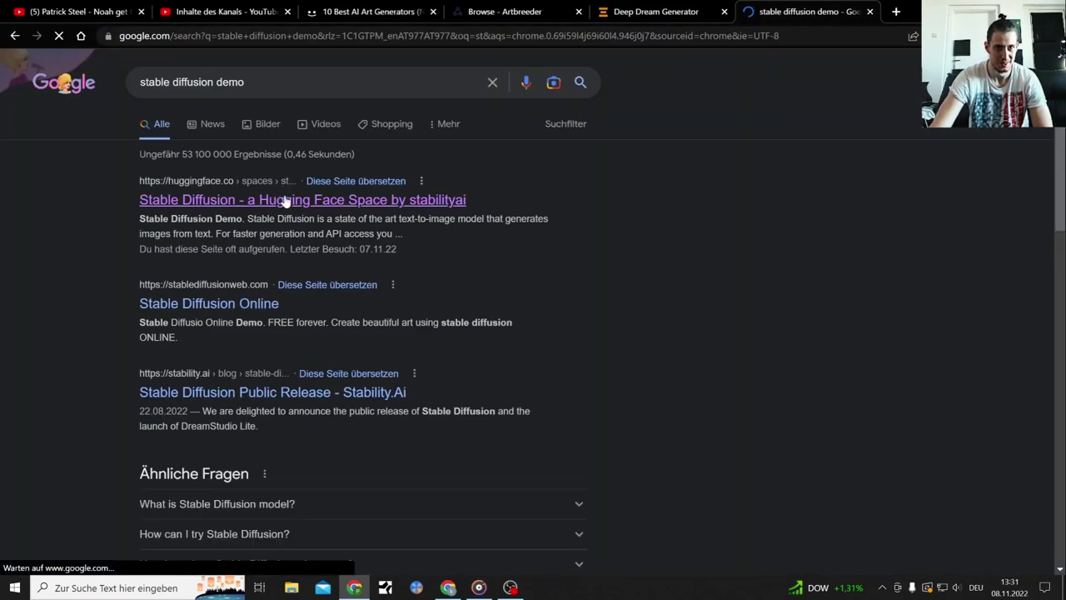
pyautogui.click(284, 201)
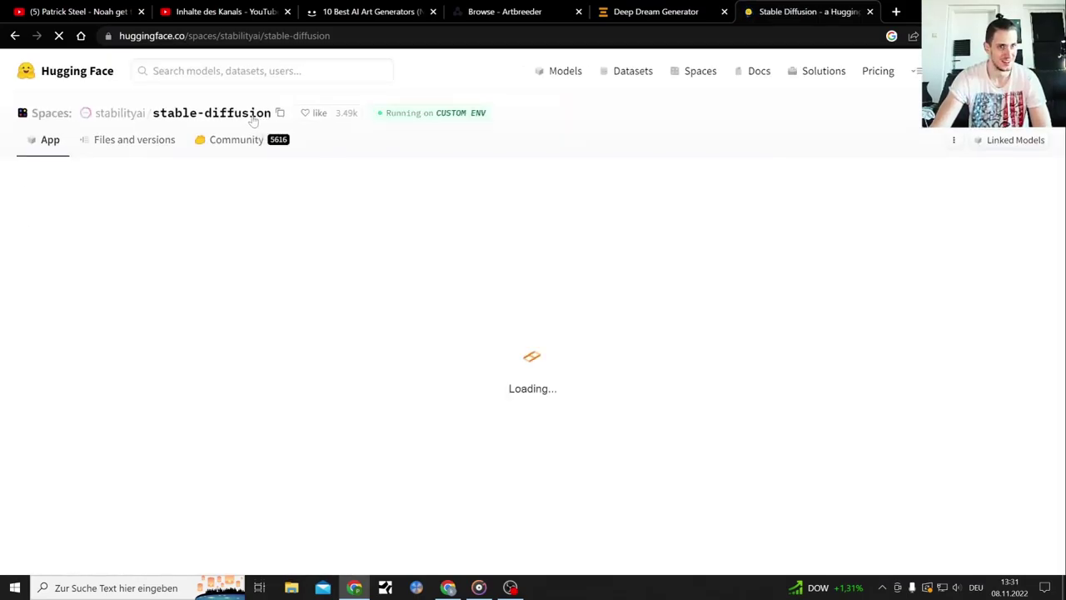
# - Paste the crusader prompt, generate images, and go back to Deep Dream Generator
pyautogui.click(455, 282)
pyautogui.rightClick(457, 284)
pyautogui.click(574, 384)
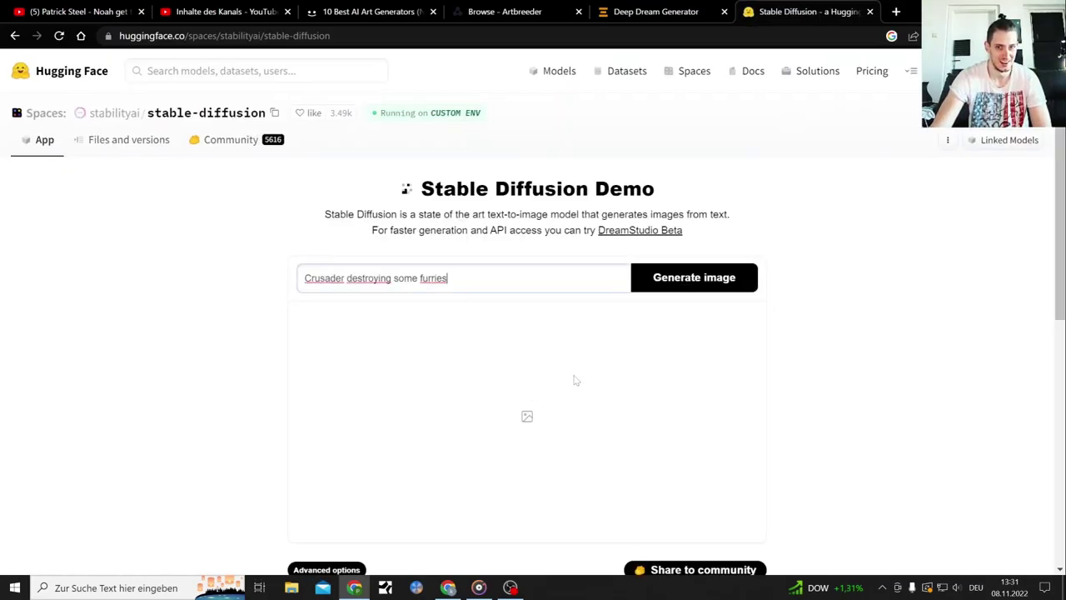
pyautogui.click(680, 279)
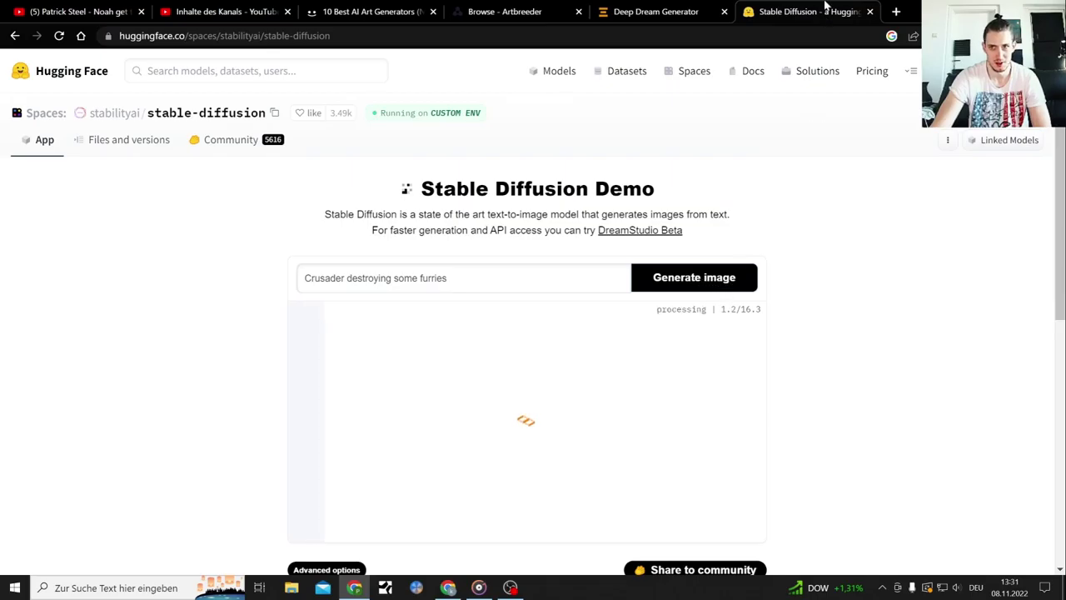
pyautogui.click(633, 12)
pyautogui.scroll(-6, 602, 212)
pyautogui.scroll(4, 500, 329)
pyautogui.scroll(2, 514, 333)
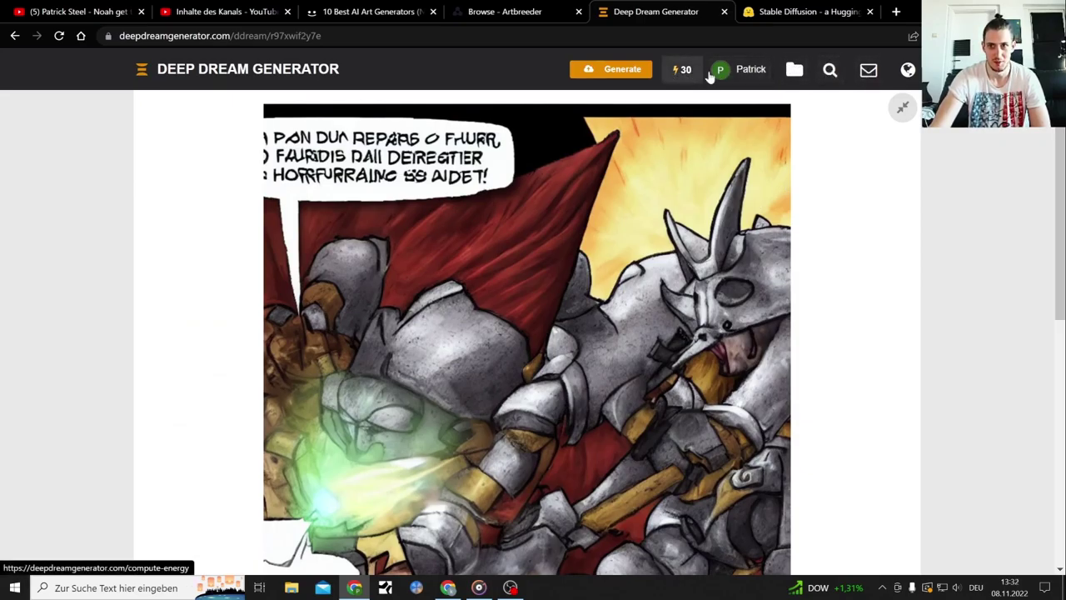
# - Submit a Text 2 Dream image for 'Dead Space Armor', then return to Artbreeder
pyautogui.click(578, 71)
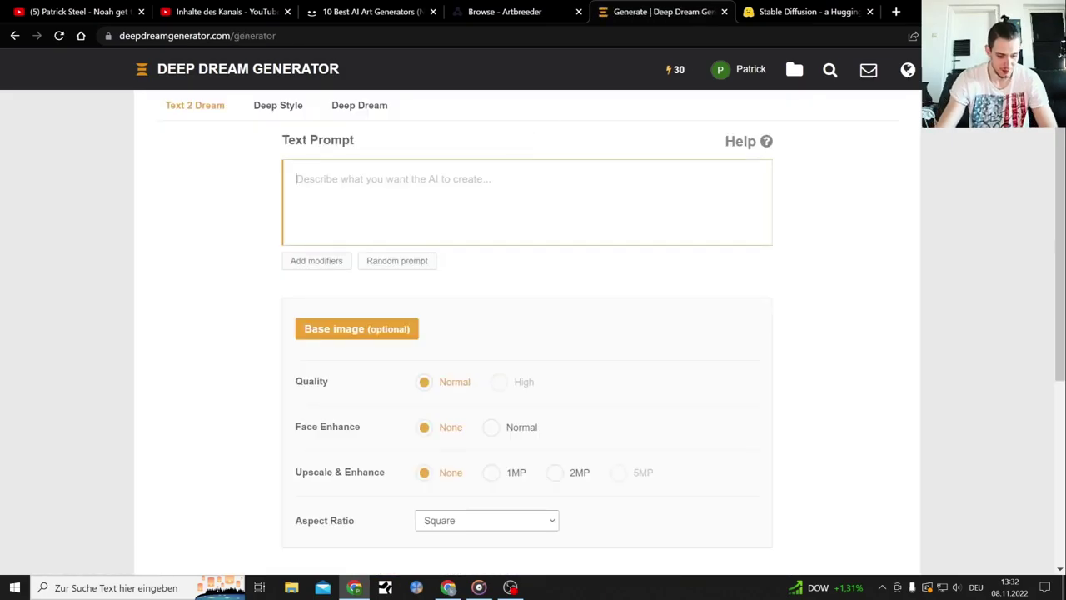
pyautogui.write('Dead Space Armor')
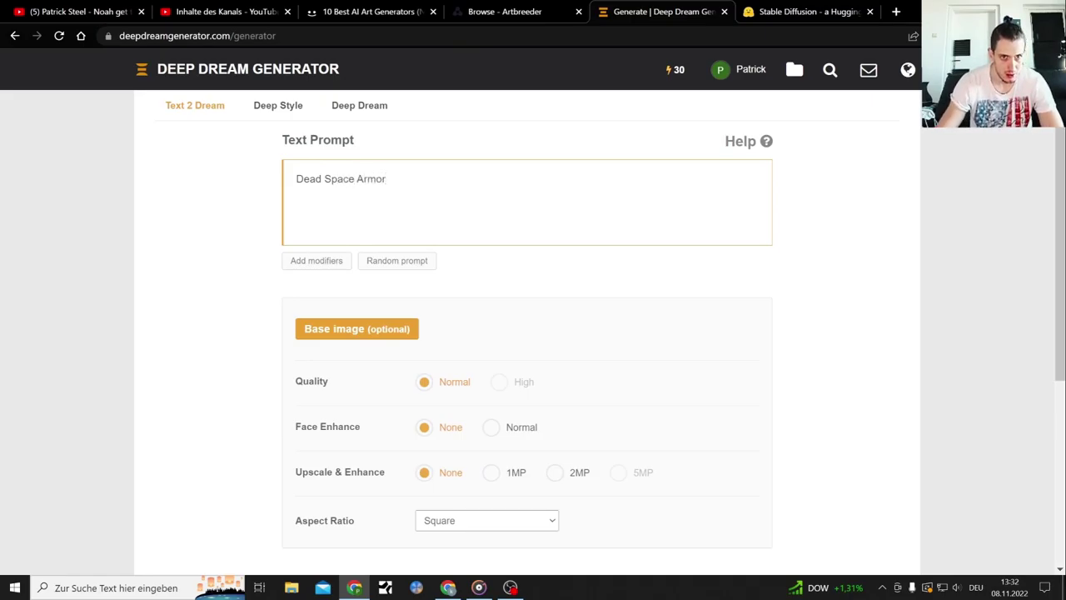
pyautogui.scroll(-3, 519, 283)
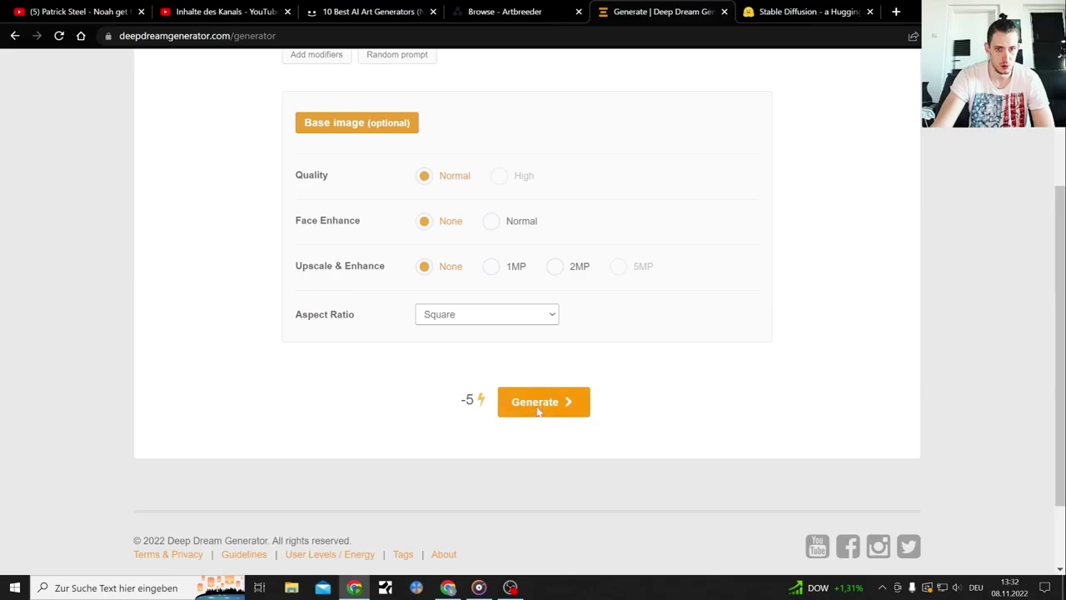
pyautogui.click(538, 408)
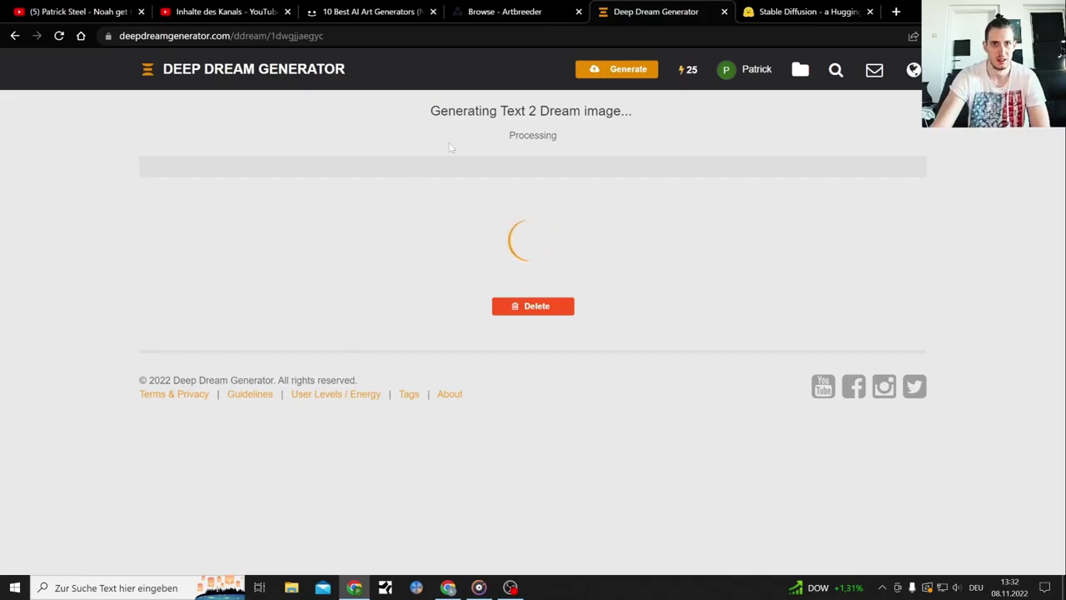
pyautogui.click(505, 10)
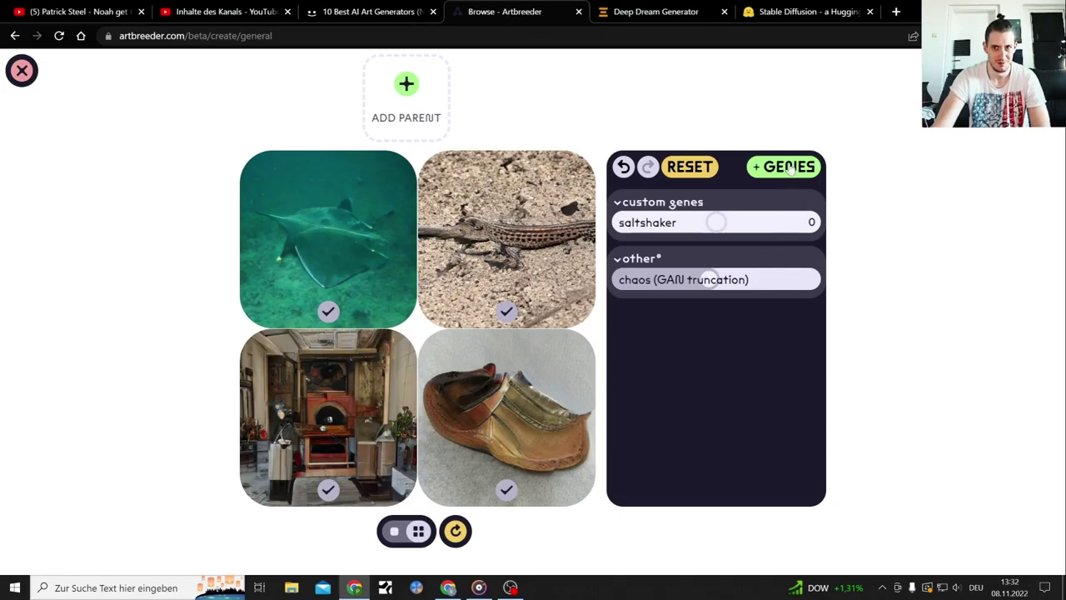
# - Regenerate the four general-image variations, then view the Stable Diffusion results
pyautogui.click(454, 531)
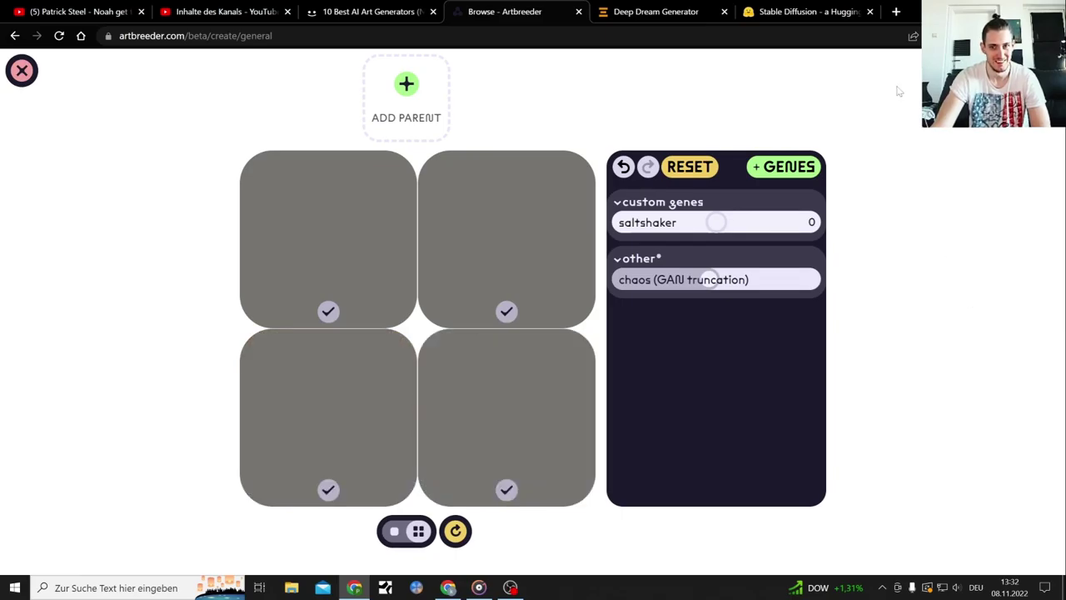
pyautogui.click(796, 11)
# - Enlarge the first armoured-crusader-in-flames result and scroll up so the crusader prompt shows with it
pyautogui.scroll(-3, 914, 220)
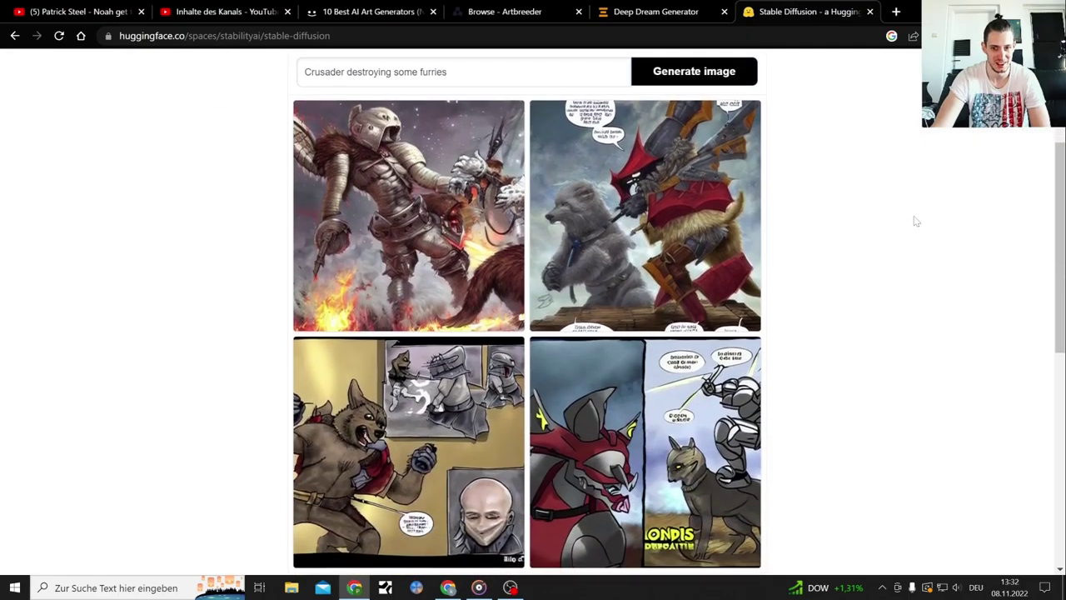
pyautogui.scroll(-1, 915, 221)
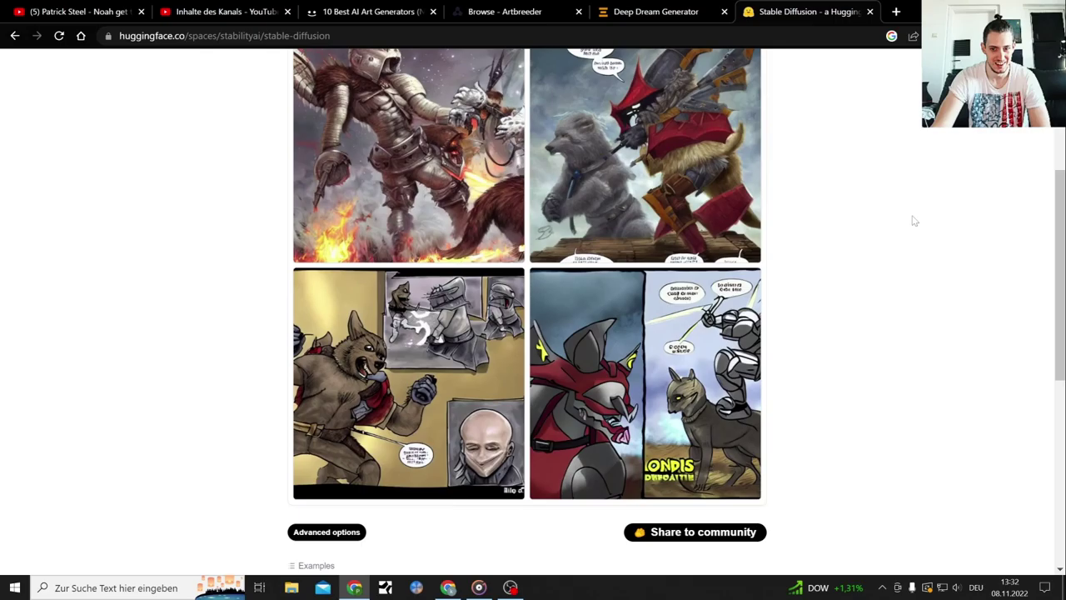
pyautogui.scroll(2, 914, 221)
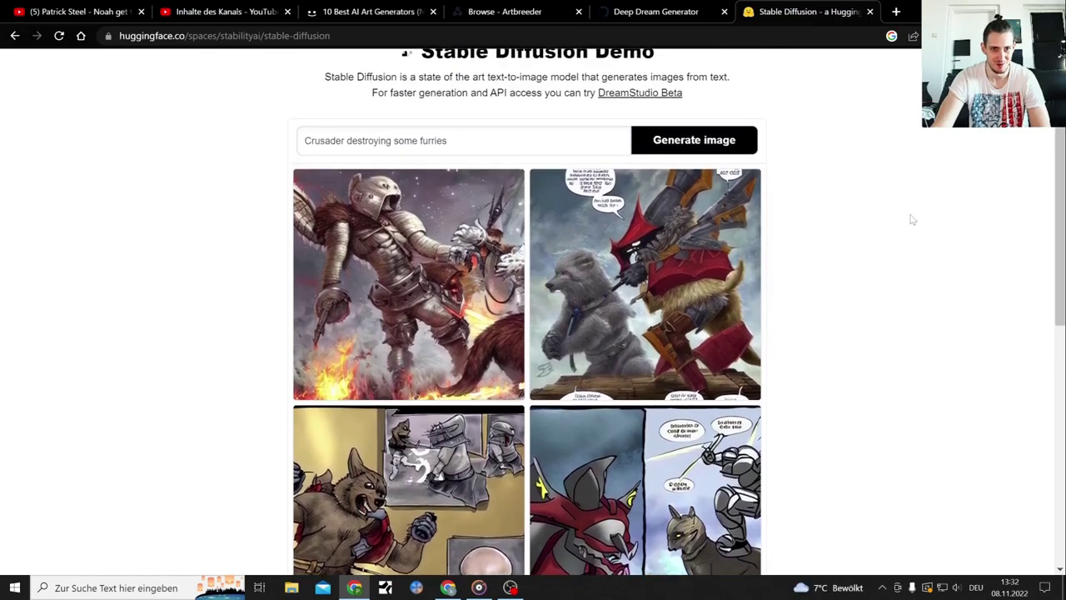
pyautogui.click(384, 235)
pyautogui.scroll(3, 413, 224)
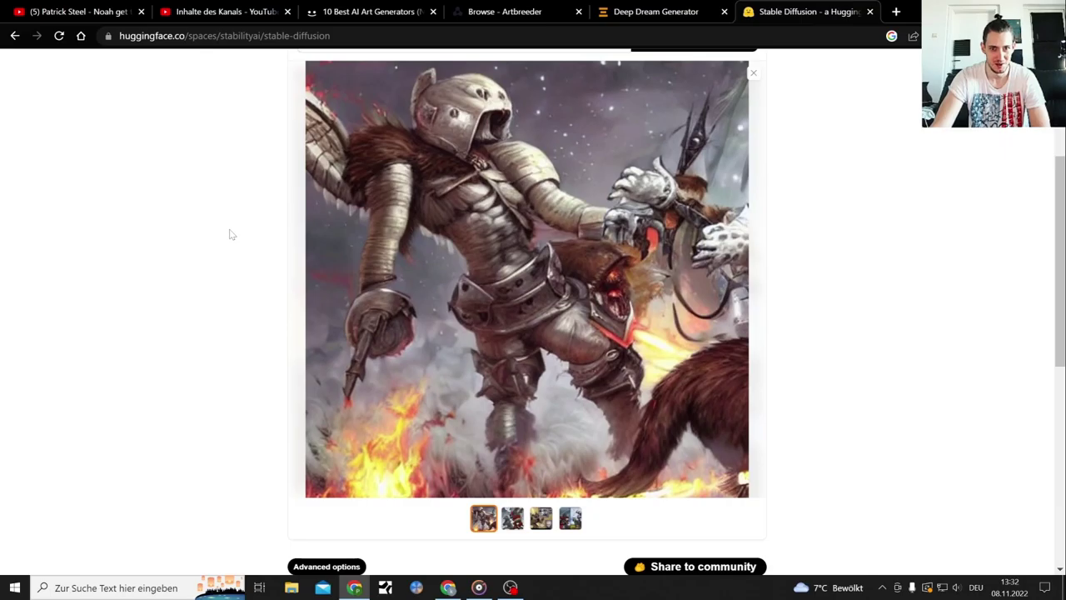
pyautogui.scroll(3, 232, 235)
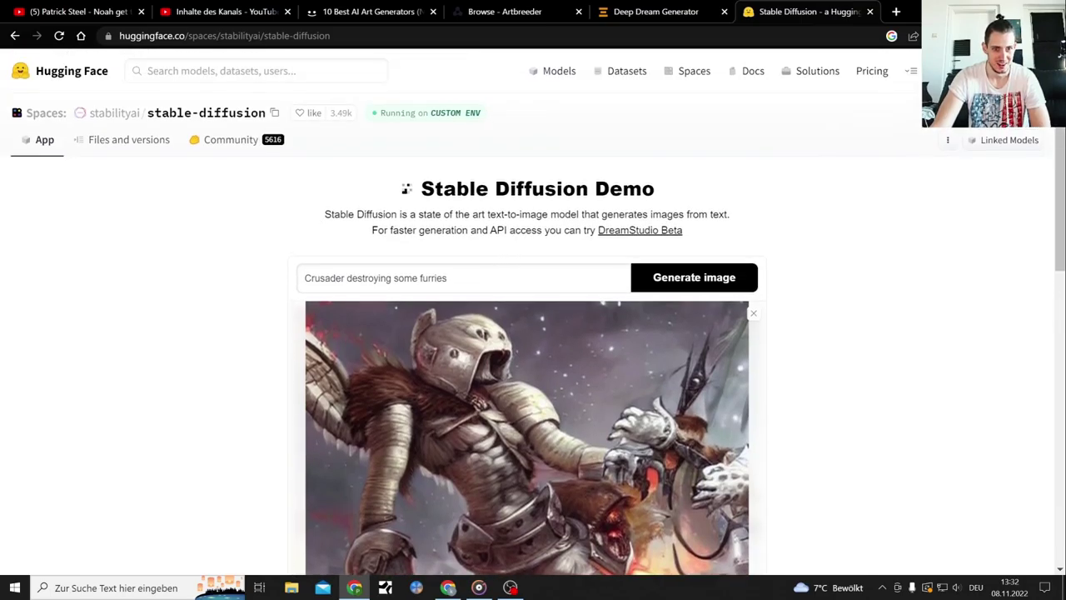
# - Look over the rust-red Dead Space Armor result and its prompt, then bring up a blank Text 2 Dream form
pyautogui.click(665, 12)
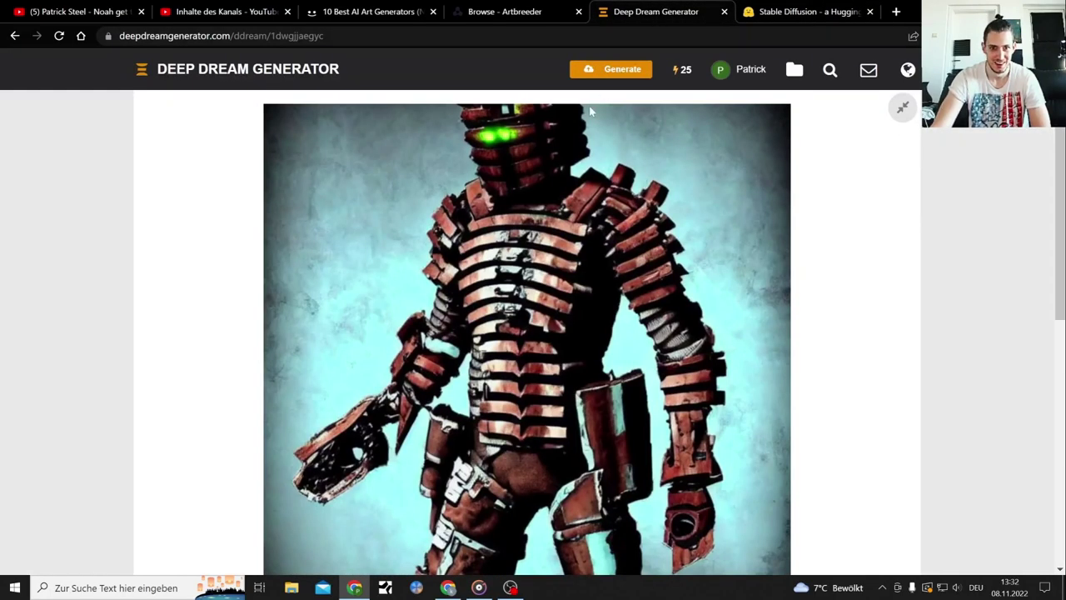
pyautogui.scroll(-4, 246, 262)
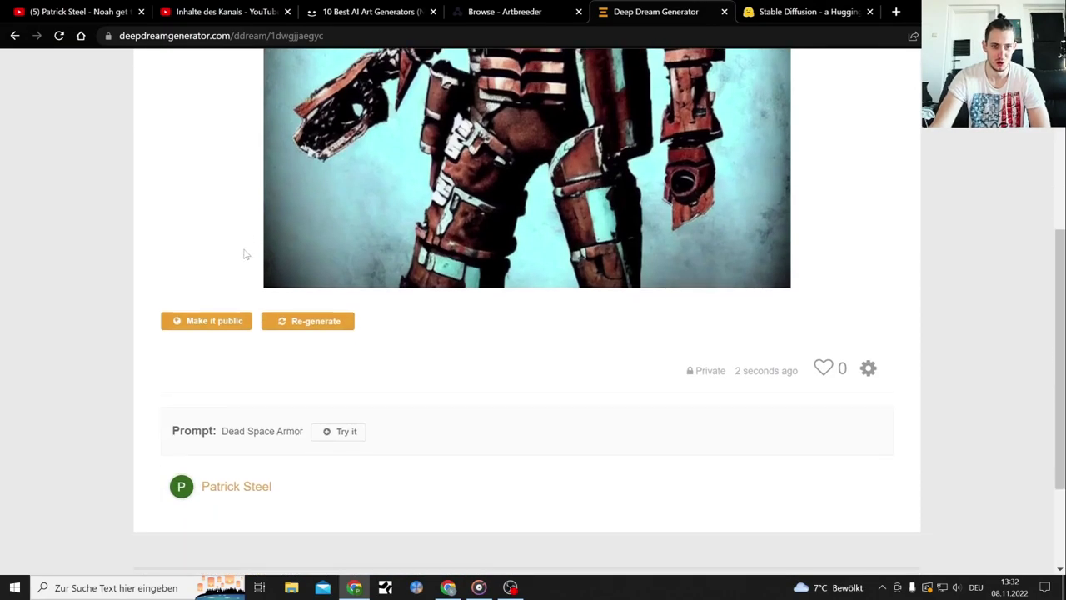
pyautogui.scroll(4, 245, 257)
pyautogui.scroll(-1, 245, 255)
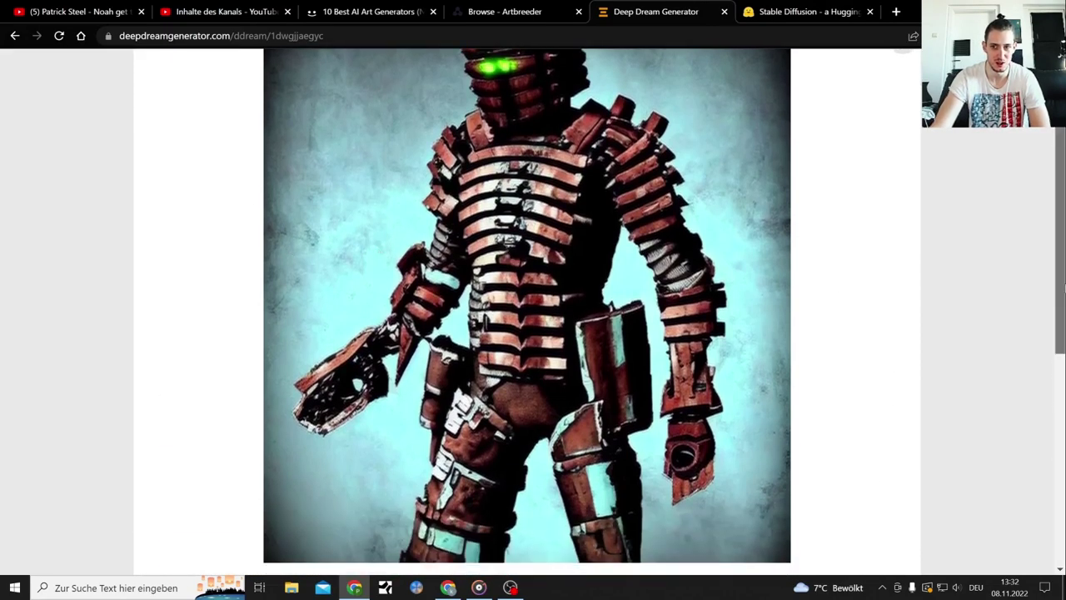
pyautogui.scroll(1, 1063, 270)
pyautogui.scroll(-1, 1063, 271)
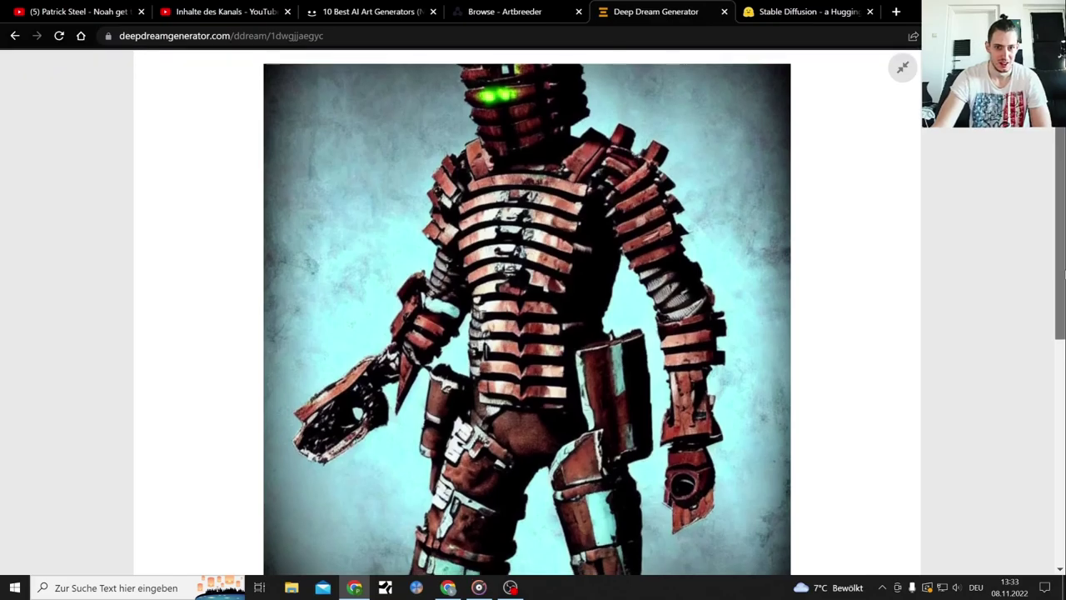
pyautogui.scroll(1, 1064, 193)
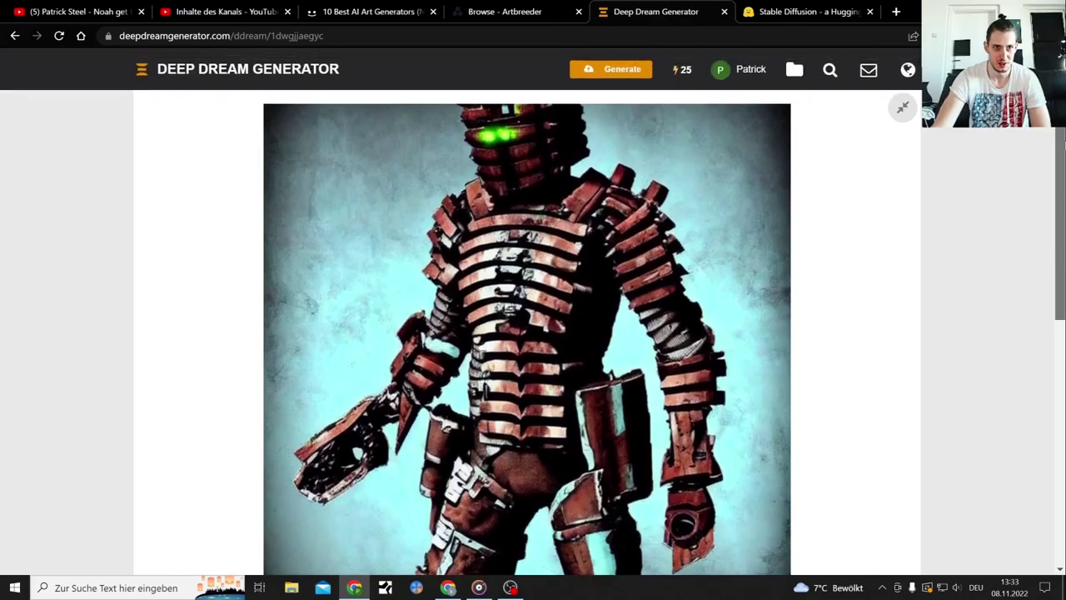
pyautogui.scroll(-4, 1064, 146)
pyautogui.scroll(4, 1063, 145)
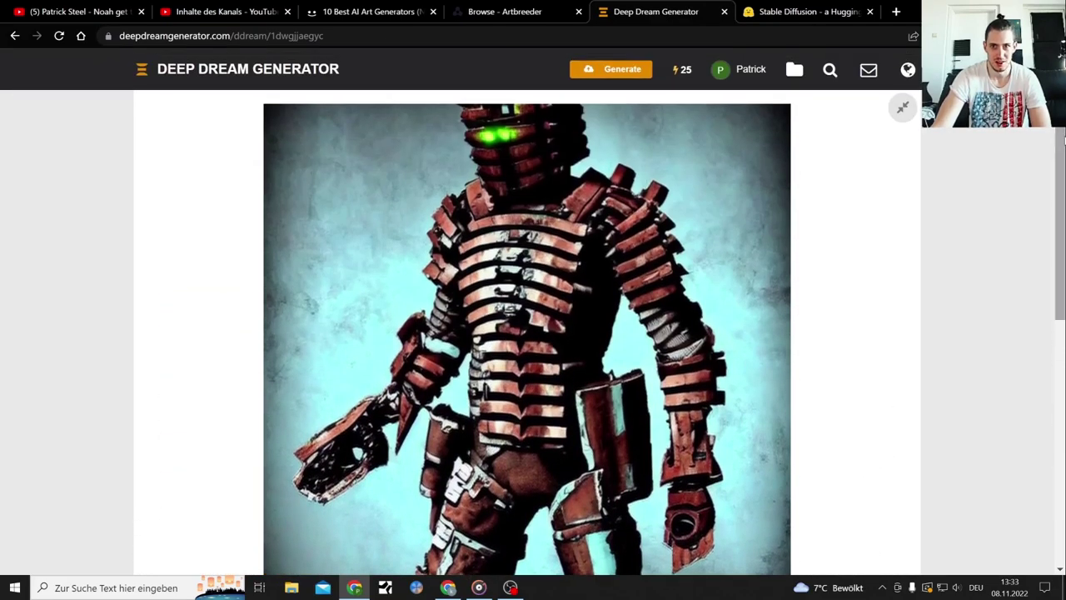
pyautogui.click(604, 69)
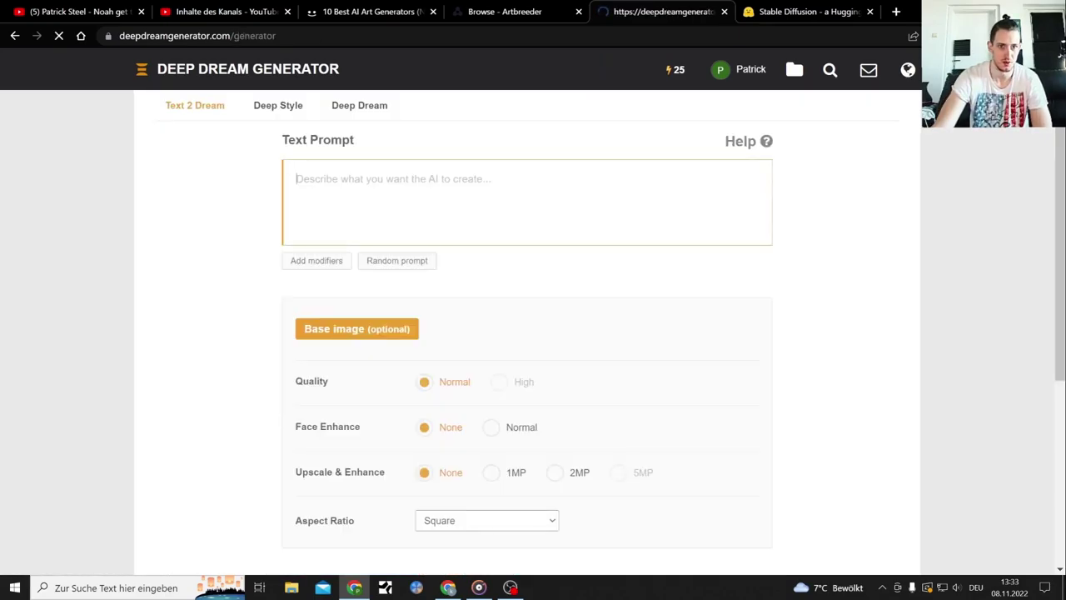
# - Submit a Fallout 3 text prompt for generation in the Text 2 Dream form
pyautogui.write('Fallout 3 Deathclaw')
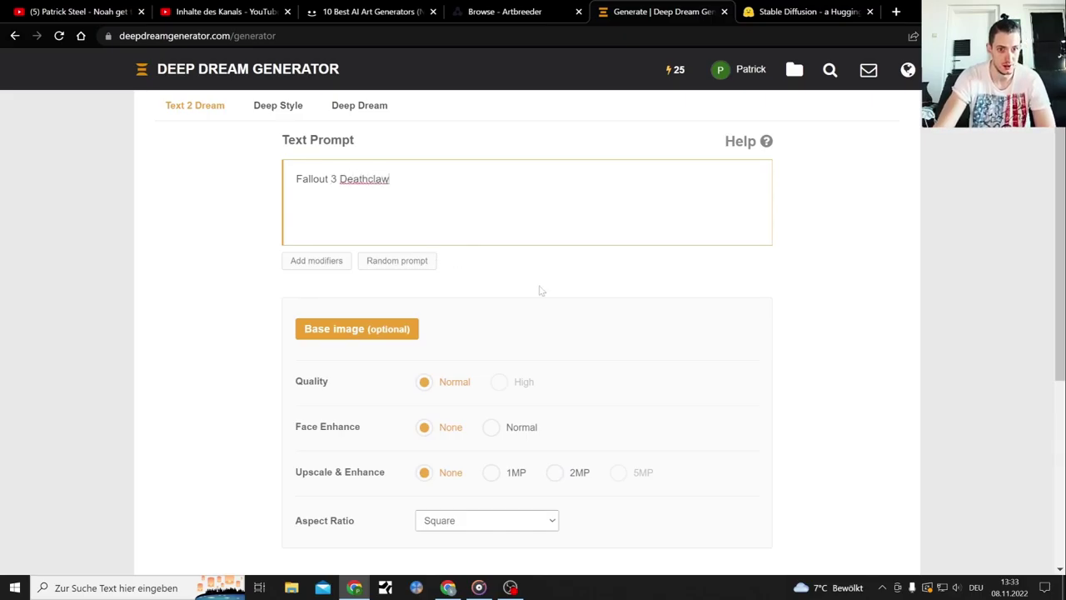
pyautogui.scroll(-2, 537, 290)
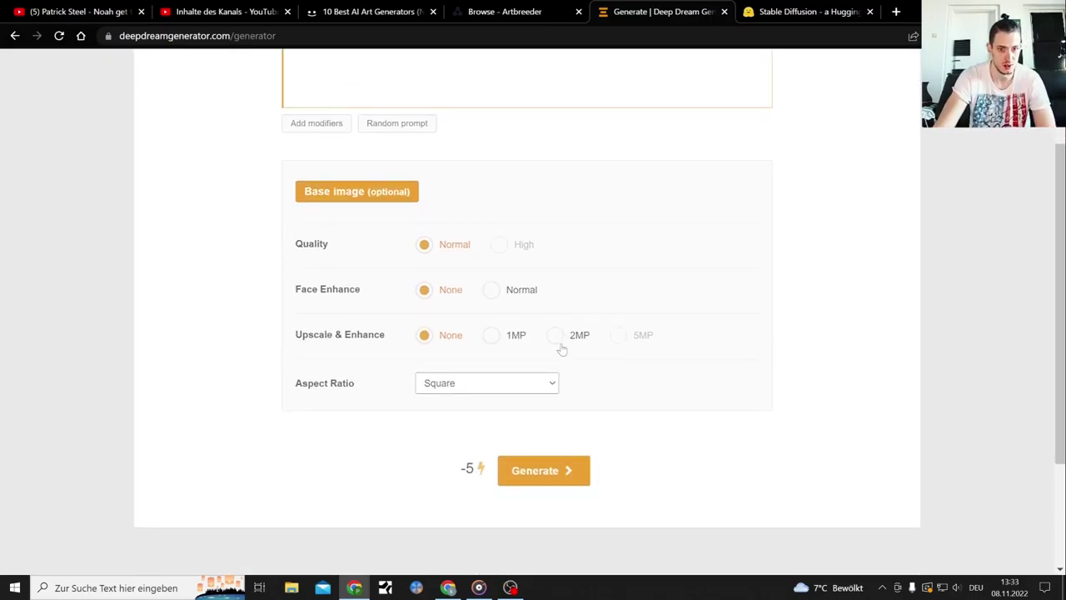
pyautogui.click(563, 469)
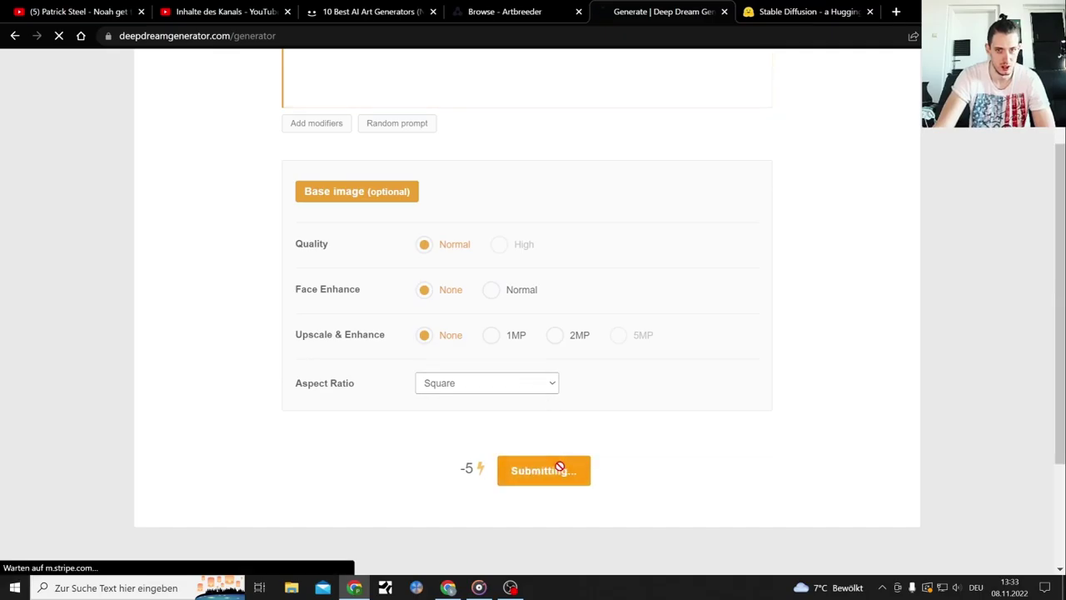
# - Glance at the Stable Diffusion demo again, then return to Artbreeder's four-image creation
pyautogui.click(808, 10)
pyautogui.scroll(-2, 588, 167)
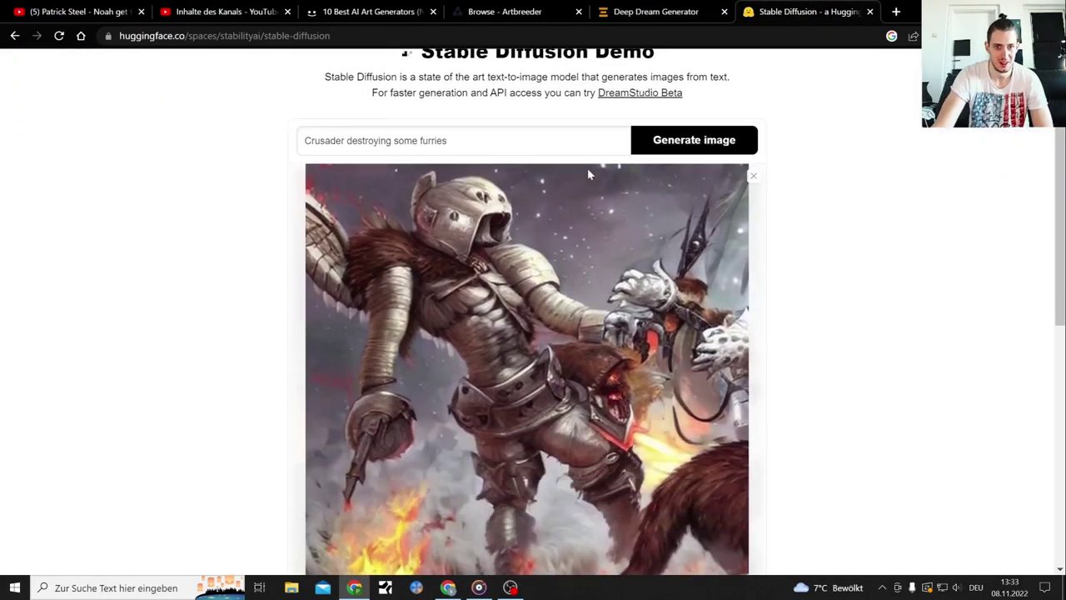
pyautogui.click(517, 11)
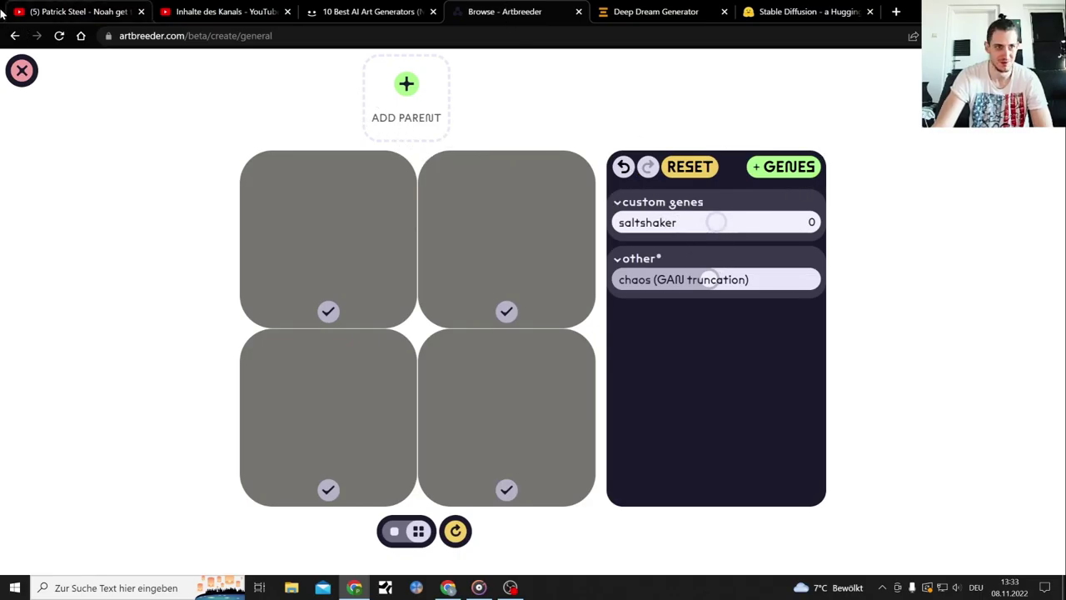
# - Go from the Browse gallery's blonde portrait with bangs to its brown-haired, red-nosed parent portrait
pyautogui.click(22, 71)
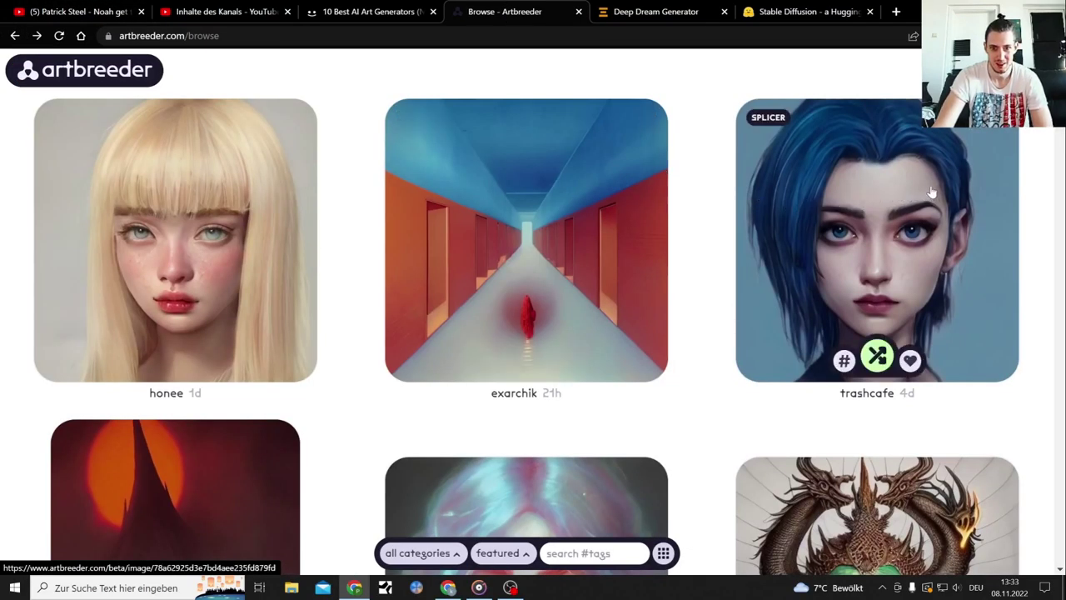
pyautogui.click(150, 243)
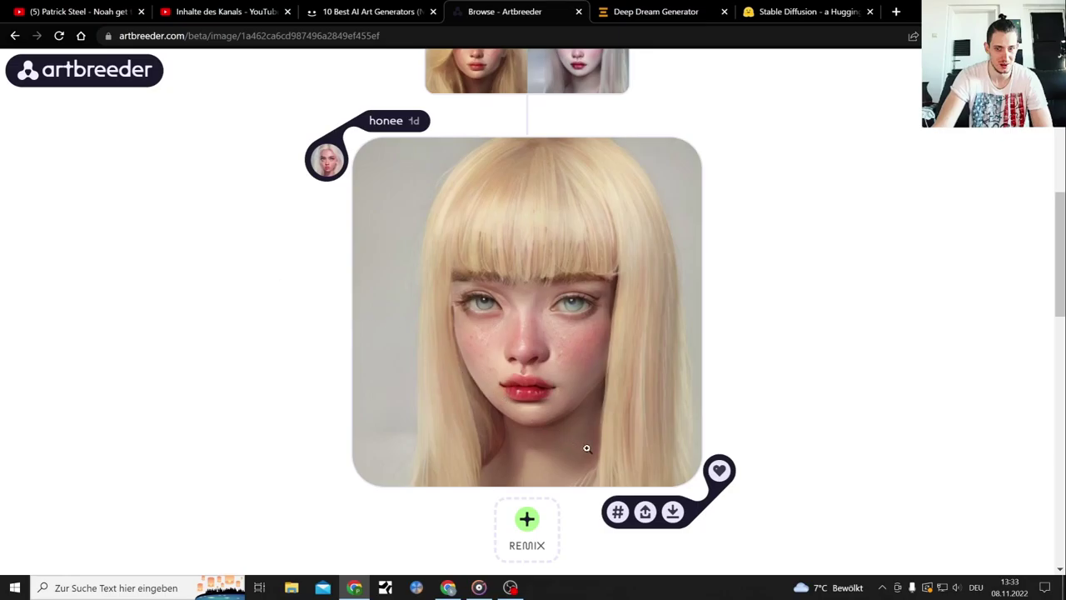
pyautogui.scroll(7, 379, 325)
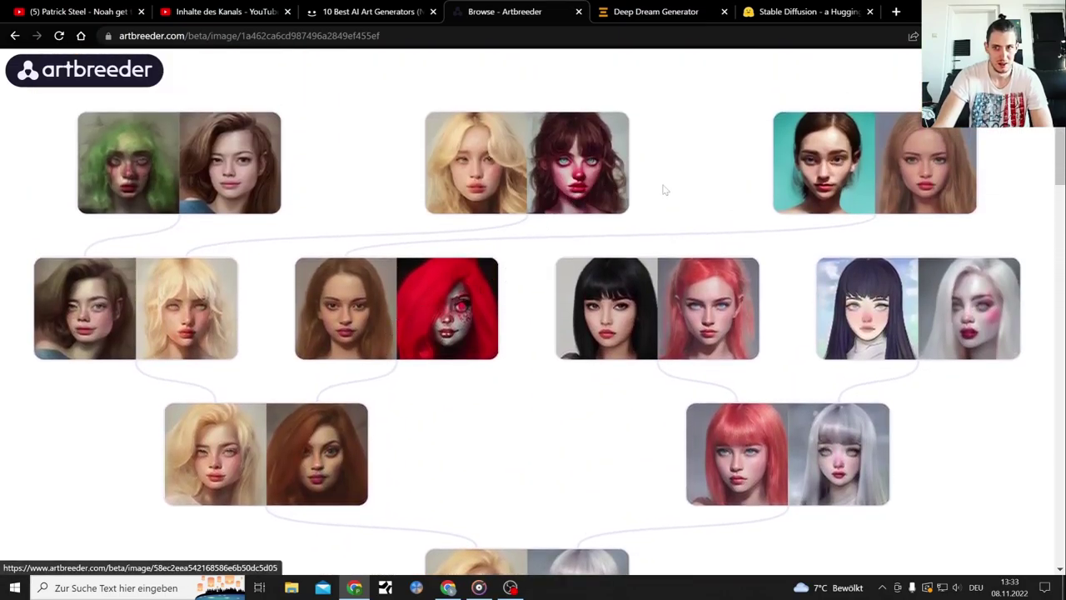
pyautogui.click(594, 180)
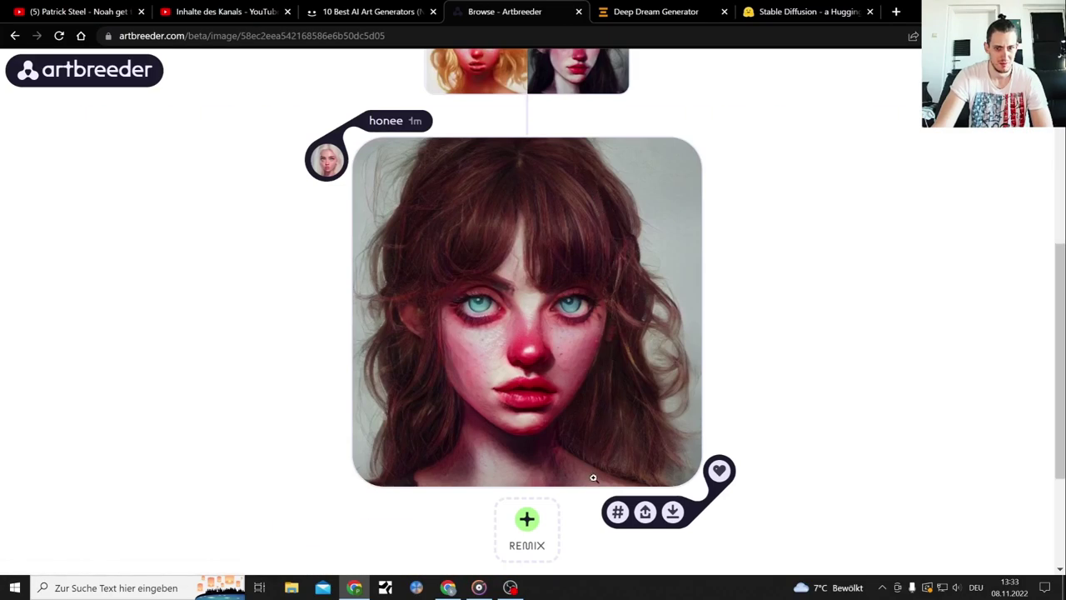
pyautogui.click(530, 520)
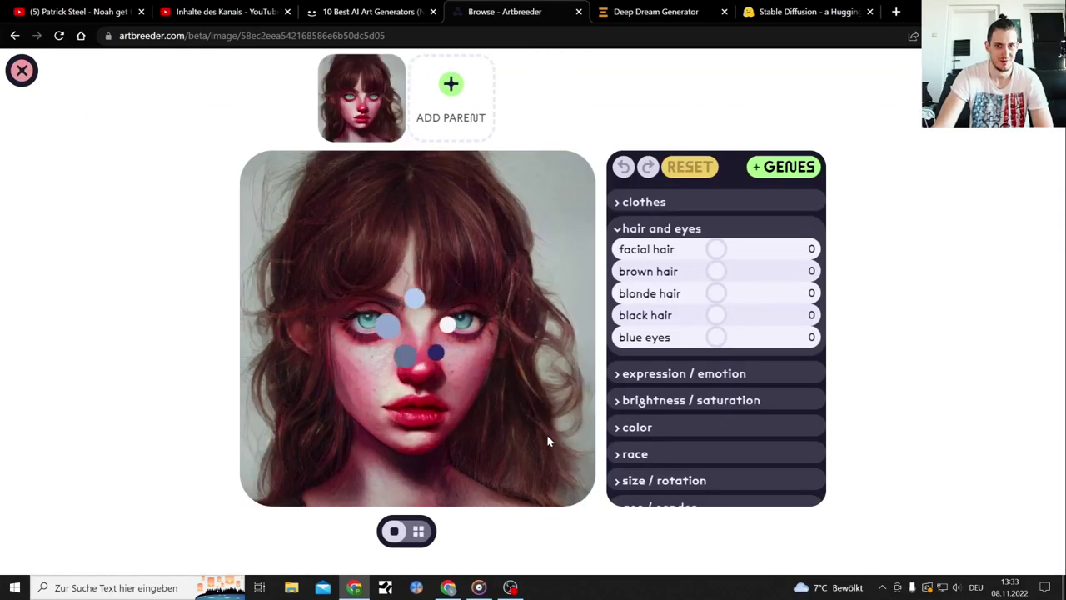
pyautogui.moveTo(716, 315); pyautogui.dragTo(829, 321)
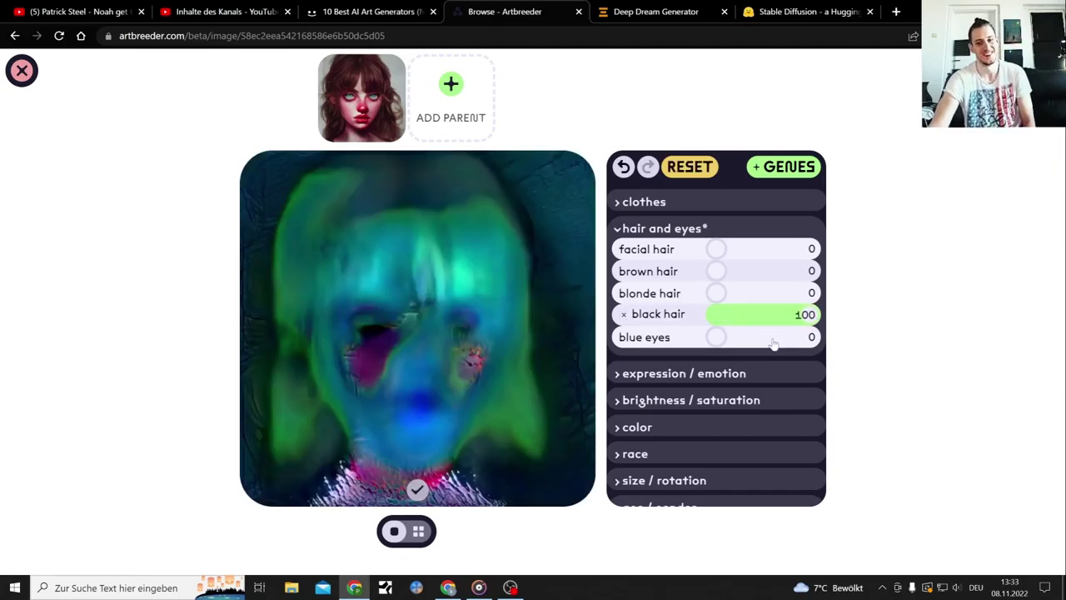
pyautogui.moveTo(808, 321); pyautogui.dragTo(719, 314)
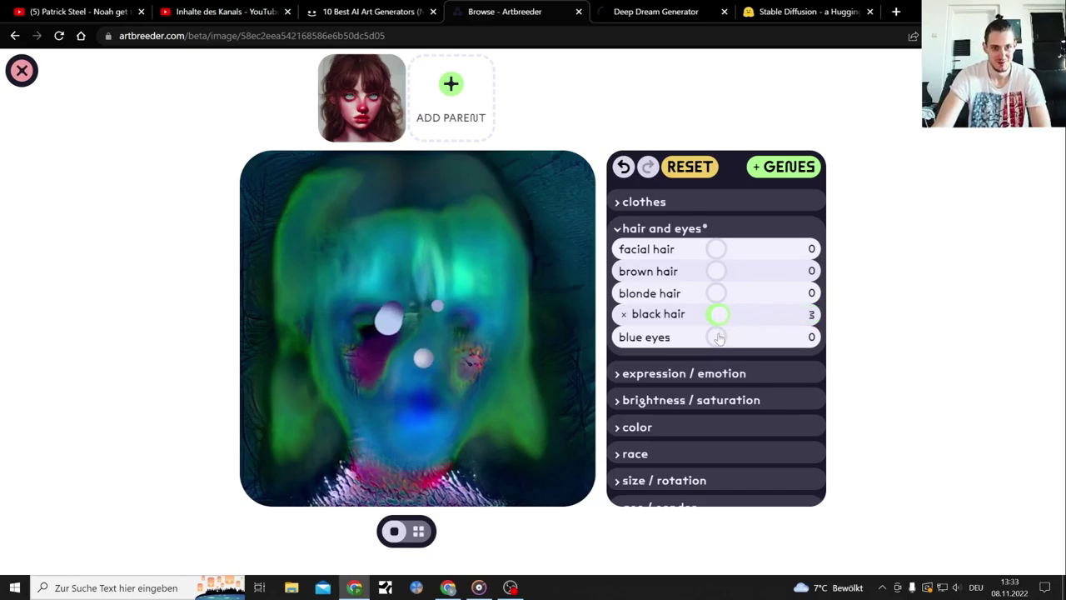
pyautogui.moveTo(718, 328); pyautogui.dragTo(740, 323)
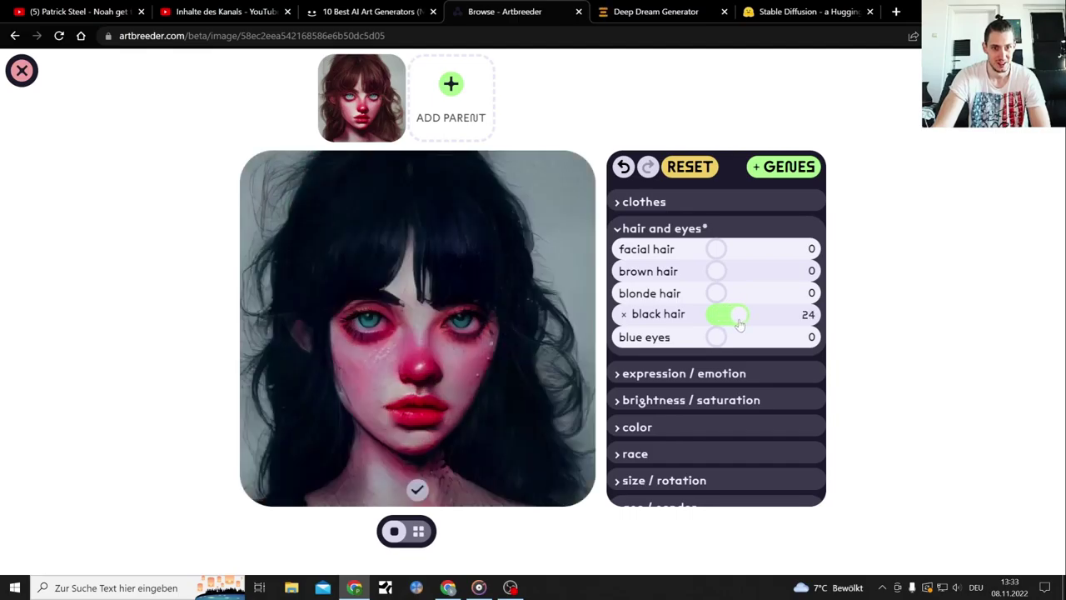
# - Leave the remix editor and return to the Browse gallery
pyautogui.click(19, 74)
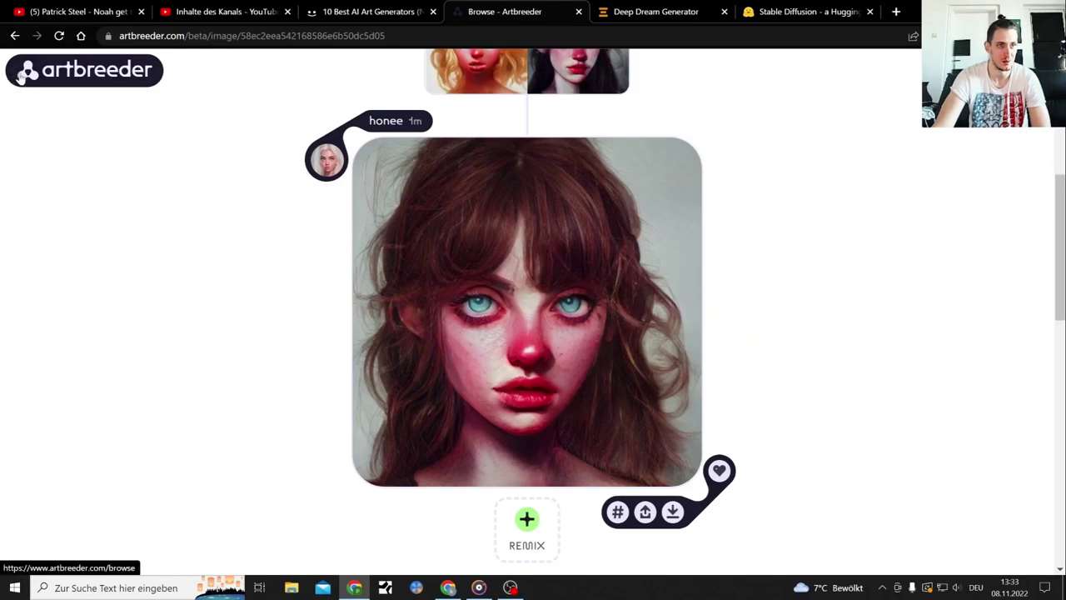
pyautogui.scroll(4, 135, 183)
pyautogui.scroll(2, 125, 187)
pyautogui.click(71, 75)
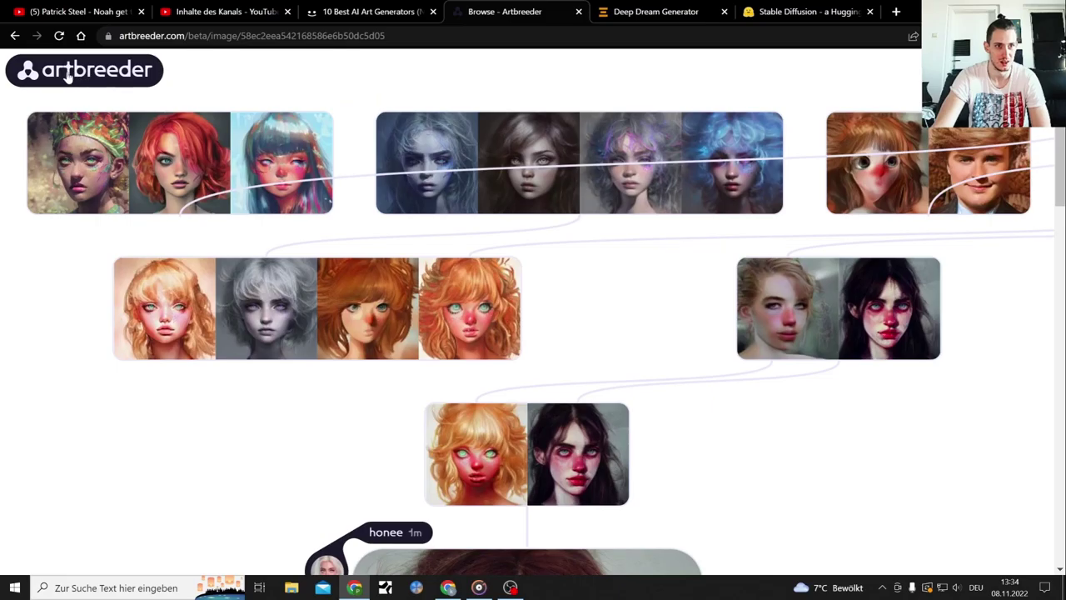
# - Open the hooded-ringwraiths and flaming-tower image and load it into the collage editor
pyautogui.scroll(-4, 719, 242)
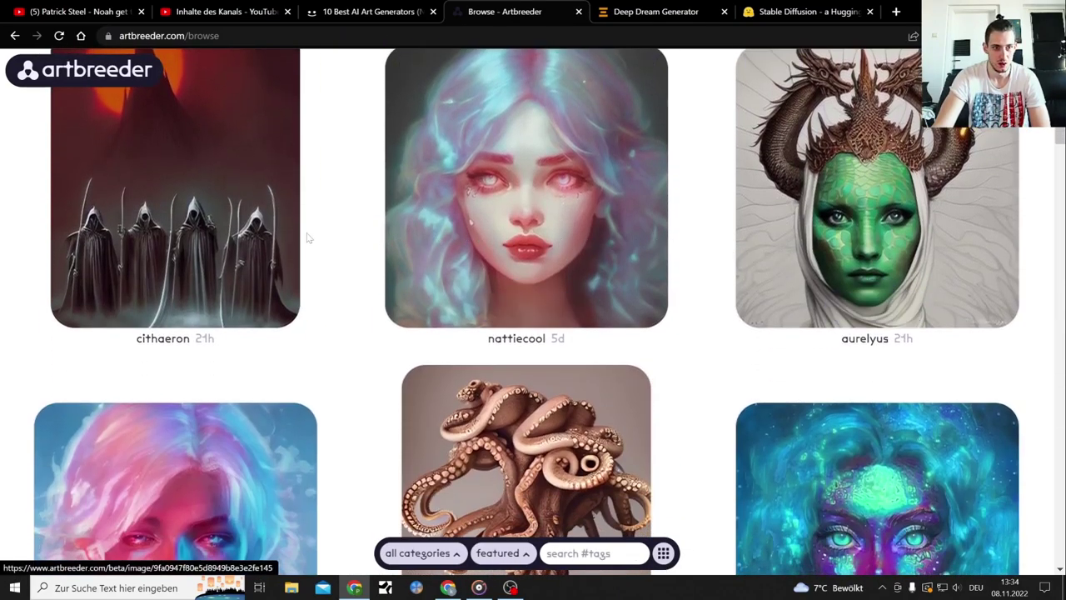
pyautogui.moveTo(193, 238)
pyautogui.scroll(-3, 200, 238)
pyautogui.scroll(4, 200, 237)
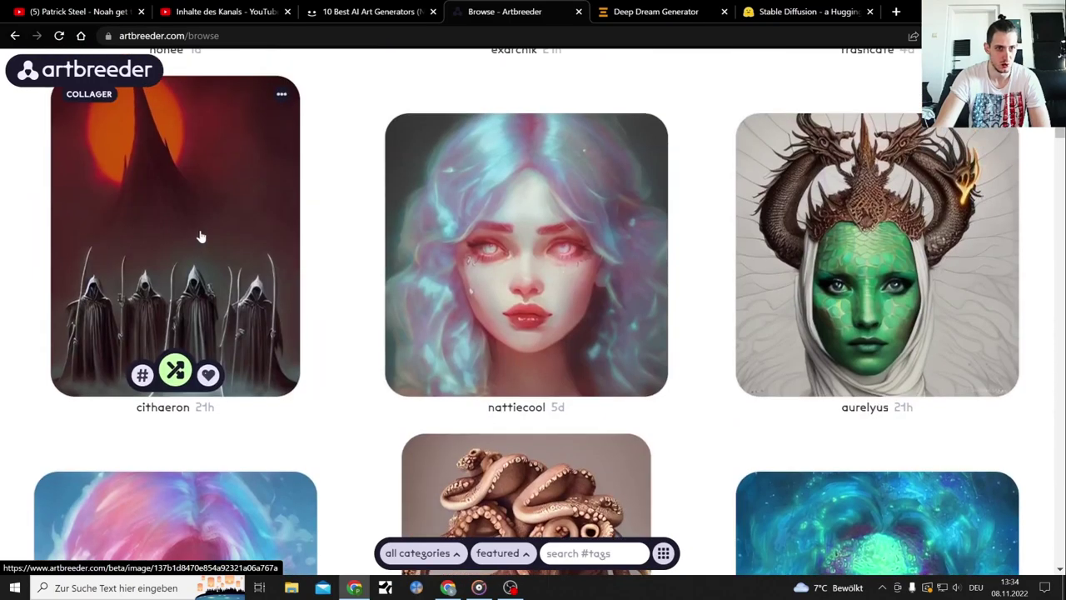
pyautogui.click(208, 240)
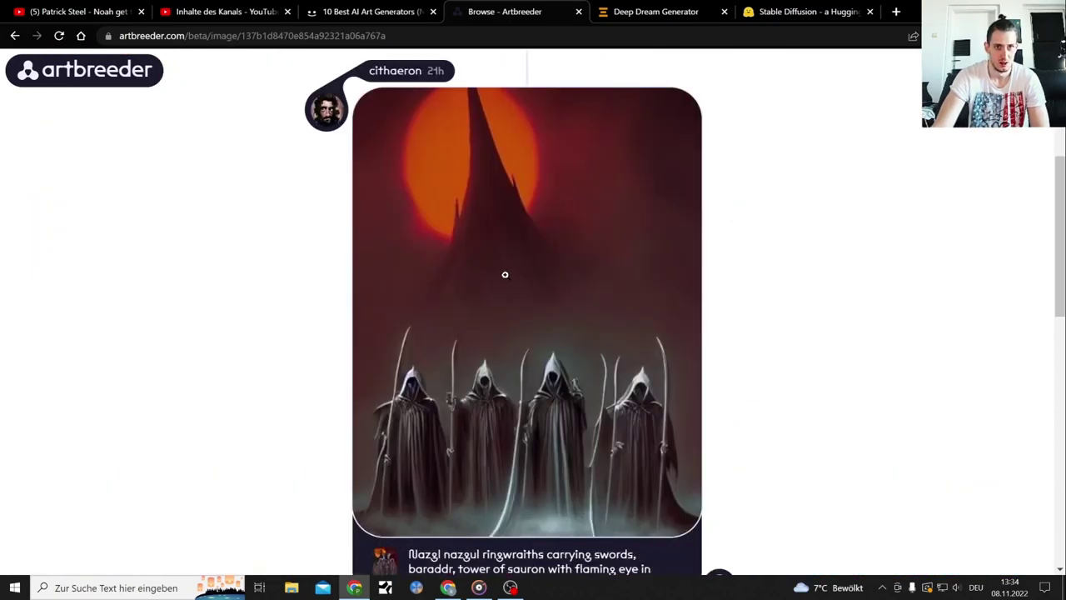
pyautogui.scroll(4, 505, 274)
pyautogui.scroll(-6, 547, 248)
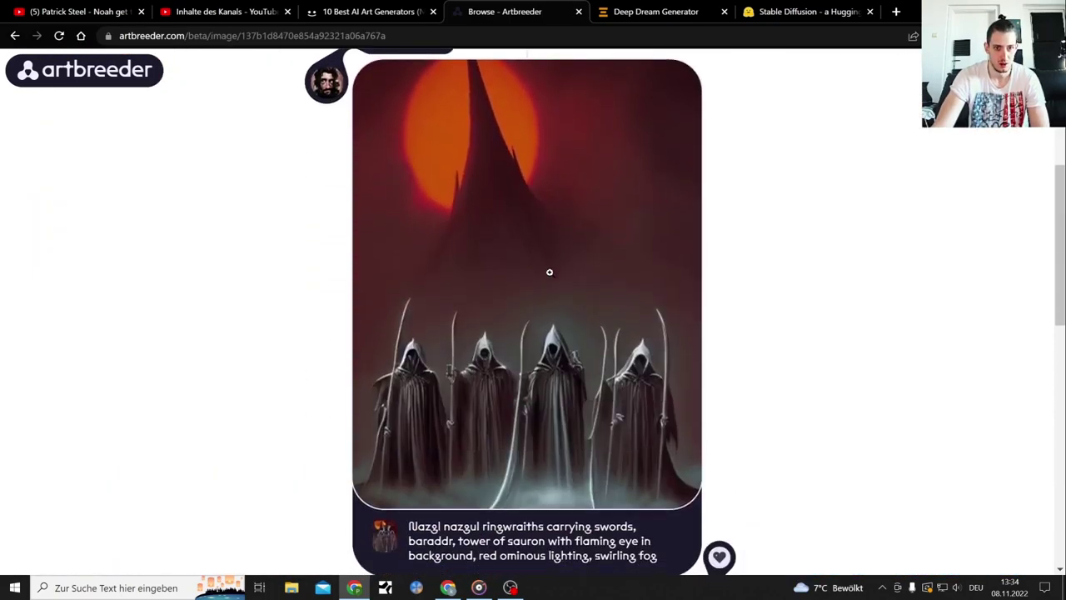
pyautogui.scroll(2, 549, 271)
pyautogui.click(548, 276)
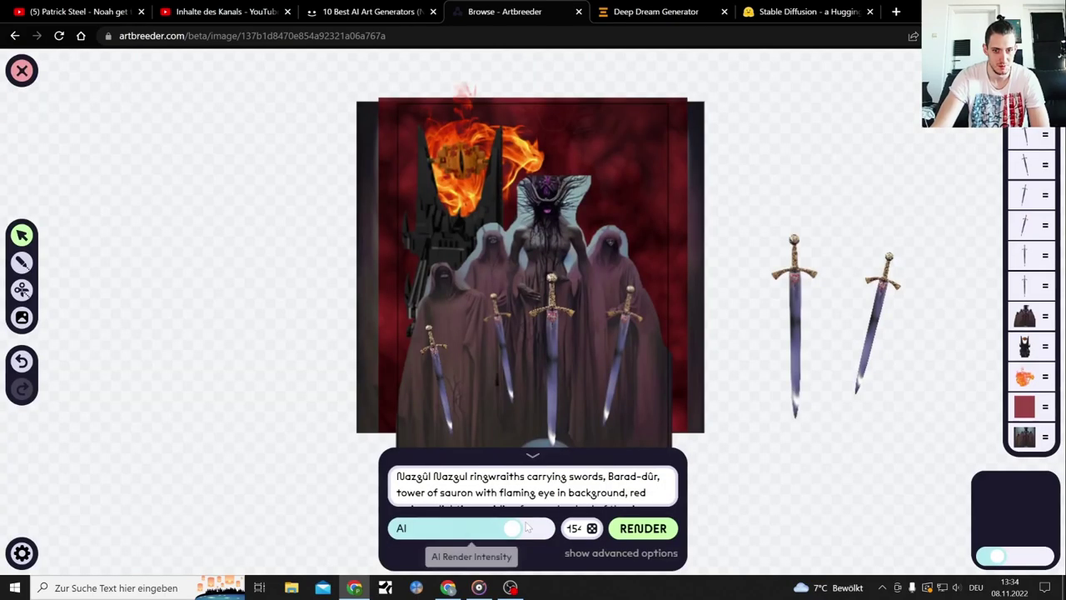
# - Dismiss the collage intro and drag the robed hooded figures right, partly off the canvas
pyautogui.click(540, 517)
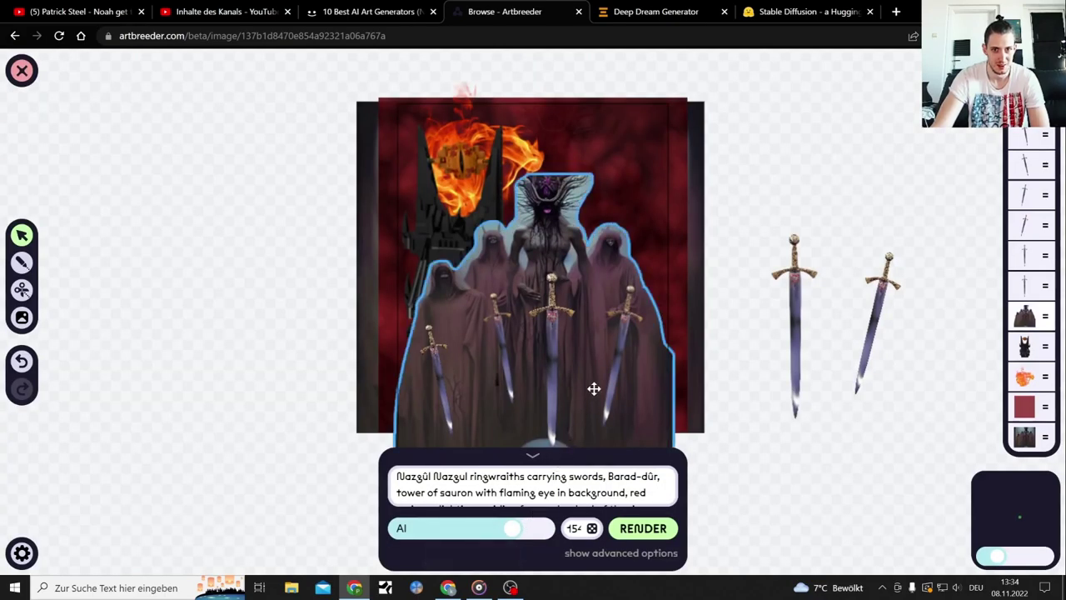
pyautogui.moveTo(592, 344); pyautogui.dragTo(635, 341)
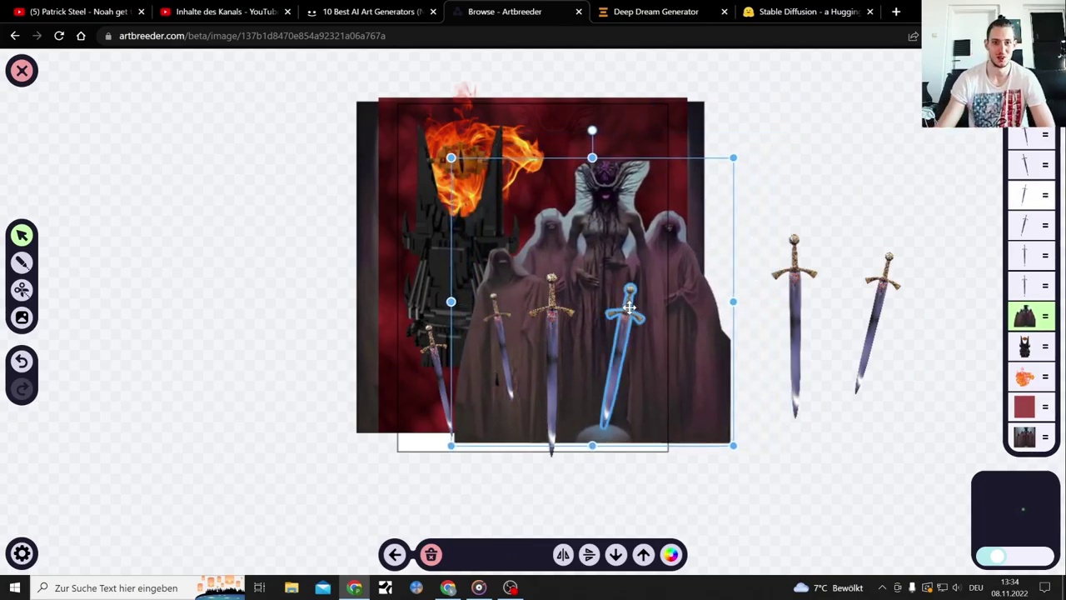
pyautogui.moveTo(599, 248); pyautogui.dragTo(600, 242)
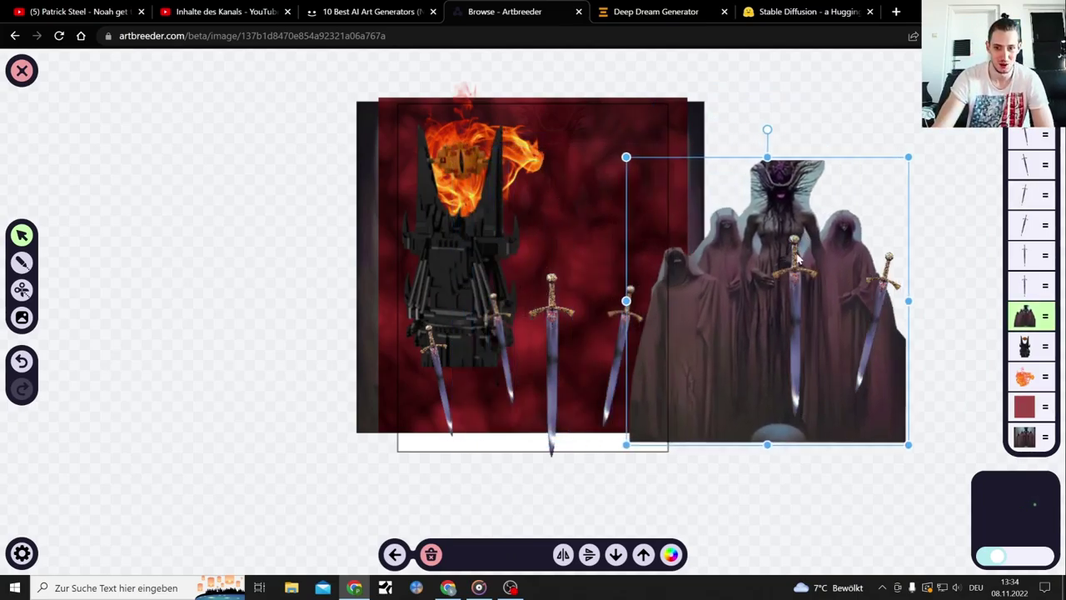
pyautogui.moveTo(813, 260); pyautogui.dragTo(912, 265)
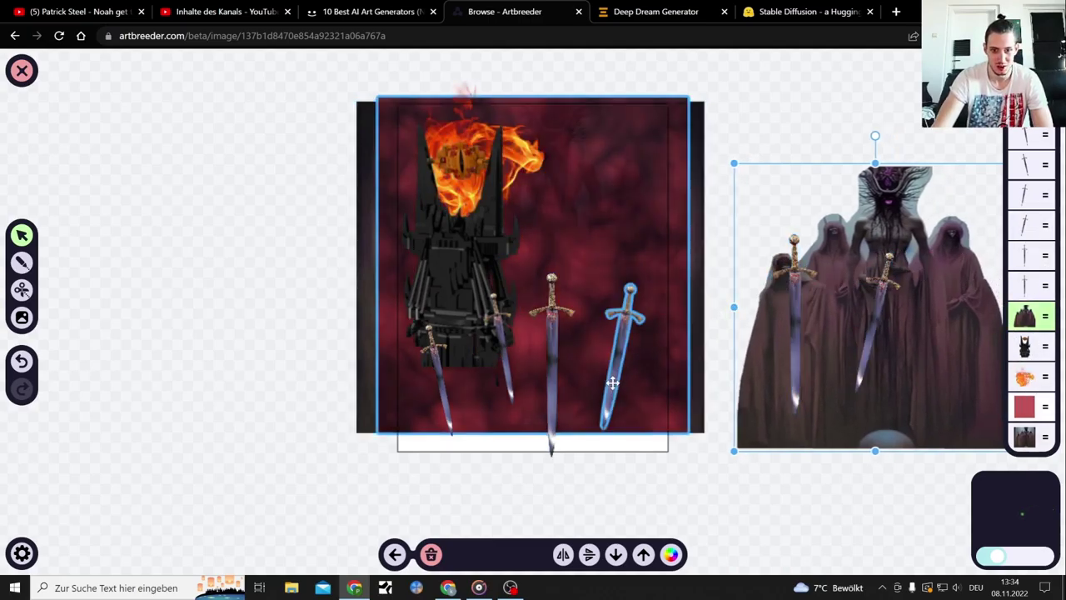
# - Render the collage with its Nazgûl prompt, then move over to Deep Dream Generator
pyautogui.scroll(-2, 608, 429)
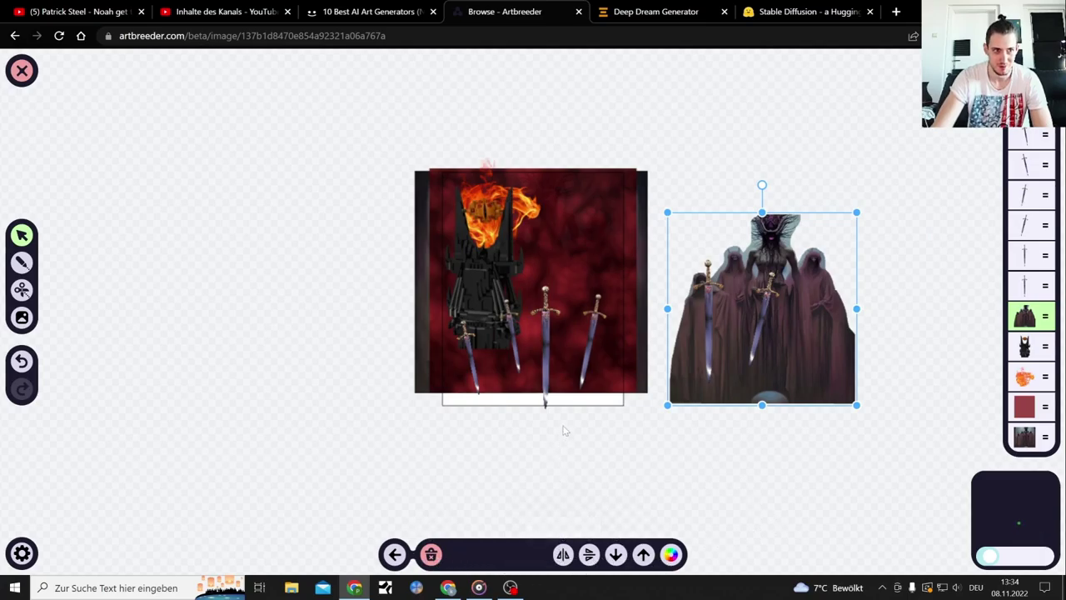
pyautogui.scroll(4, 577, 426)
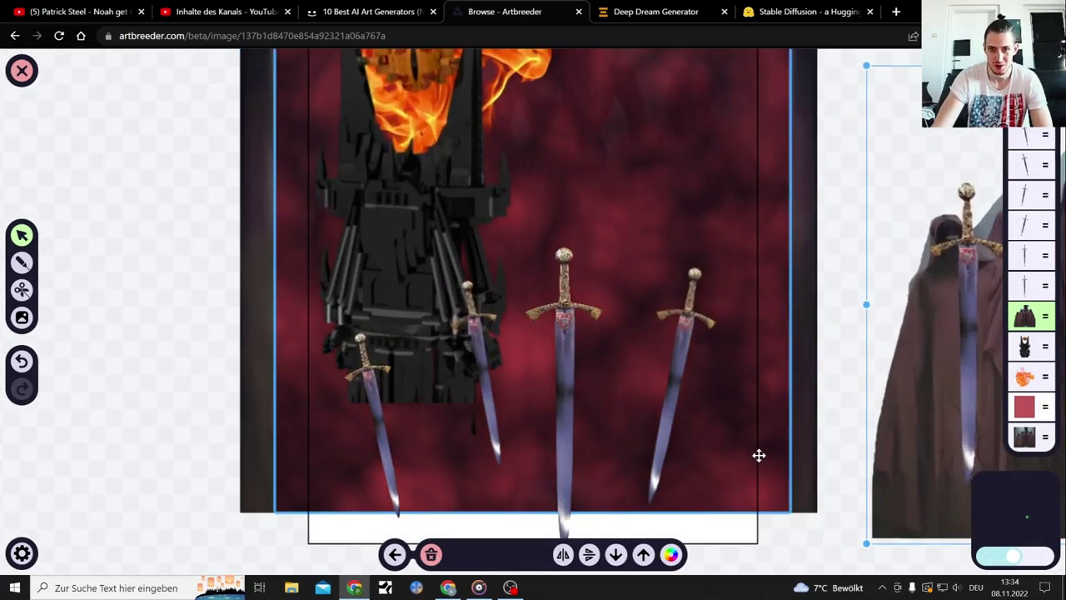
pyautogui.scroll(-2, 726, 447)
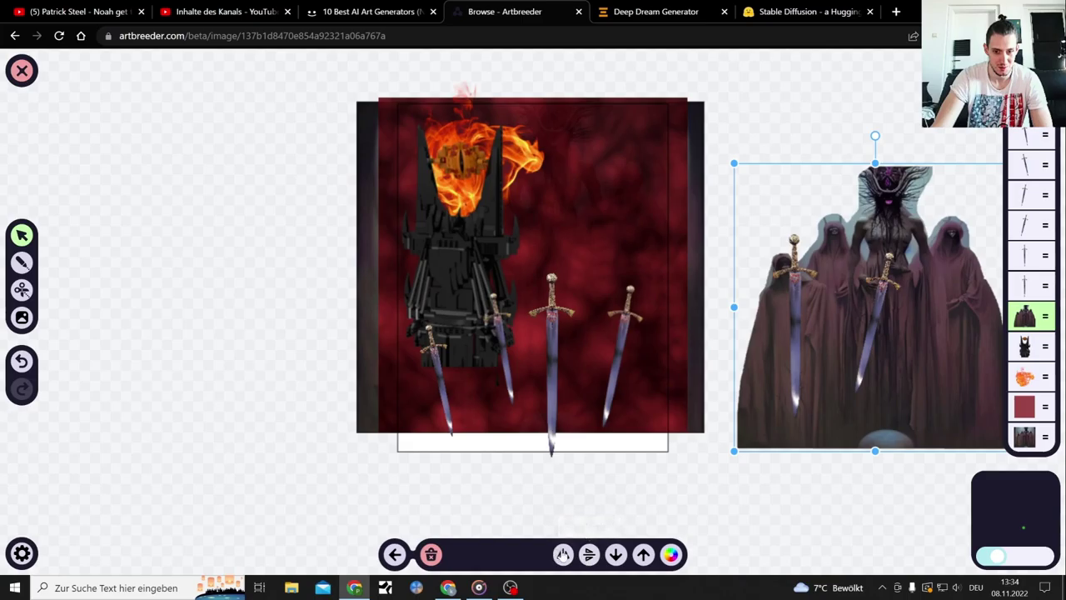
pyautogui.click(395, 554)
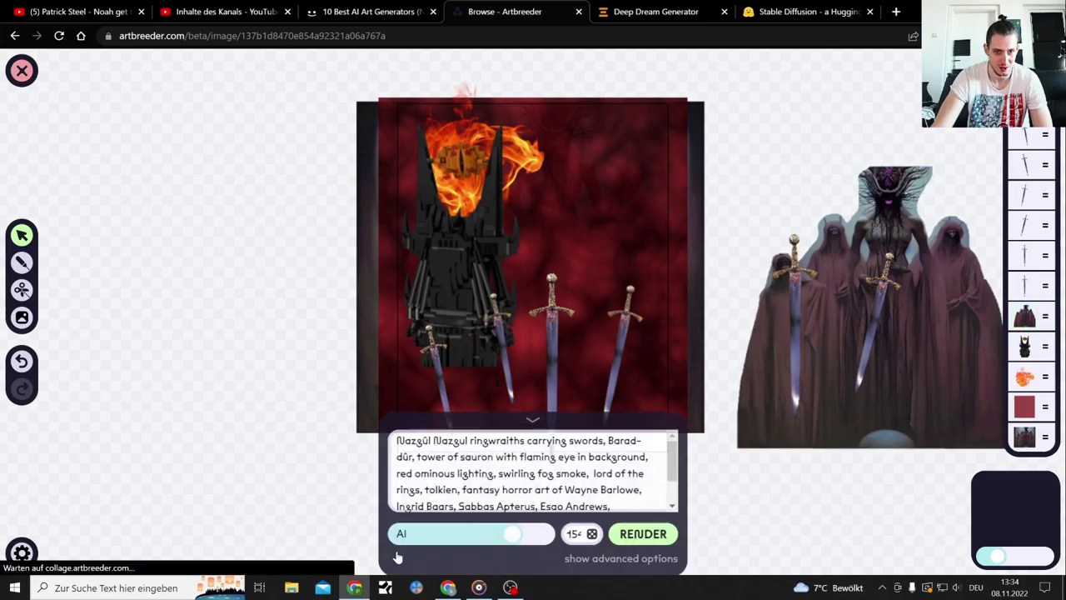
pyautogui.click(665, 532)
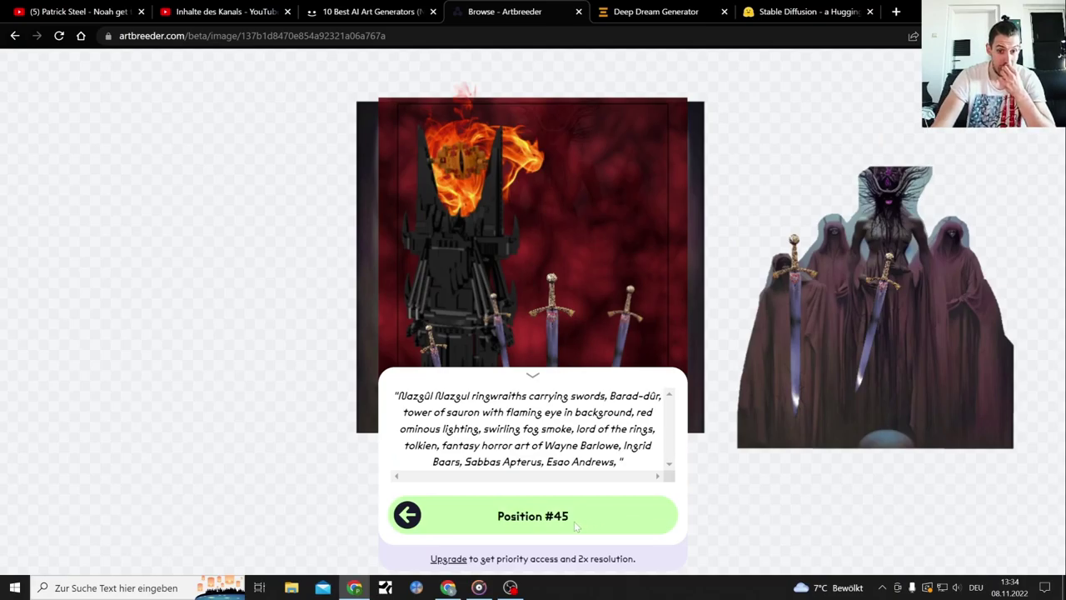
pyautogui.click(658, 10)
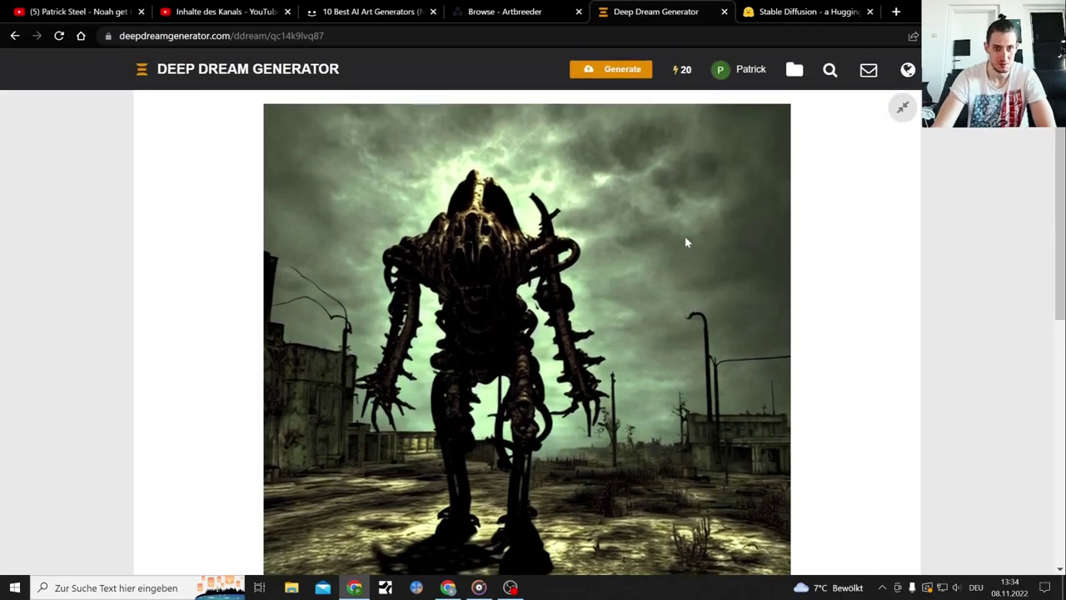
# - Save the Fallout 3 creature image as a JPG in Bildschirmfotos and show it in its folder
pyautogui.scroll(-1, 687, 242)
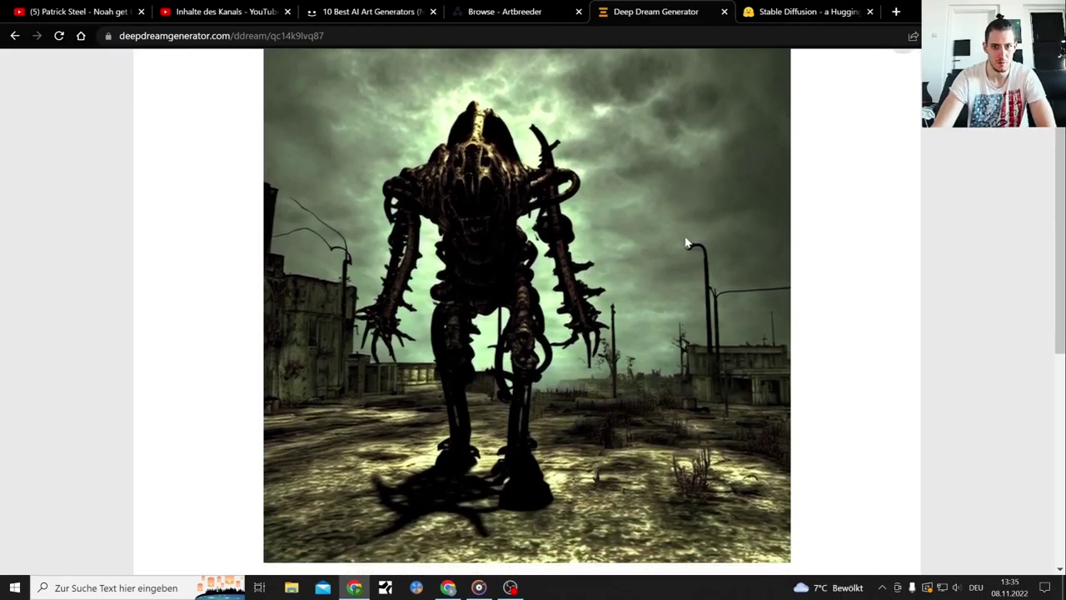
pyautogui.scroll(-5, 686, 242)
pyautogui.scroll(6, 686, 242)
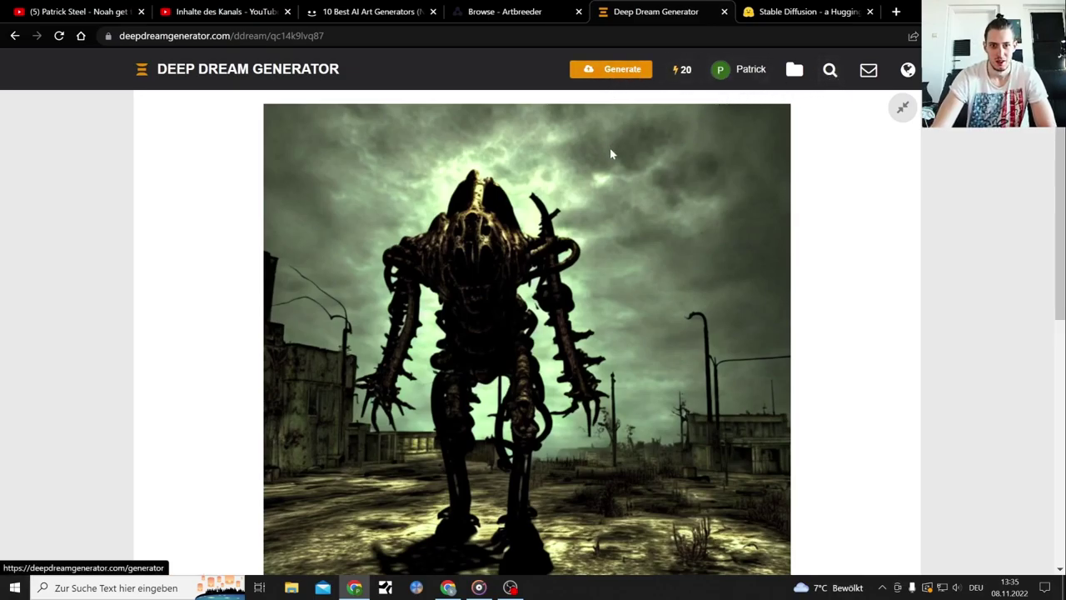
pyautogui.scroll(-1, 606, 210)
pyautogui.rightClick(605, 210)
pyautogui.click(673, 231)
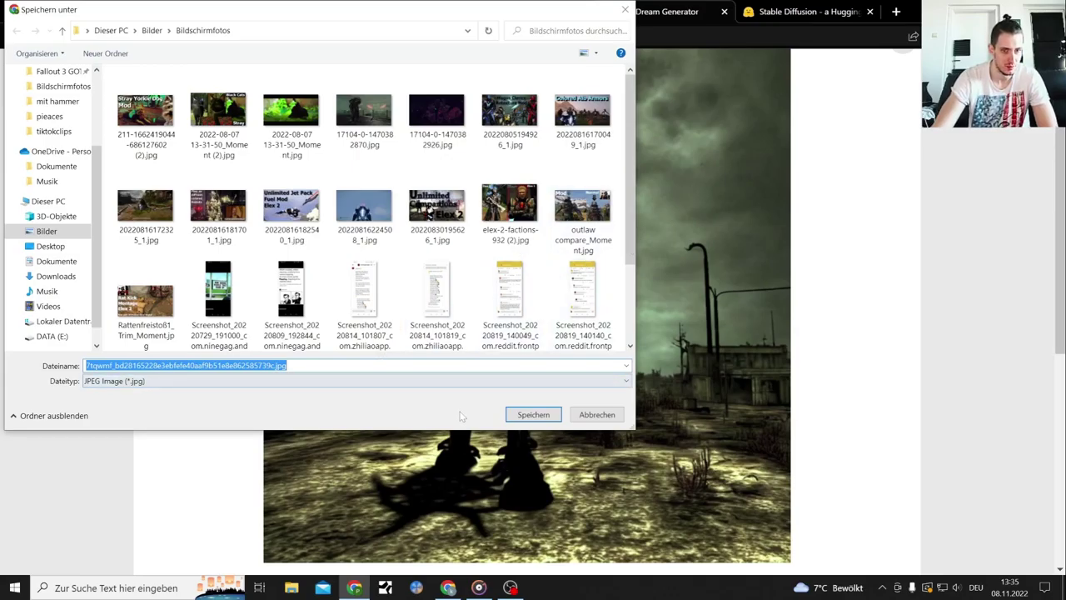
pyautogui.click(533, 414)
pyautogui.click(148, 556)
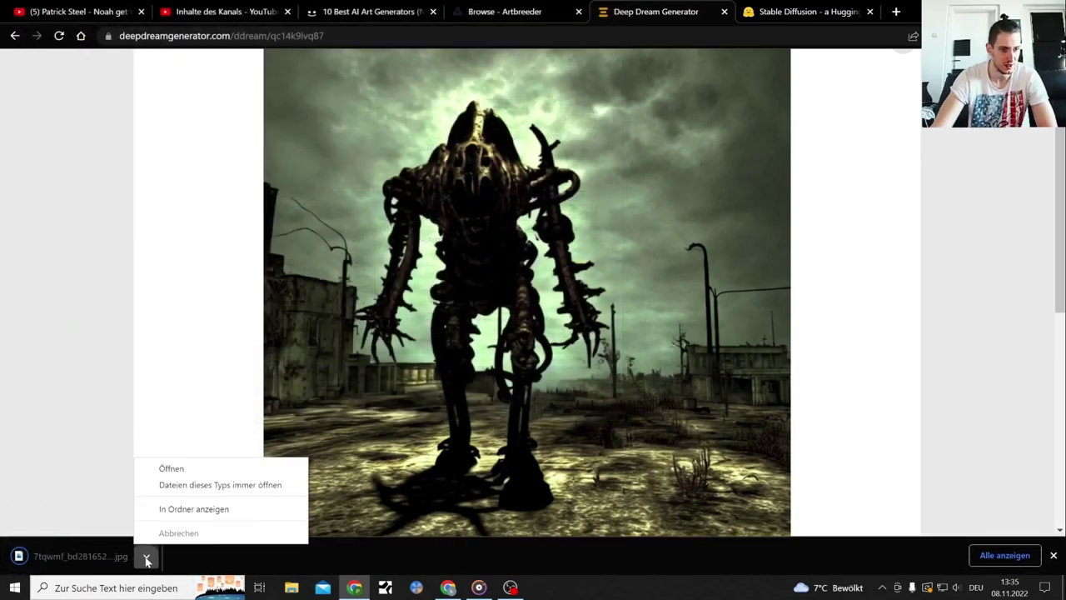
pyautogui.click(193, 508)
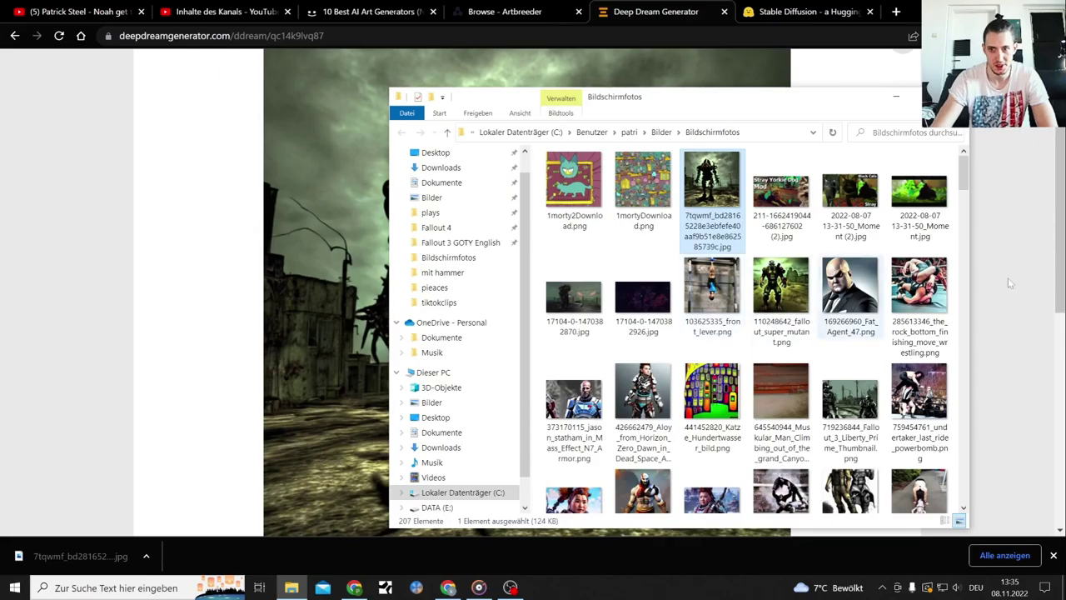
# - Open deathclaw2Download.jpeg from the Explorer list in the Photos viewer
pyautogui.moveTo(967, 179); pyautogui.dragTo(957, 333)
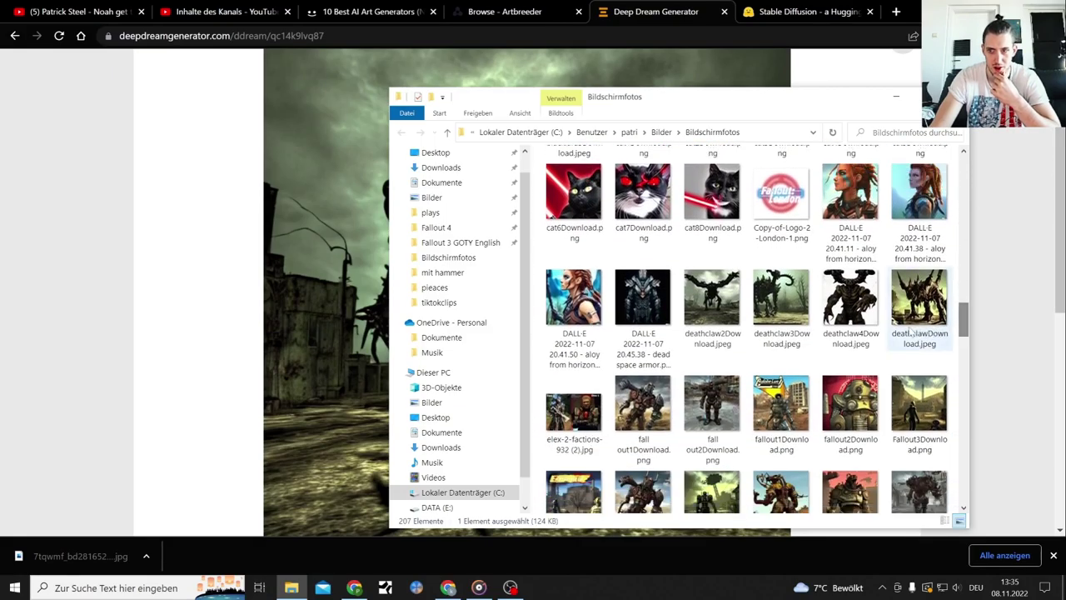
pyautogui.doubleClick(740, 308)
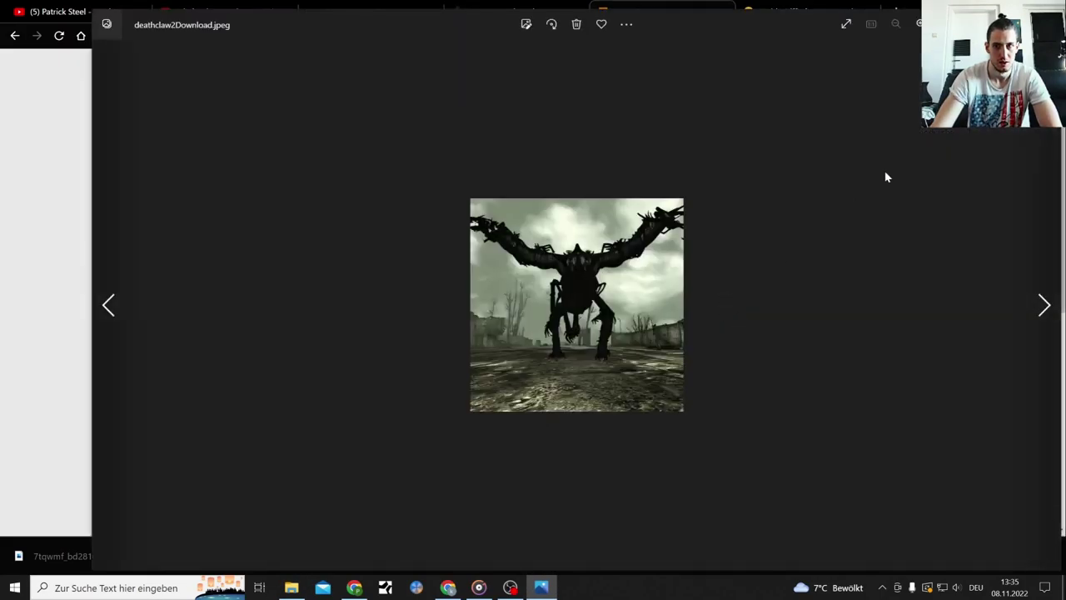
pyautogui.click(526, 24)
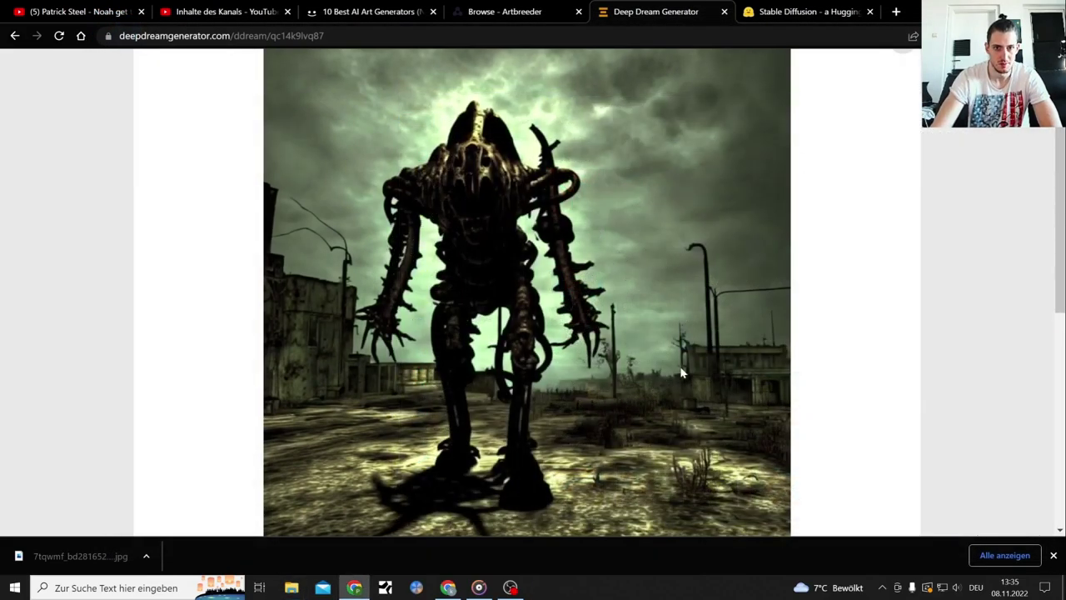
# - Submit the Text 2 Dream prompt 'Aloy from horizon zero dawn', then return to Artbreeder
pyautogui.scroll(2, 638, 296)
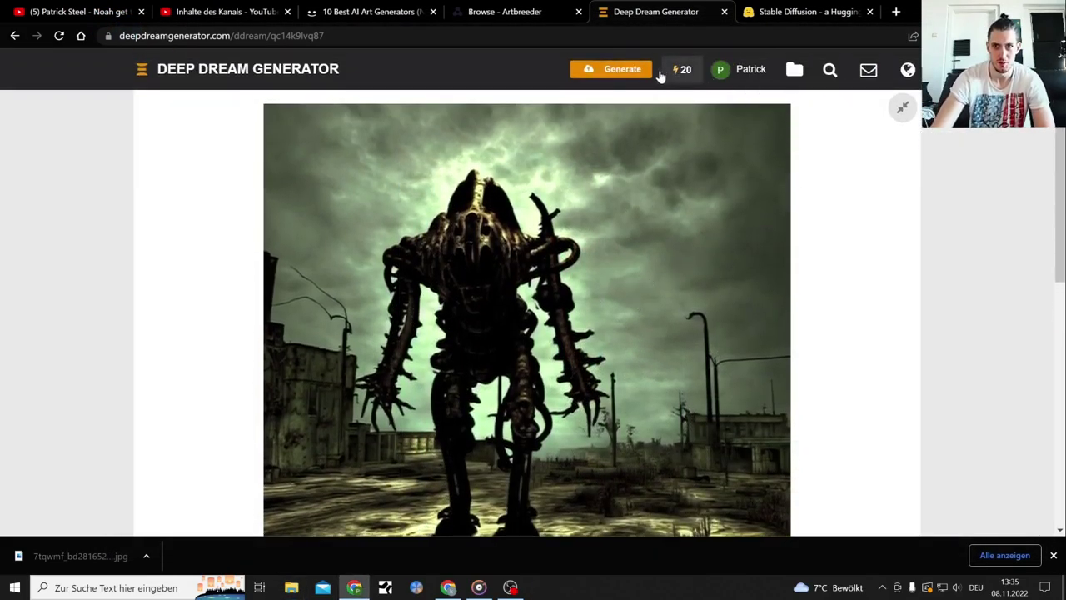
pyautogui.click(624, 71)
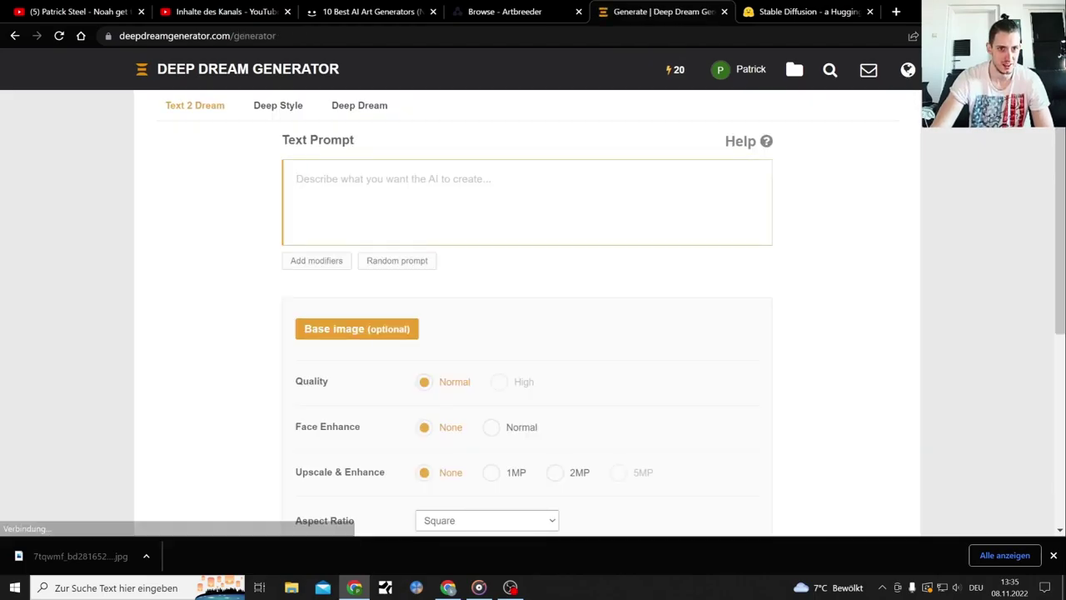
pyautogui.write('Aloy from horizon zero dawn')
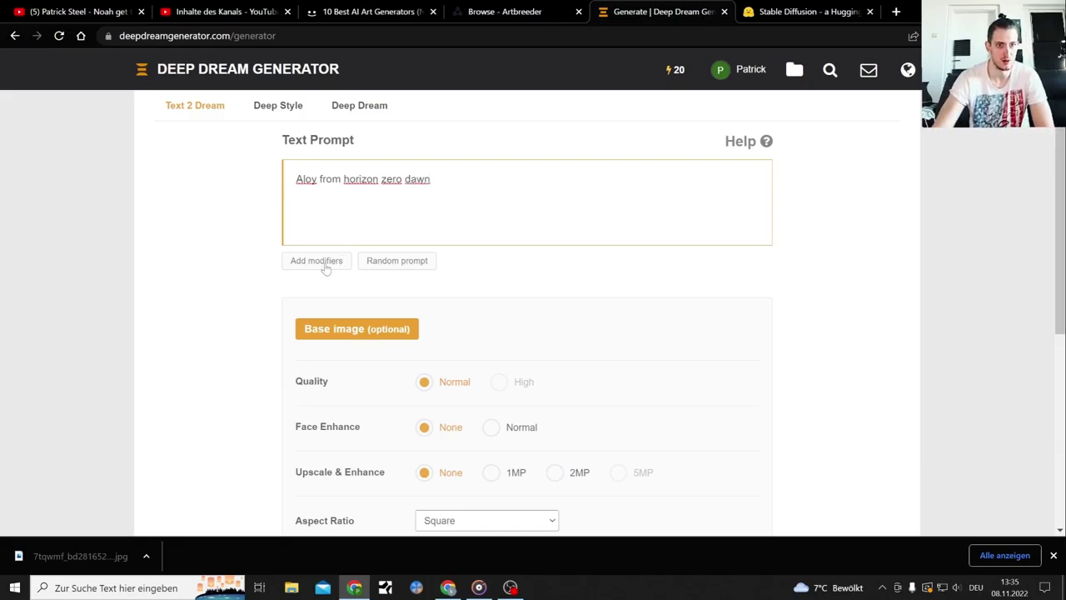
pyautogui.scroll(-3, 467, 289)
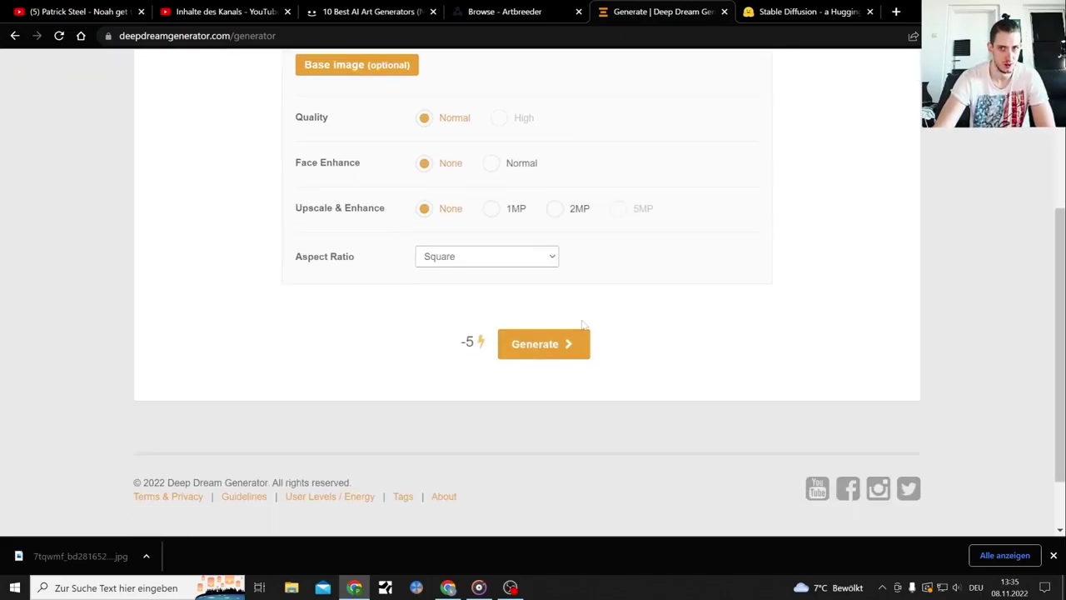
pyautogui.click(543, 332)
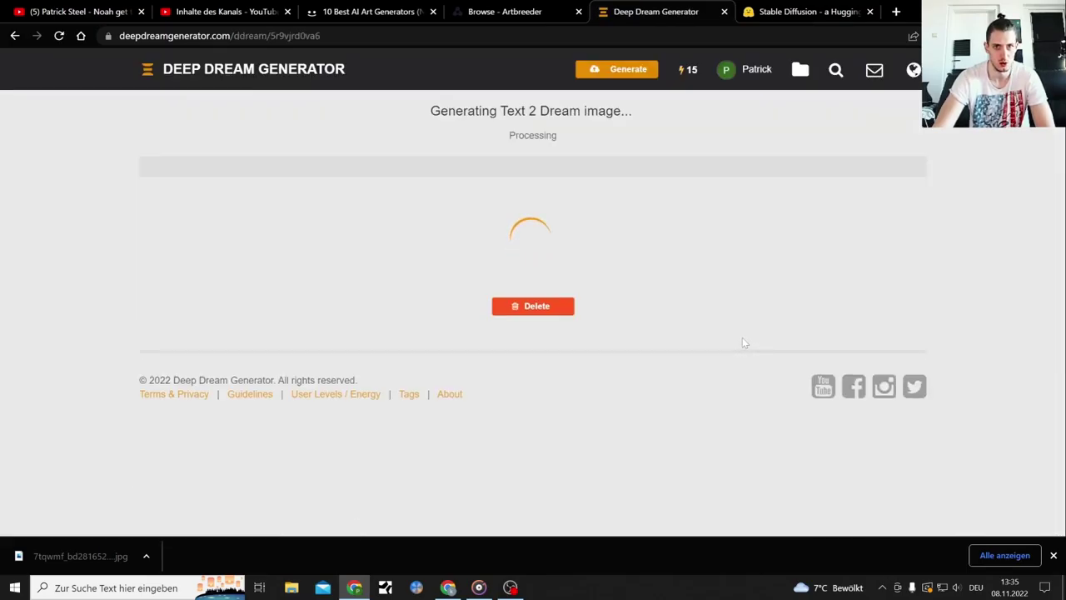
pyautogui.click(523, 14)
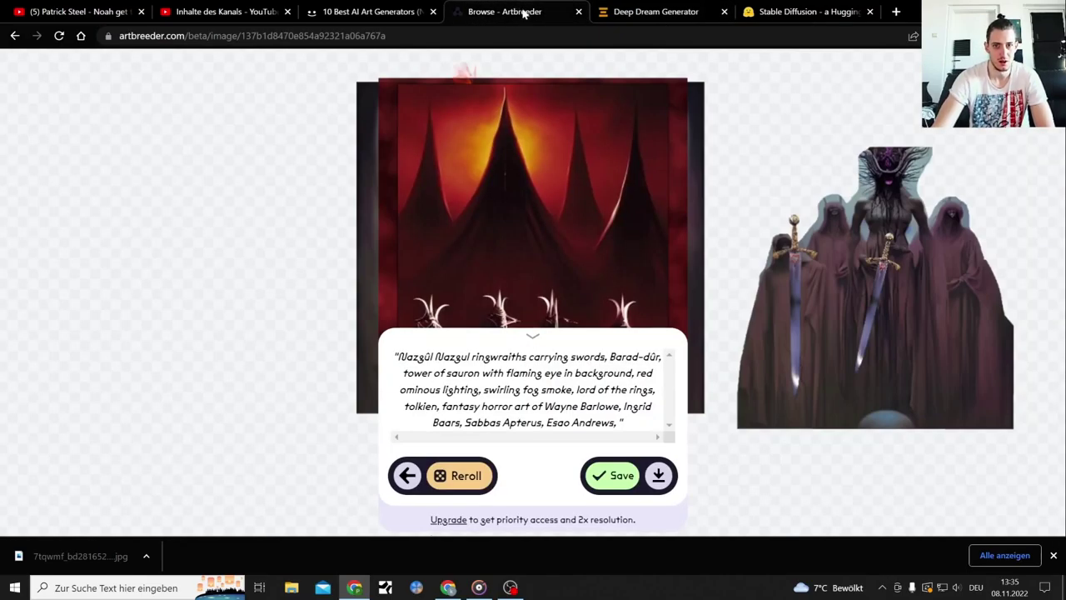
# - Save the Nazgûl render to the profile, close the export menu unused, and collapse the prompt panel
pyautogui.click(614, 475)
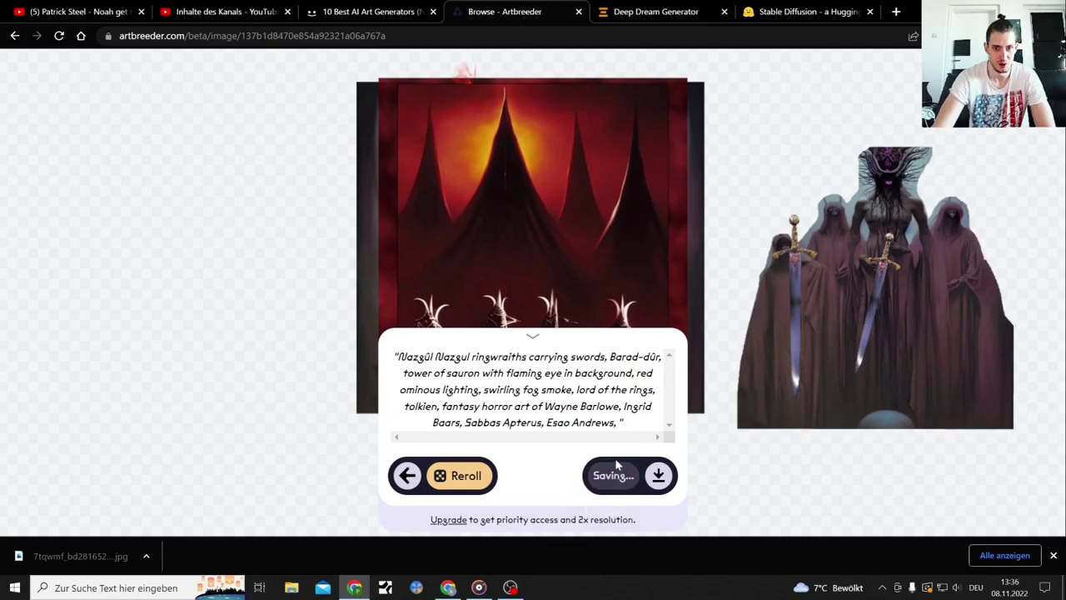
pyautogui.click(663, 479)
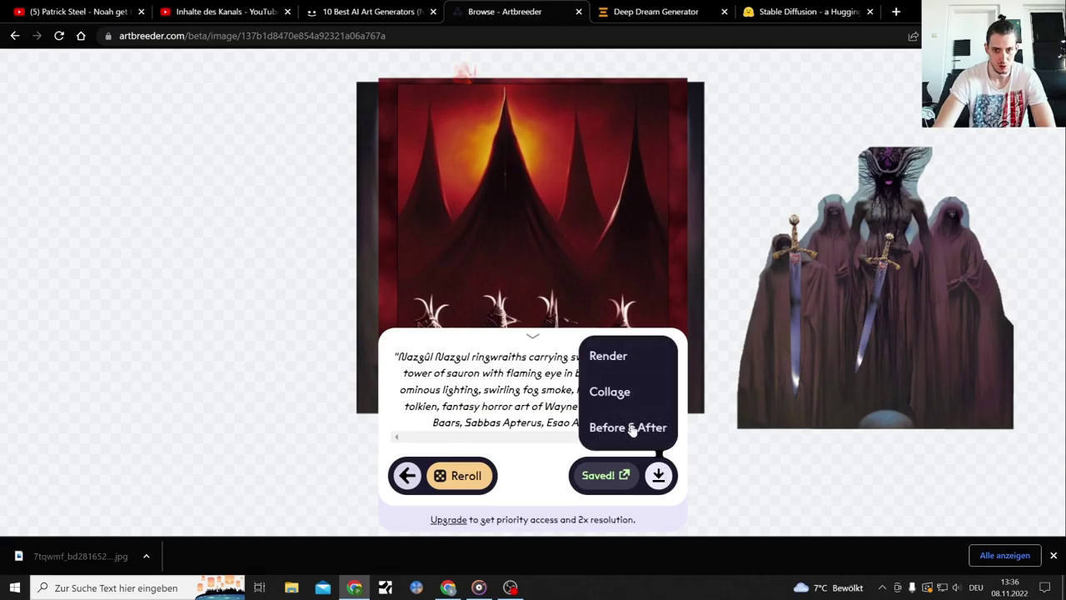
pyautogui.click(231, 413)
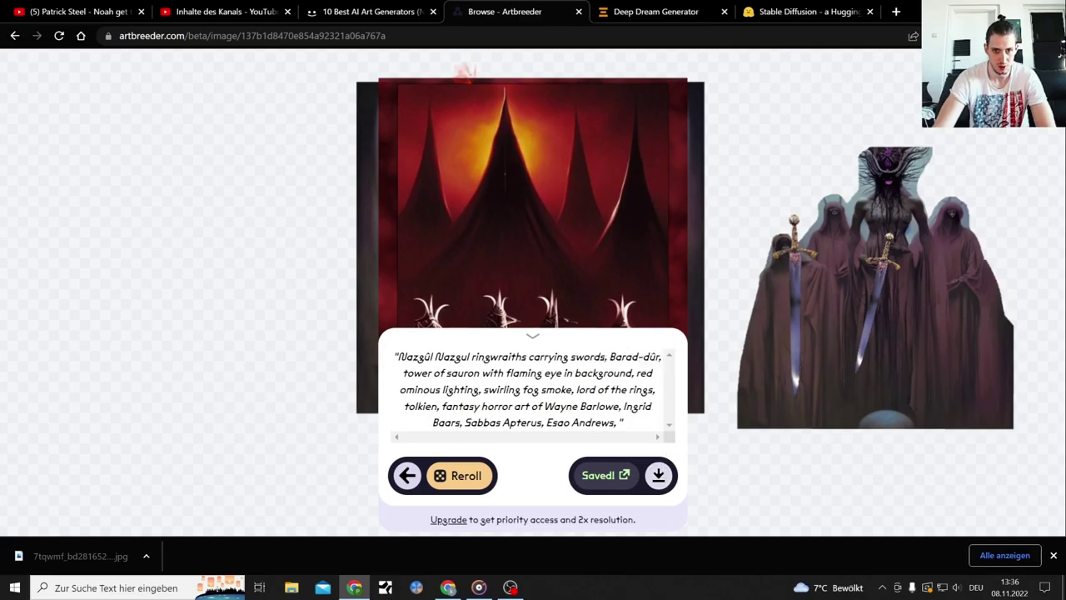
pyautogui.click(532, 337)
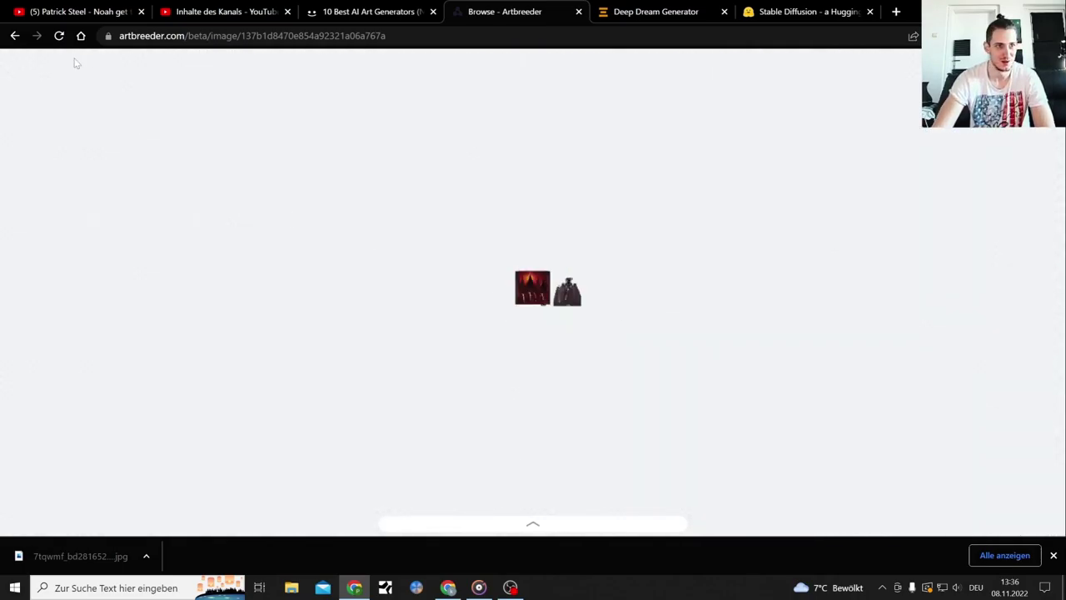
# - Go back to Browse and start a new characters creation from the splicer menu
pyautogui.click(16, 35)
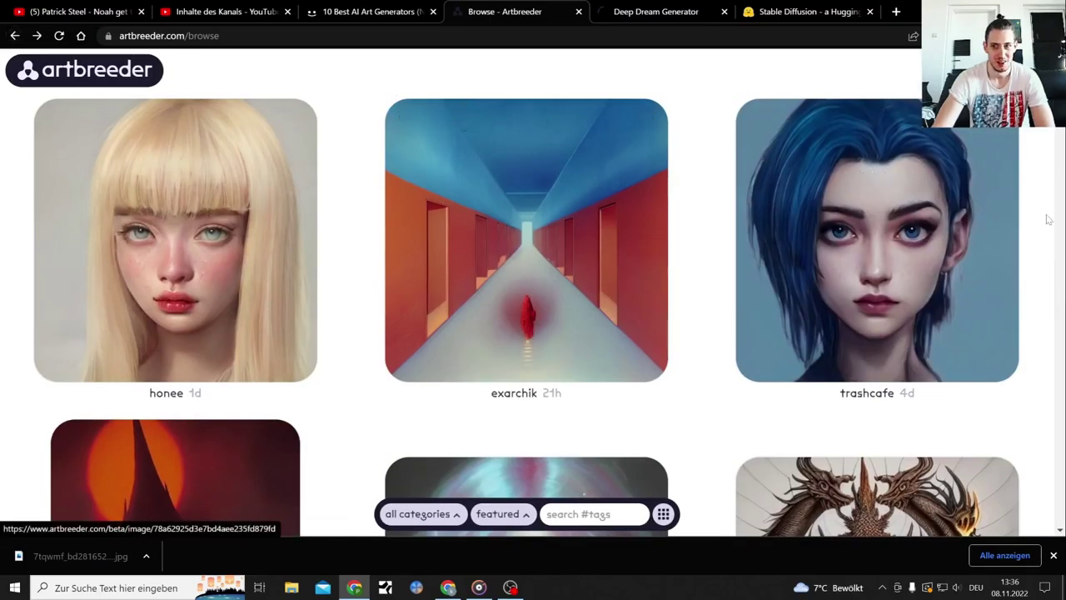
pyautogui.moveTo(927, 112)
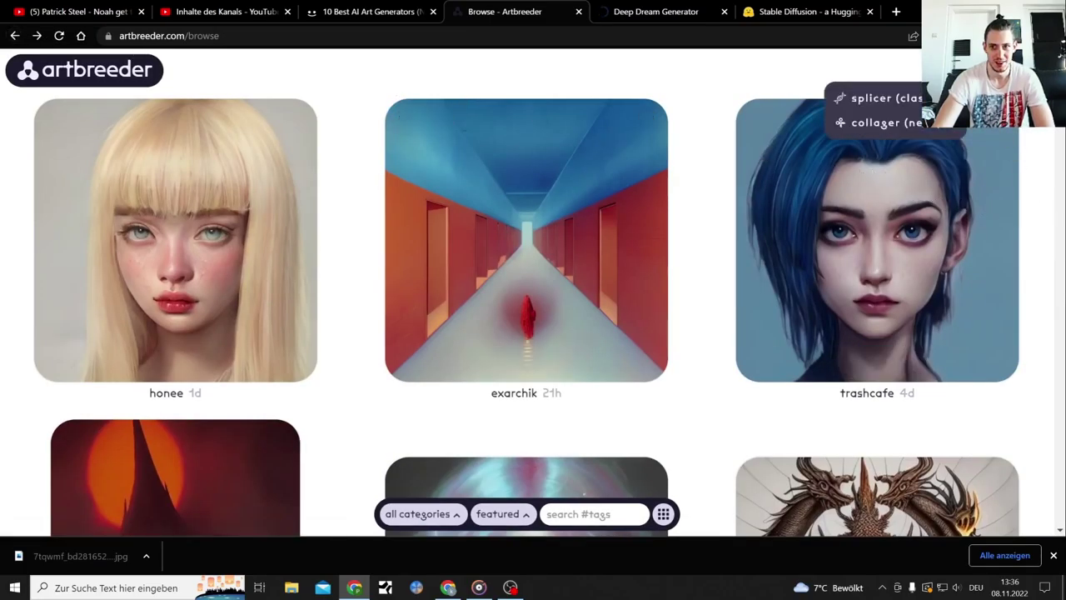
pyautogui.click(910, 100)
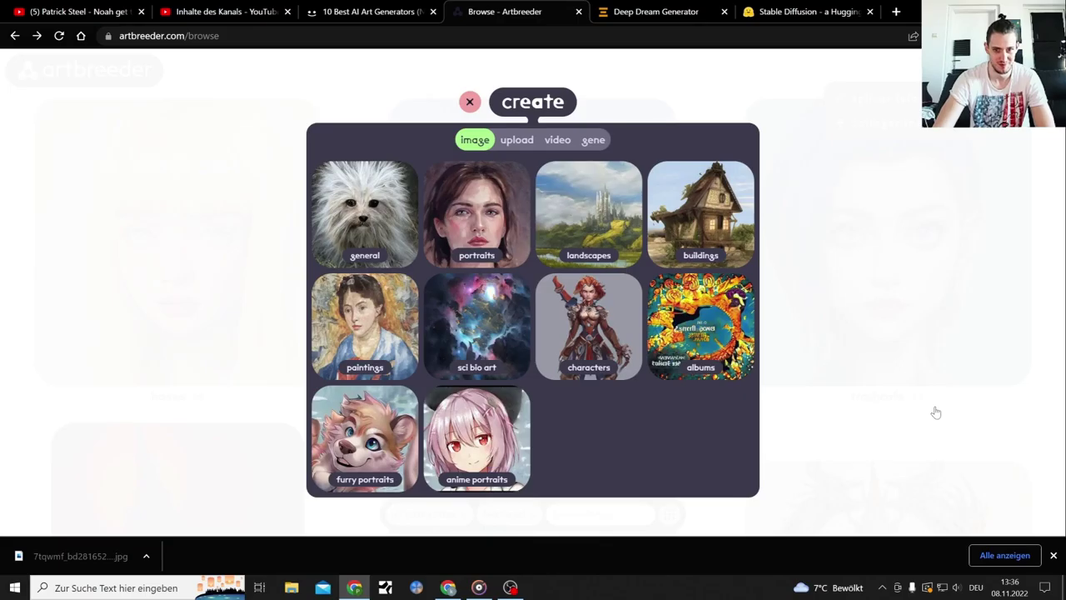
pyautogui.click(573, 345)
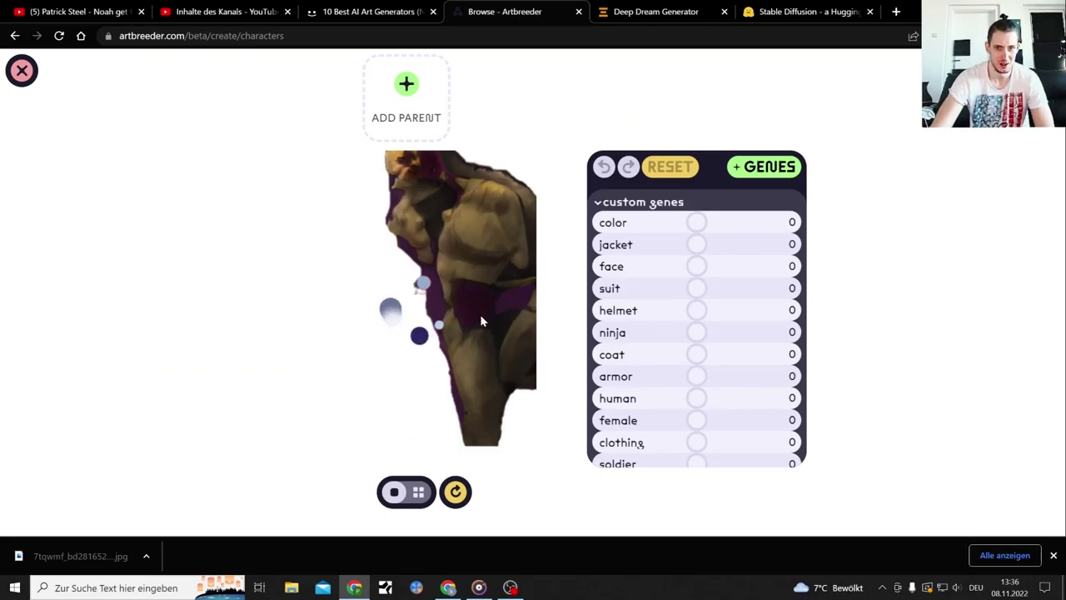
# - Pick the dark blue-black armoured creature from the trending images as the character's parent
pyautogui.click(400, 84)
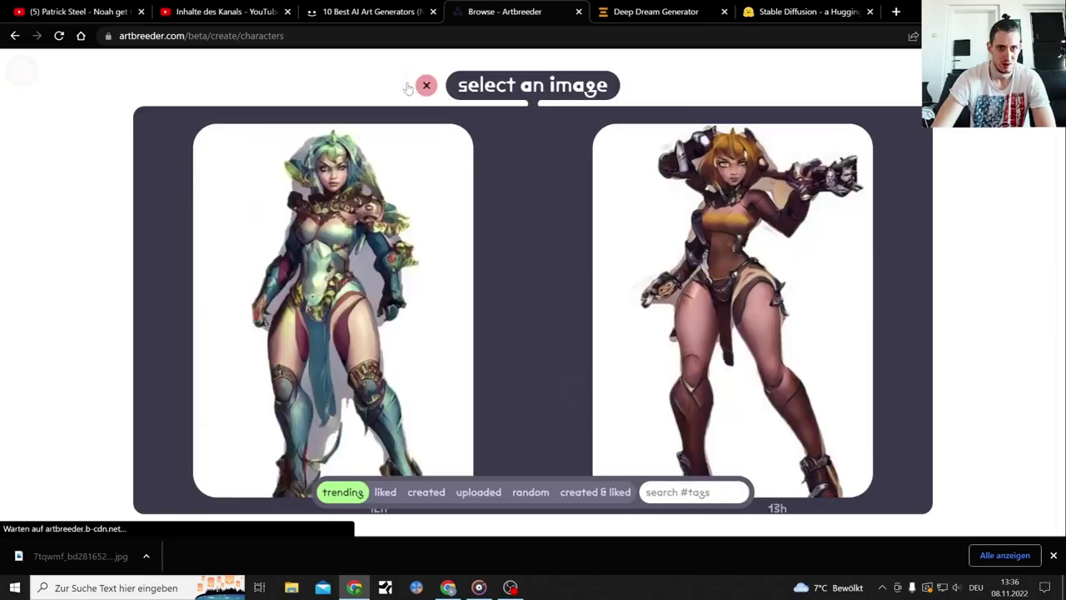
pyautogui.scroll(-10, 545, 237)
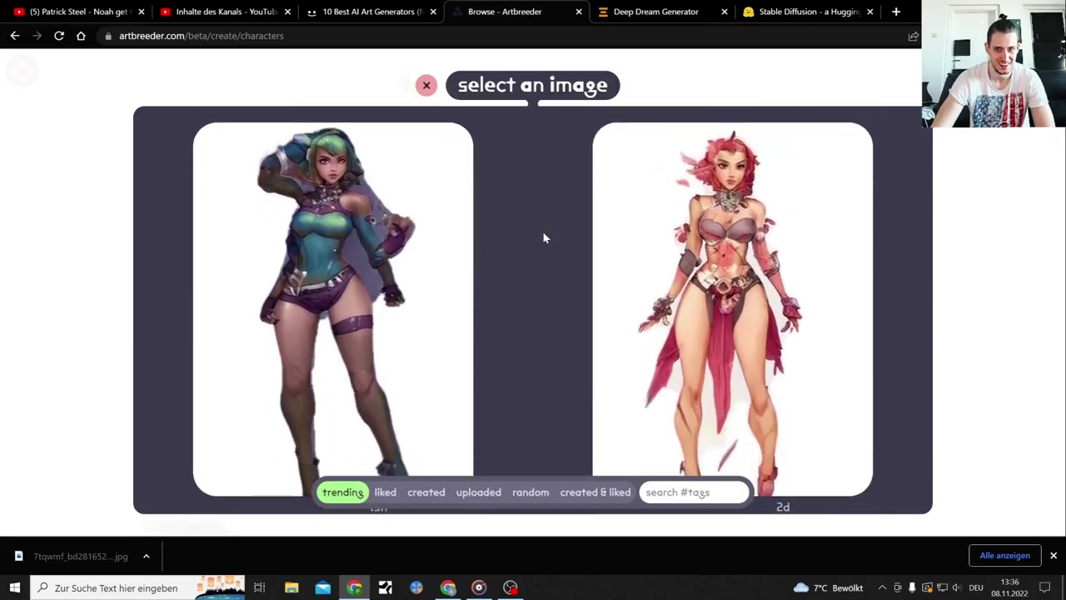
pyautogui.scroll(-15, 543, 230)
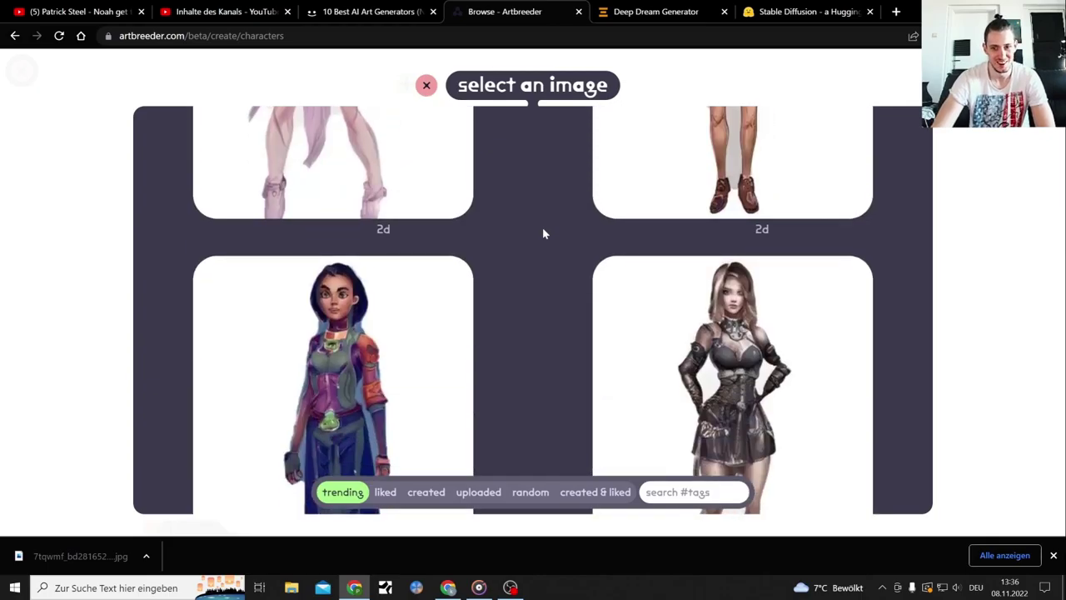
pyautogui.scroll(-5, 543, 232)
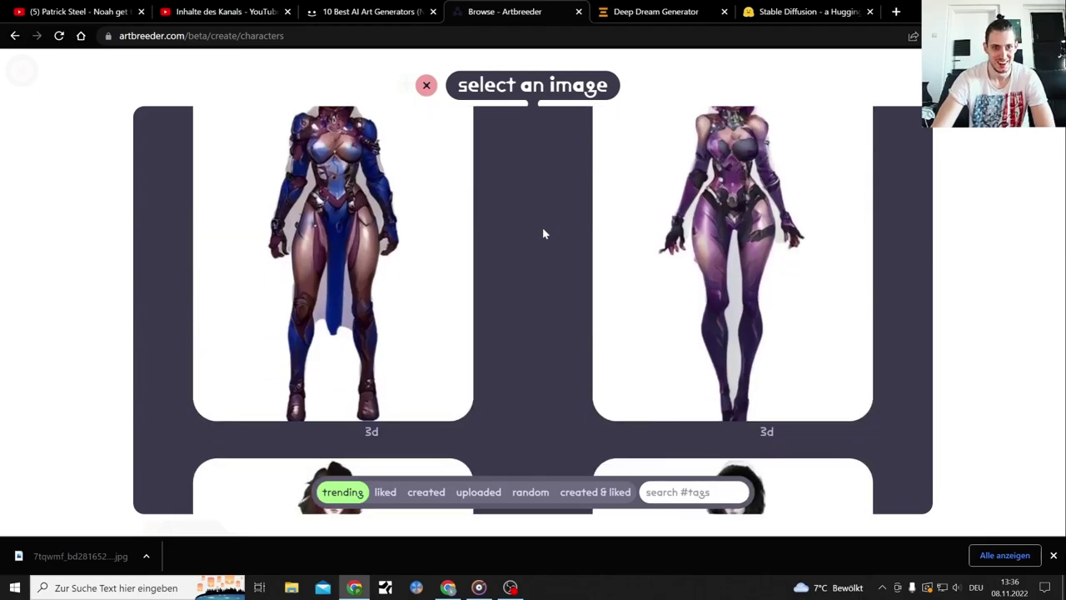
pyautogui.scroll(-5, 543, 231)
pyautogui.scroll(-5, 542, 233)
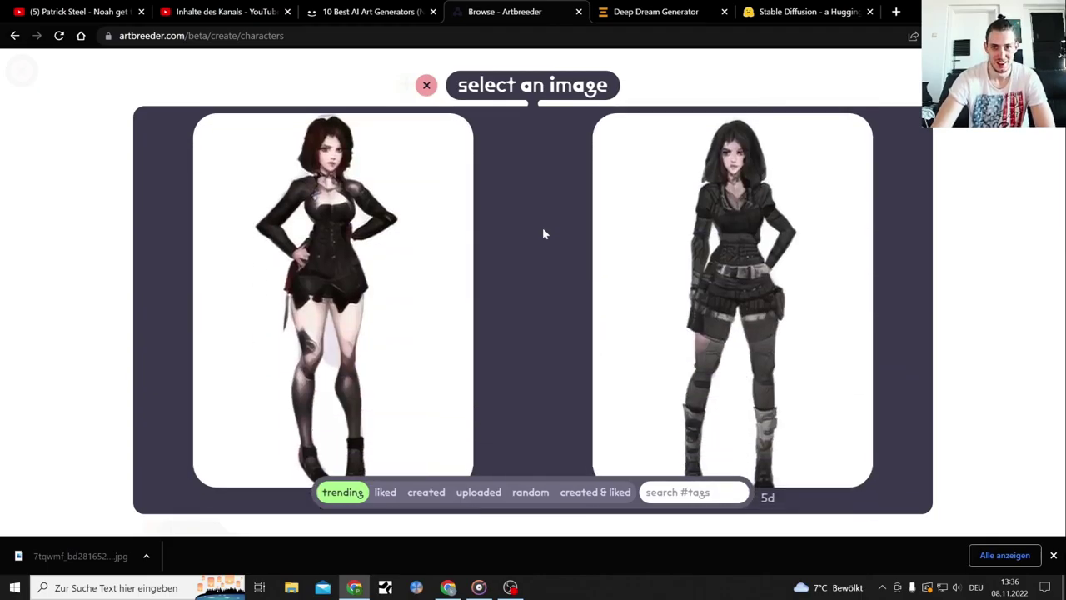
pyautogui.scroll(-10, 542, 233)
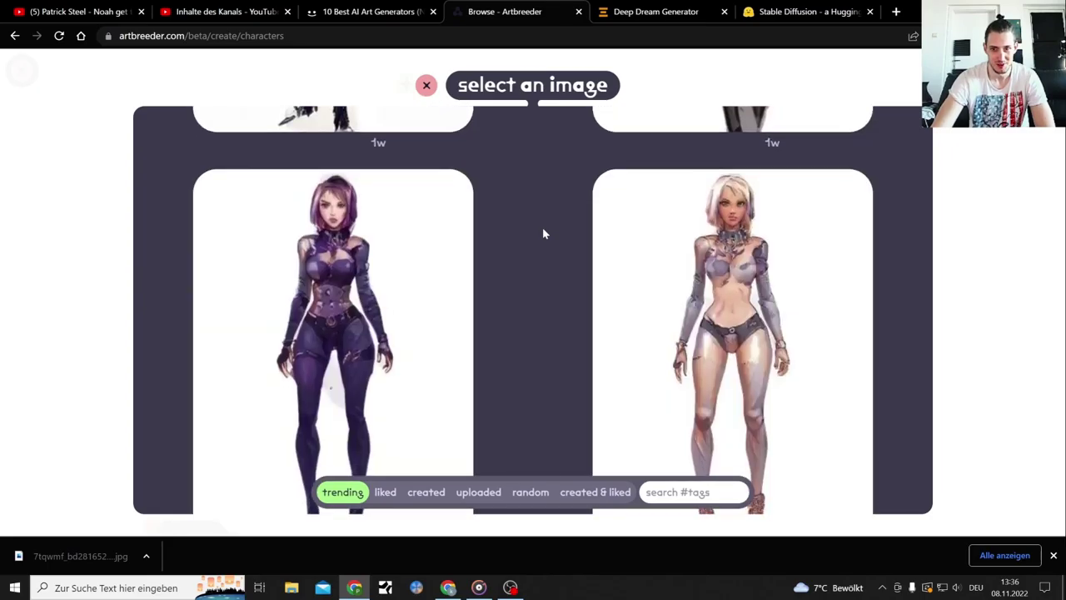
pyautogui.scroll(-5, 543, 233)
pyautogui.scroll(-4, 542, 233)
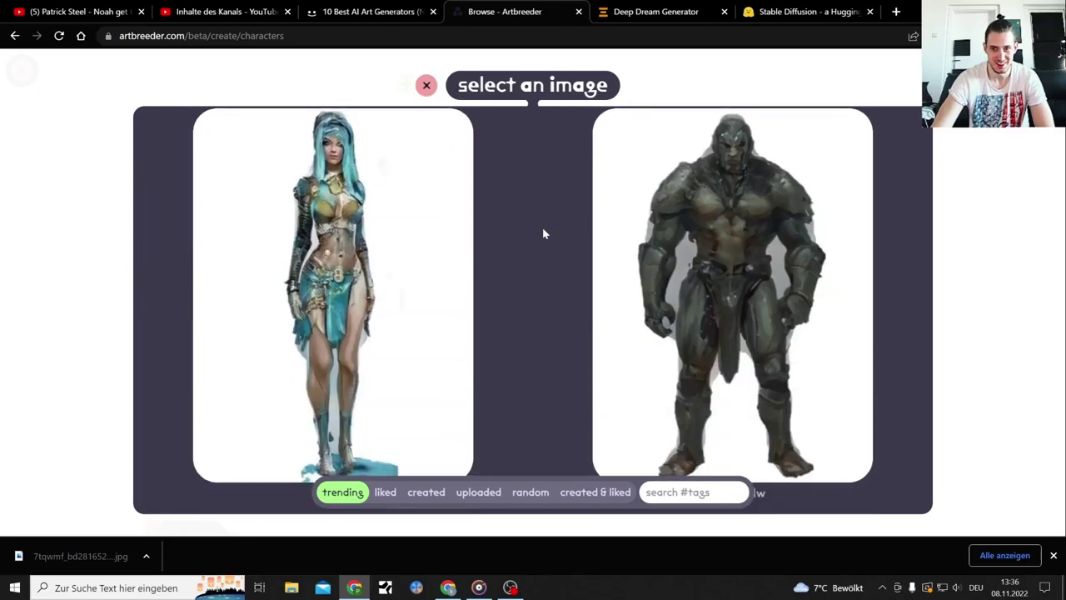
pyautogui.scroll(-4, 543, 233)
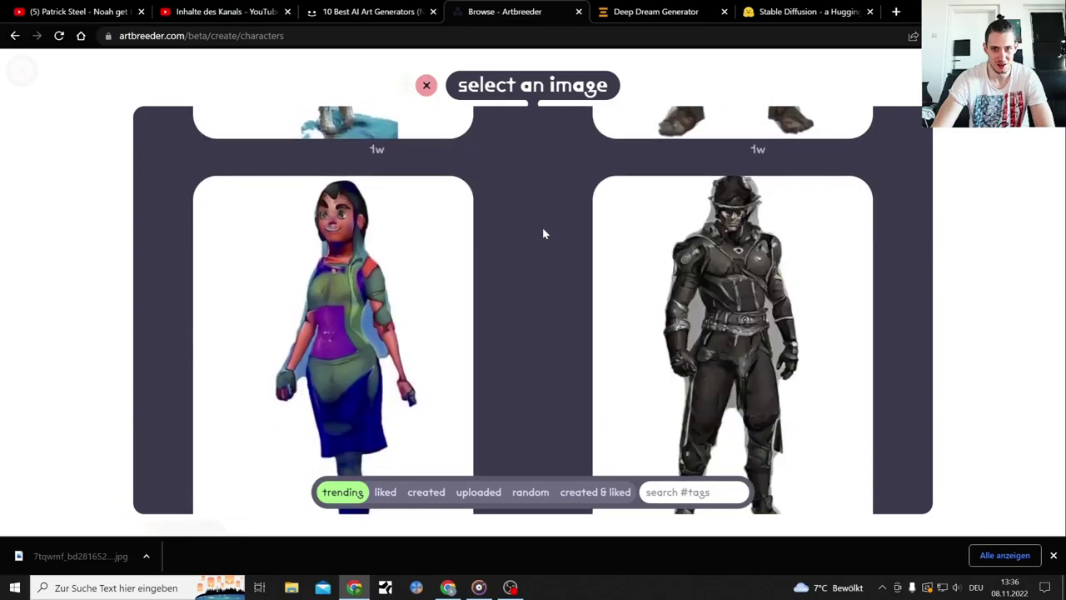
pyautogui.scroll(-10, 542, 233)
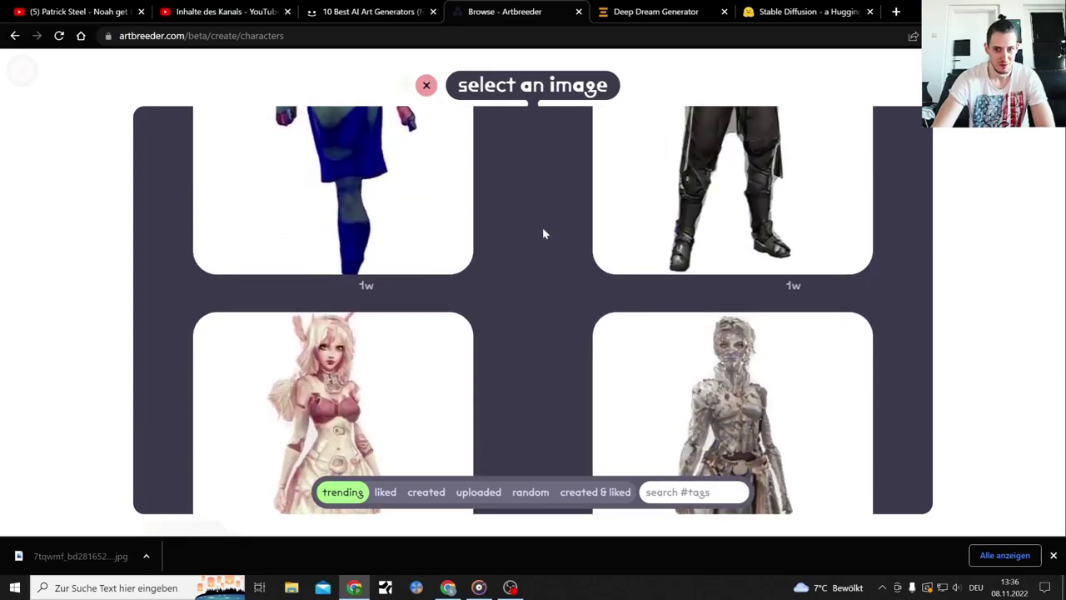
pyautogui.scroll(-5, 543, 233)
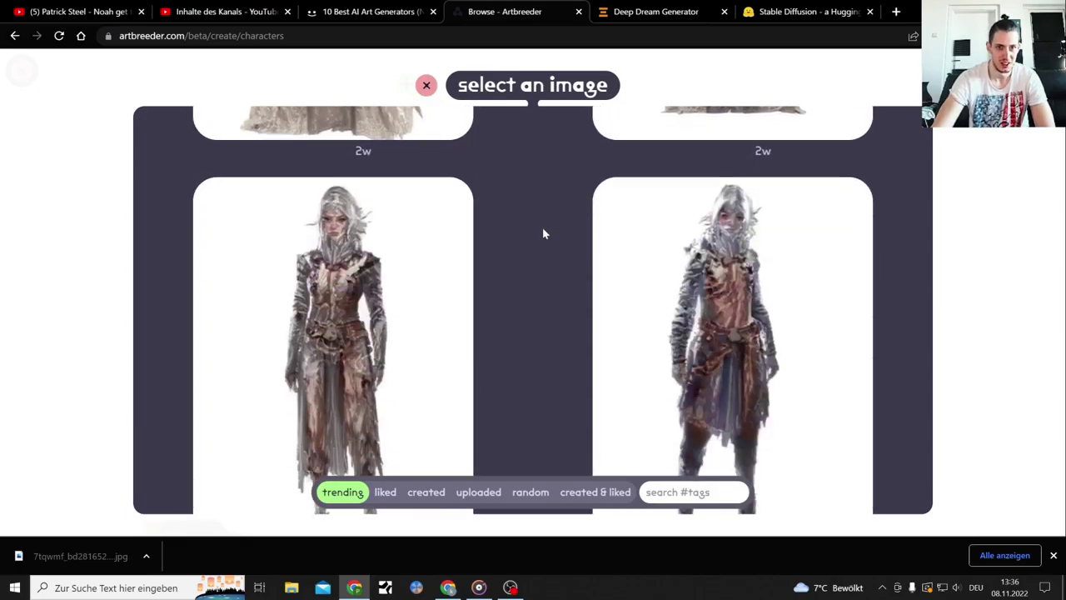
pyautogui.scroll(-15, 542, 233)
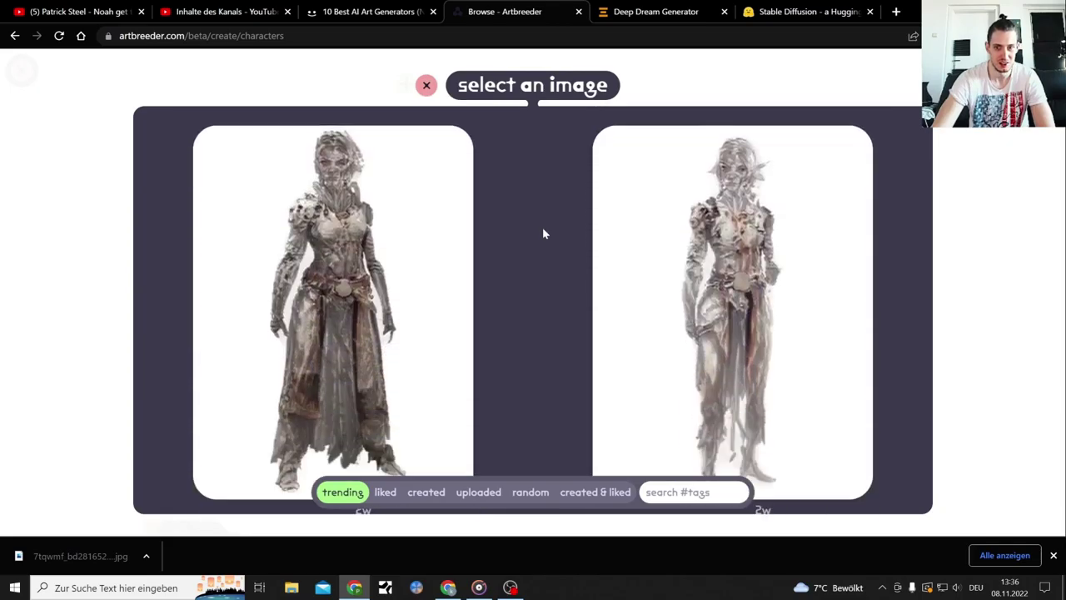
pyautogui.scroll(-10, 542, 234)
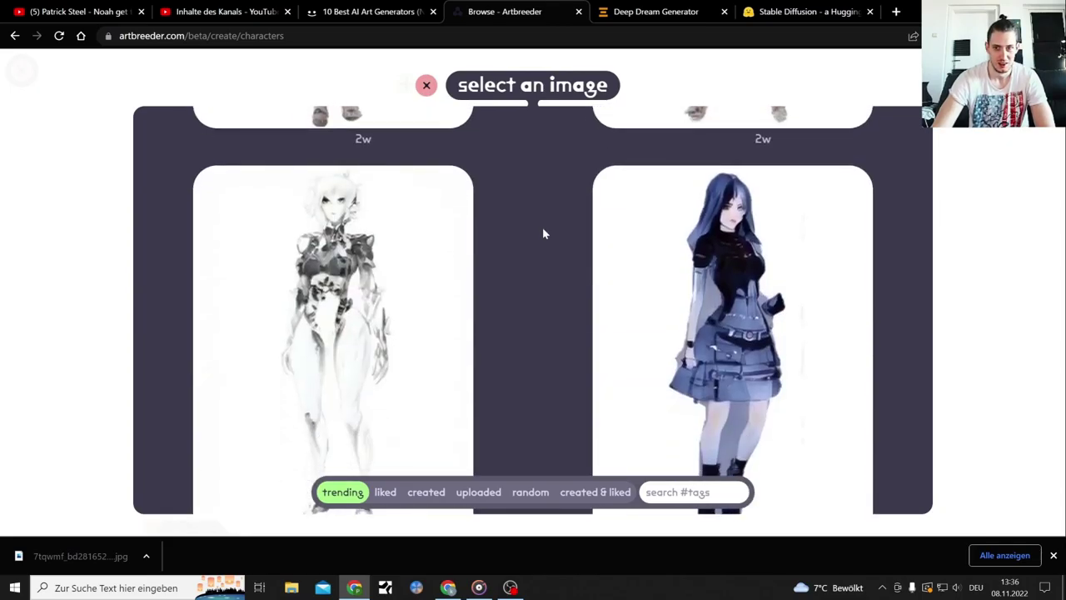
pyautogui.scroll(-8, 542, 234)
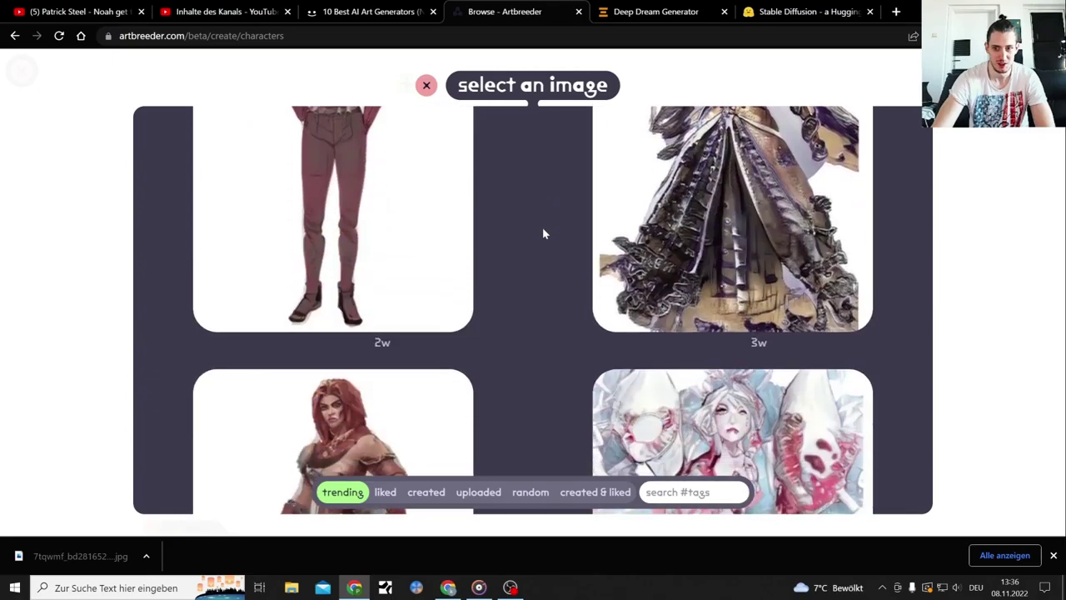
pyautogui.scroll(-10, 543, 233)
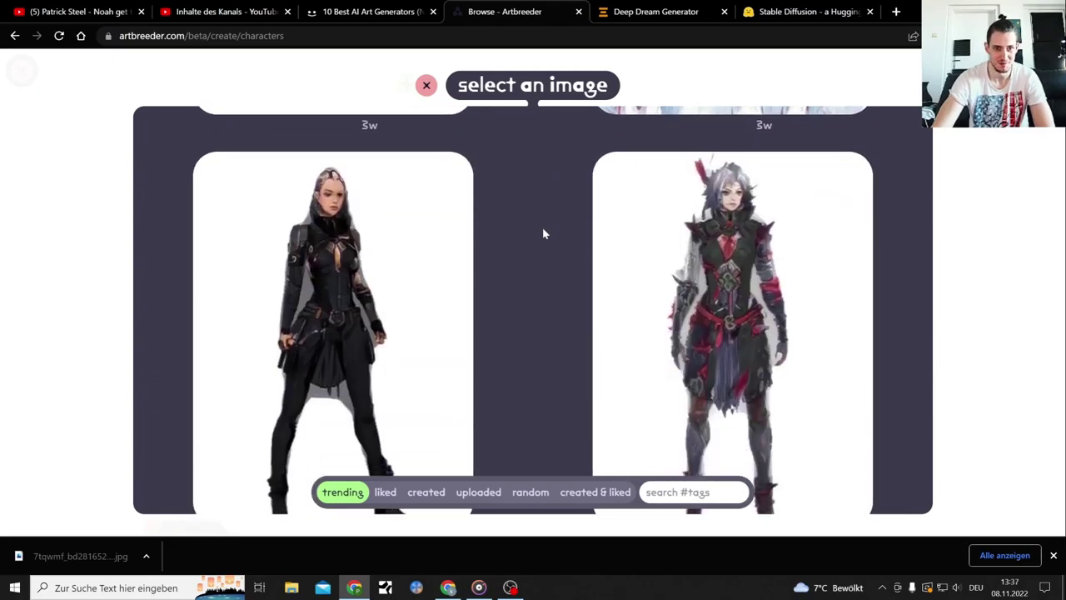
pyautogui.scroll(-5, 542, 234)
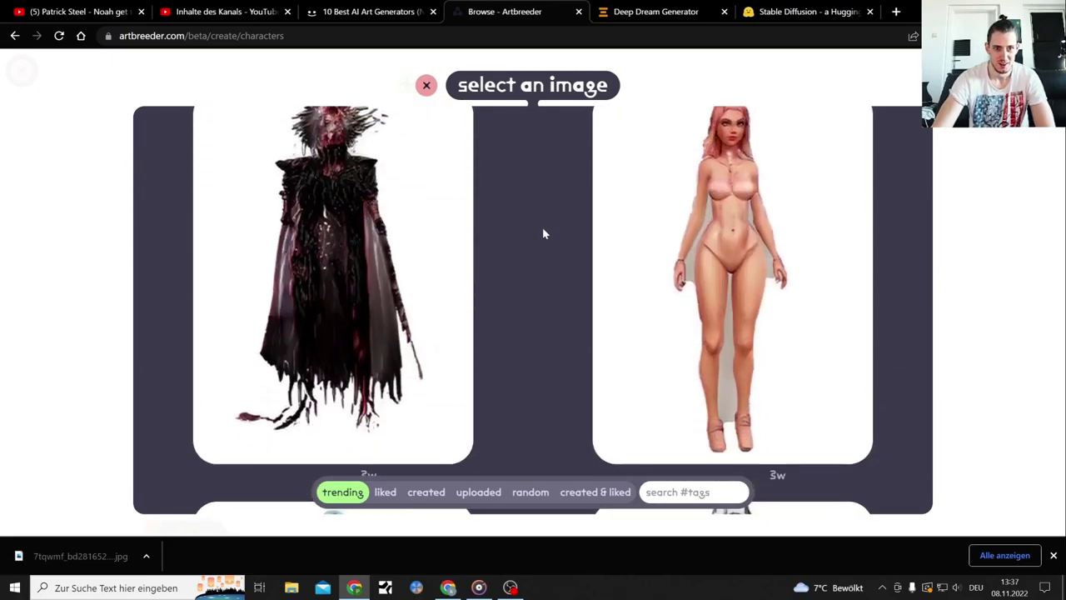
pyautogui.scroll(-5, 542, 233)
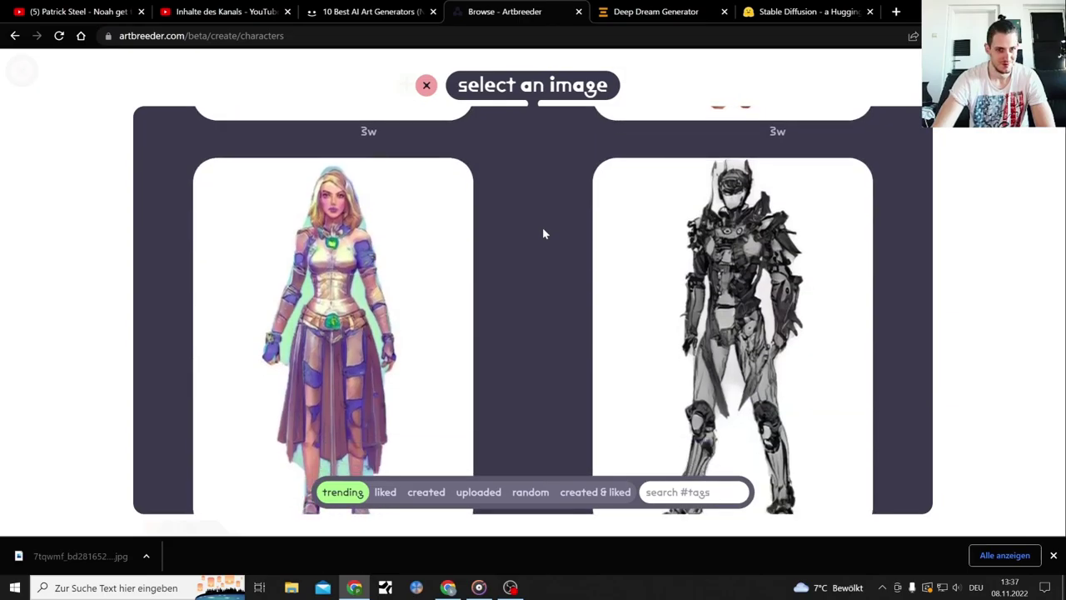
pyautogui.scroll(-5, 542, 233)
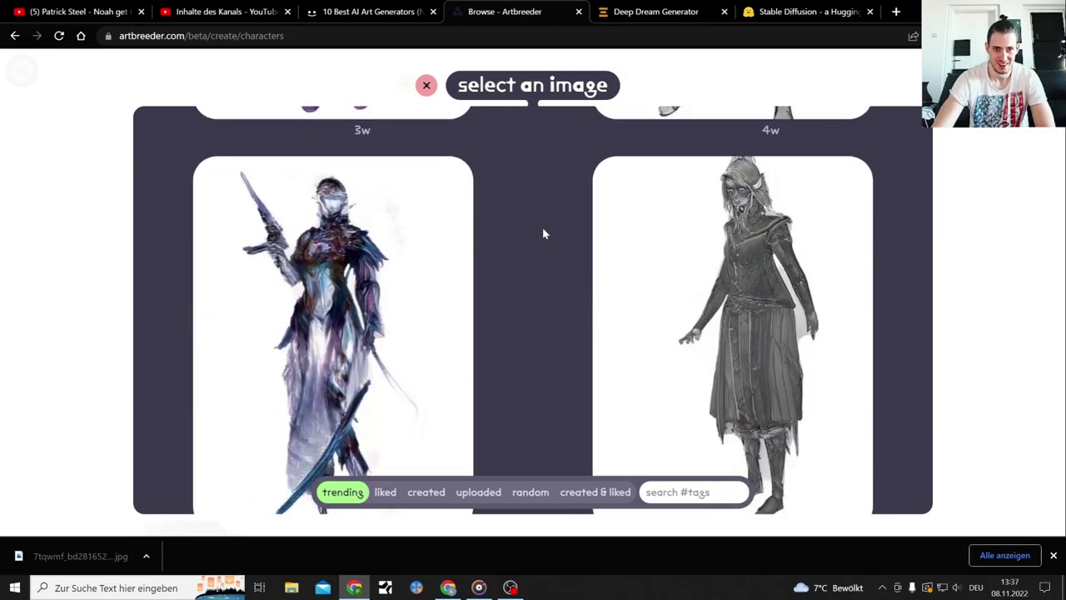
pyautogui.scroll(-5, 542, 233)
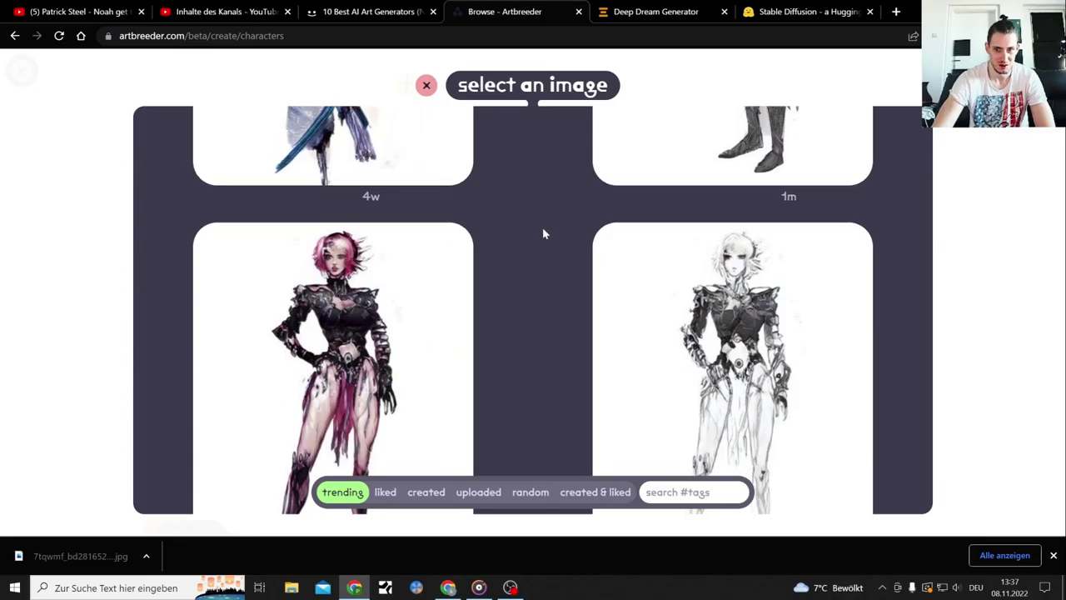
pyautogui.scroll(-3, 542, 234)
pyautogui.scroll(-5, 543, 234)
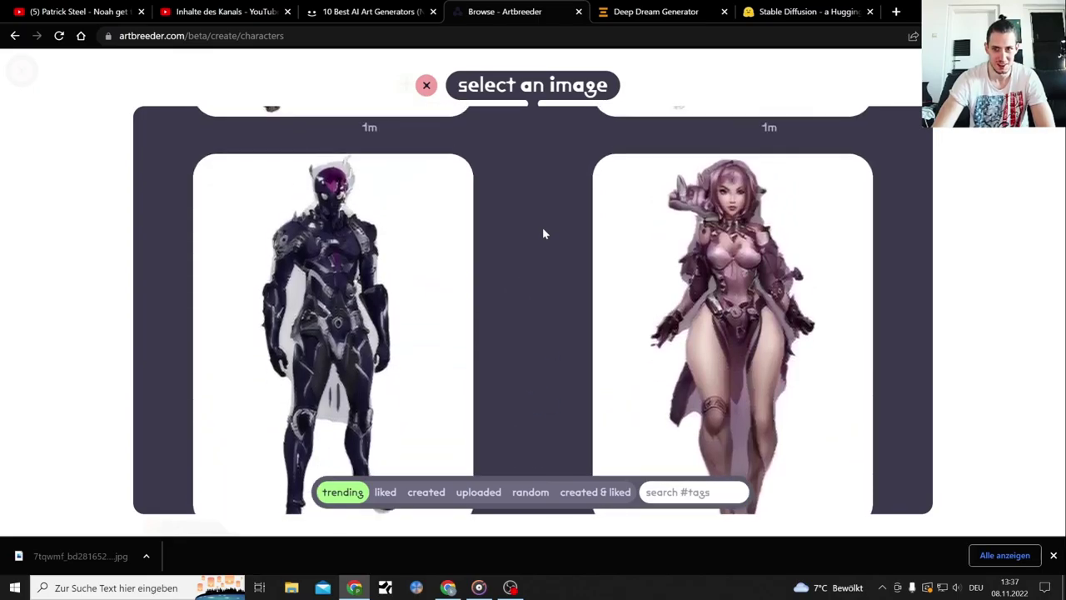
pyautogui.scroll(-5, 542, 233)
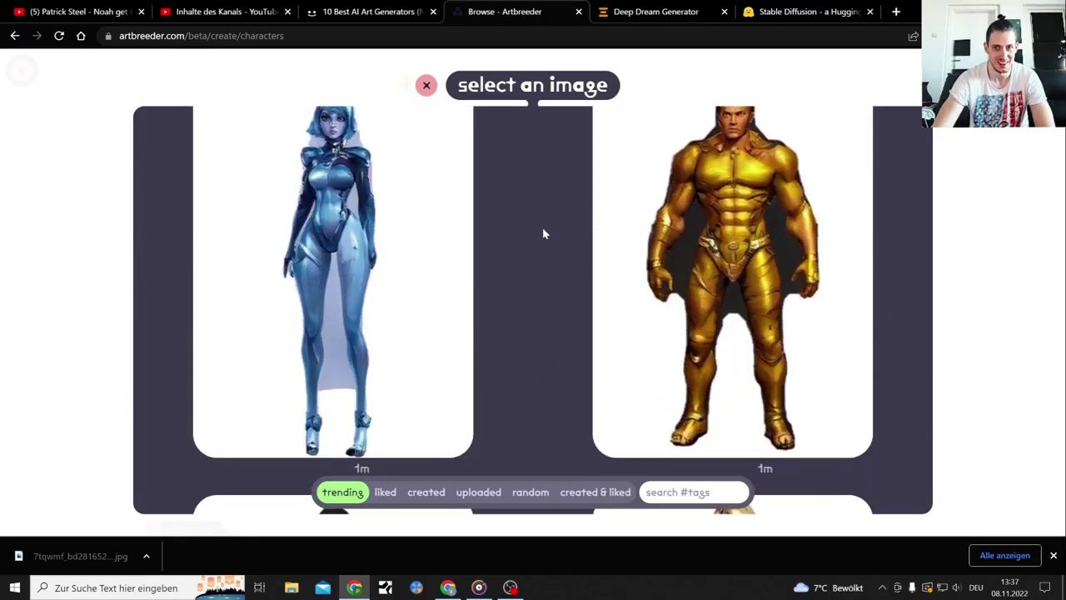
pyautogui.scroll(-5, 542, 233)
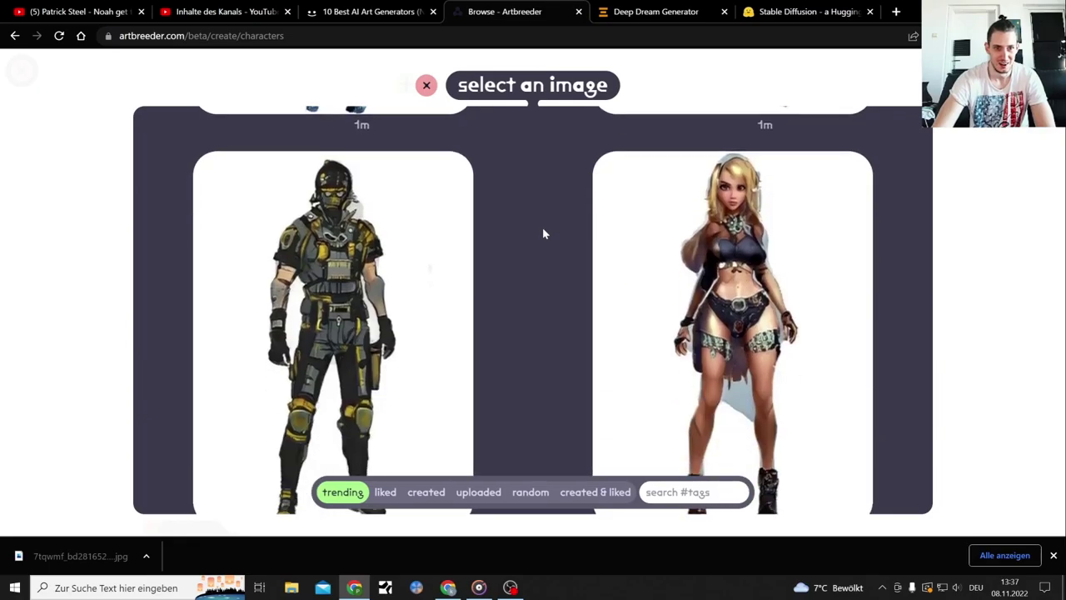
pyautogui.scroll(-2, 542, 233)
pyautogui.scroll(-5, 542, 234)
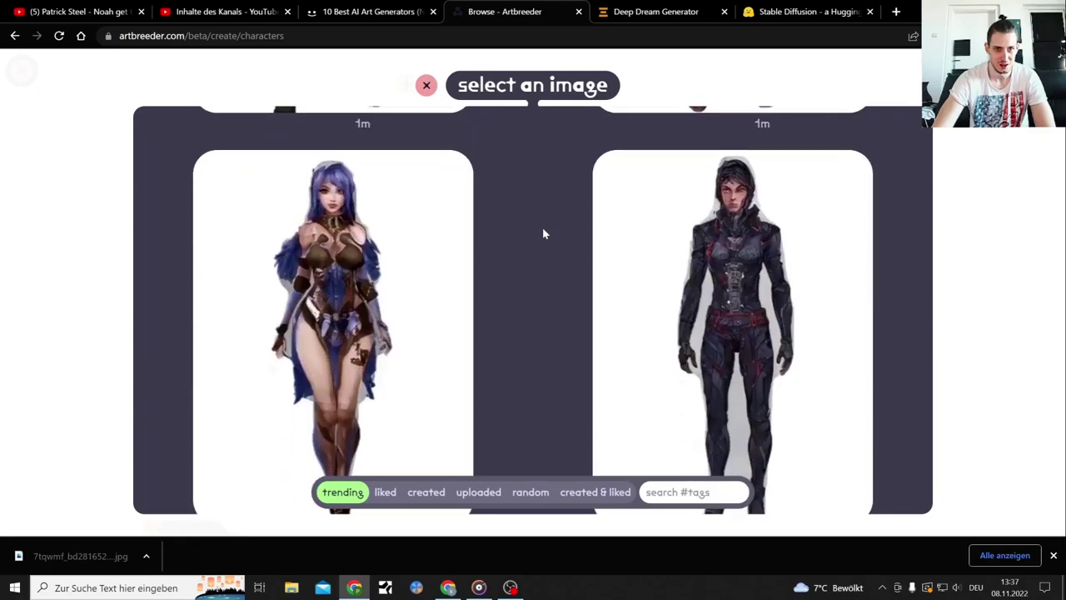
pyautogui.scroll(-5, 542, 233)
pyautogui.scroll(-5, 542, 234)
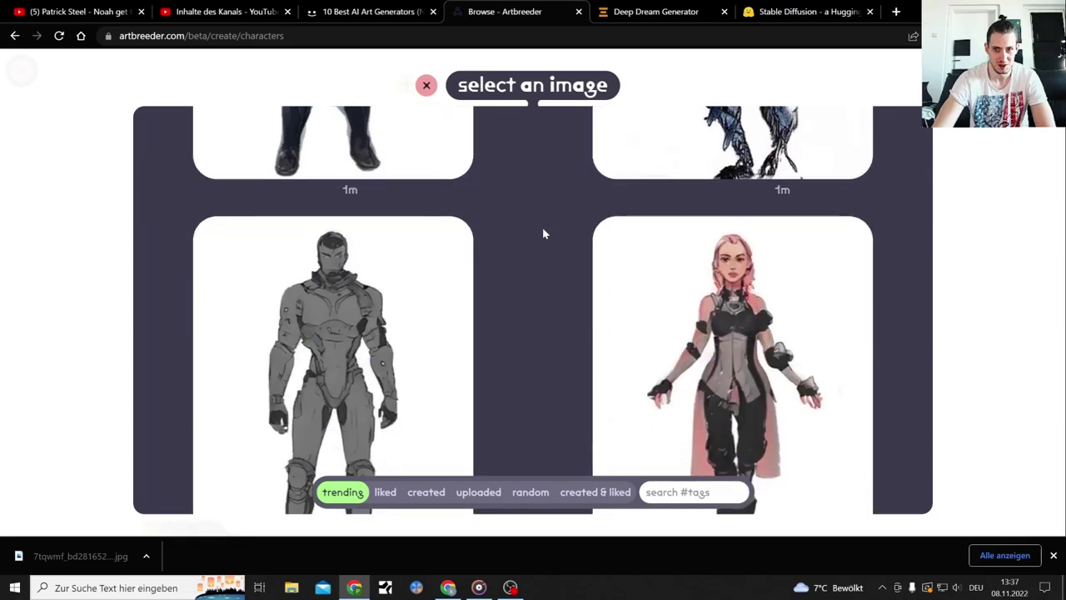
pyautogui.scroll(5, 543, 233)
pyautogui.click(733, 333)
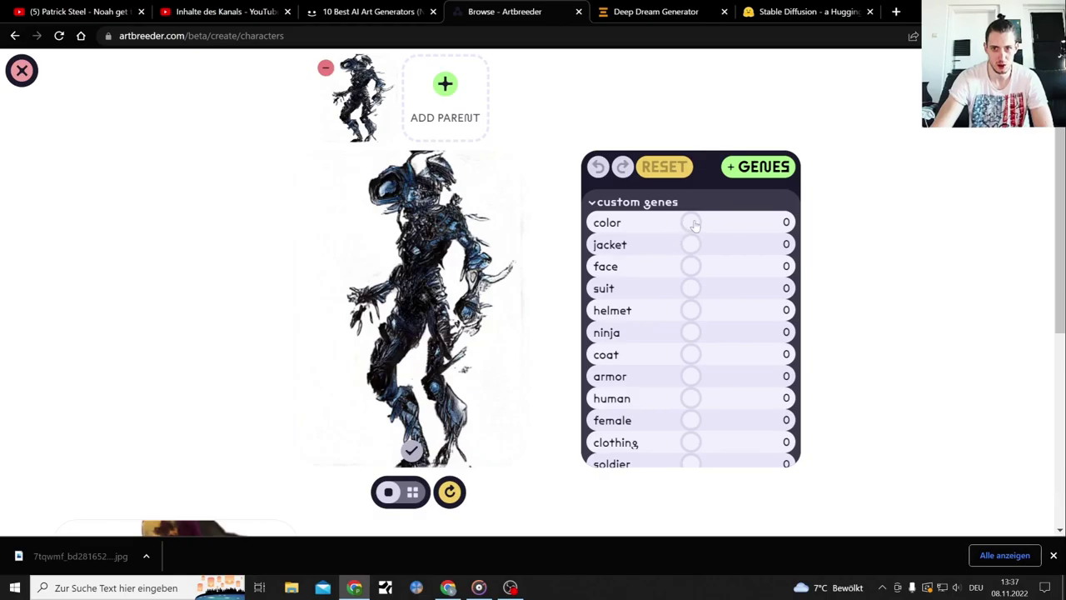
# - Set the color gene to -39 and the jacket gene to 56
pyautogui.moveTo(694, 222); pyautogui.dragTo(655, 223)
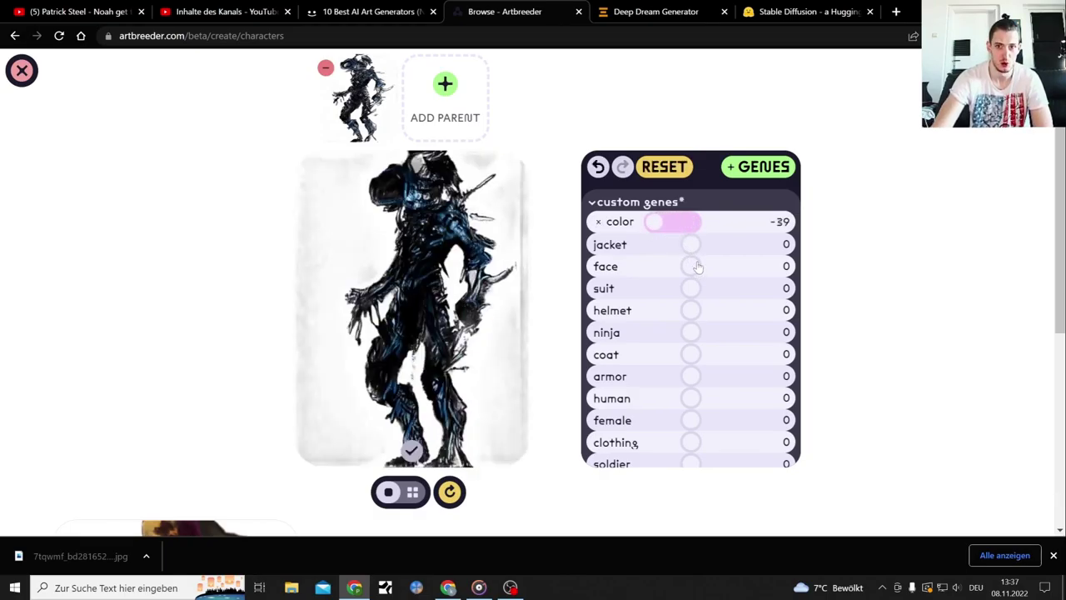
pyautogui.moveTo(693, 251); pyautogui.dragTo(743, 252)
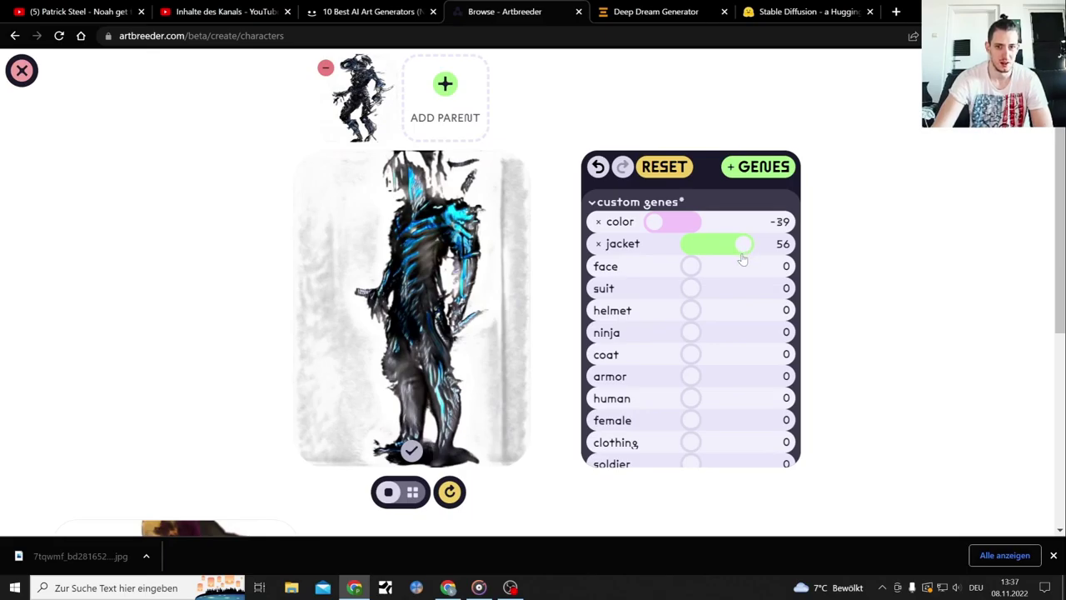
# - Set the creature's saturation gene to -17
pyautogui.scroll(-2, 693, 292)
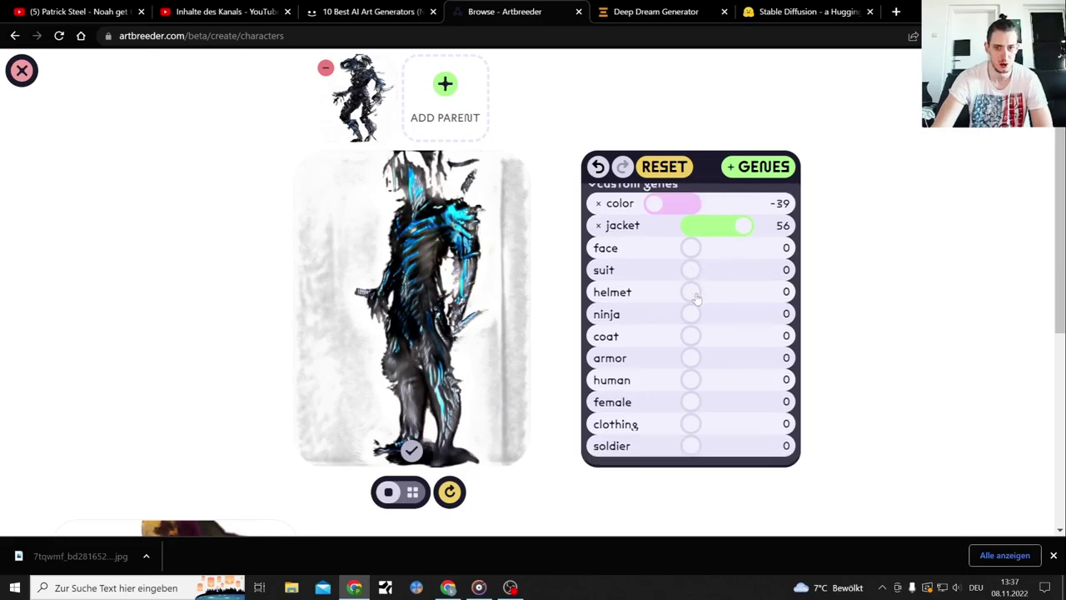
pyautogui.scroll(1, 697, 294)
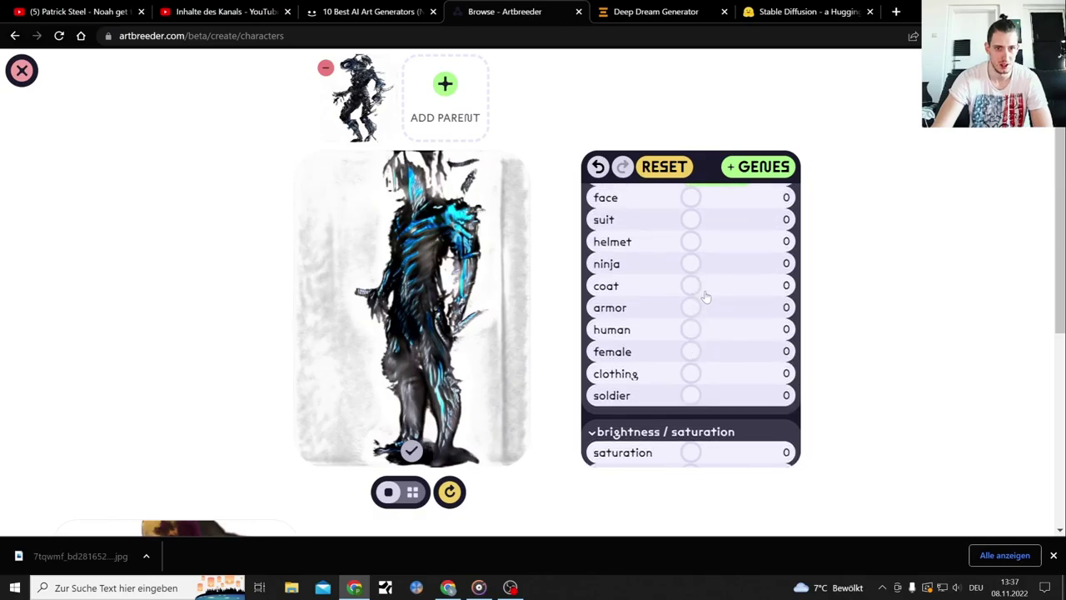
pyautogui.scroll(-2, 705, 295)
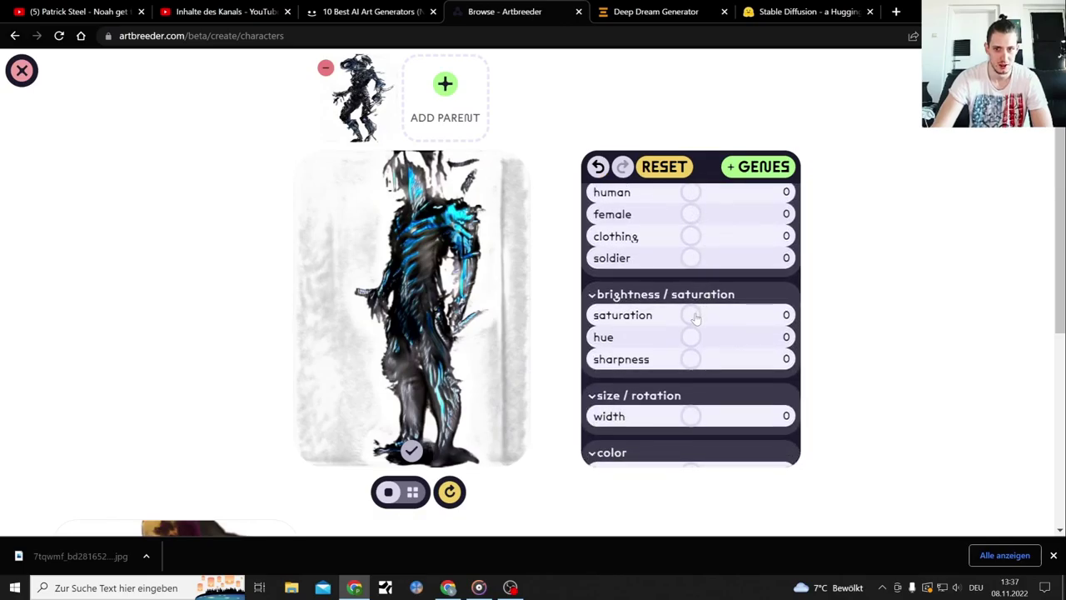
pyautogui.moveTo(691, 316); pyautogui.dragTo(725, 321)
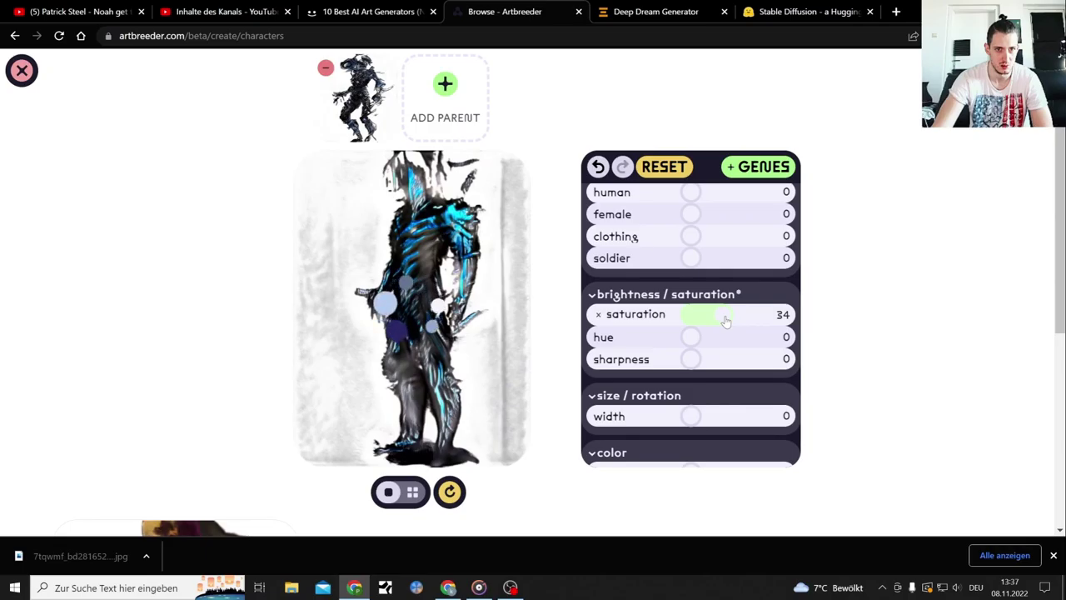
pyautogui.moveTo(725, 322); pyautogui.dragTo(767, 316)
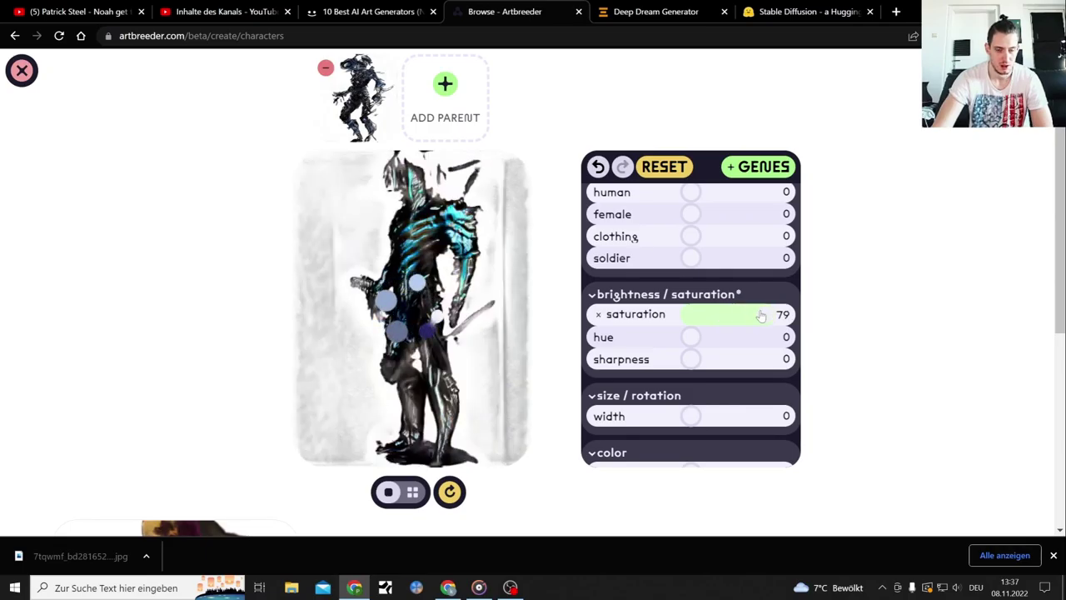
pyautogui.click(659, 316)
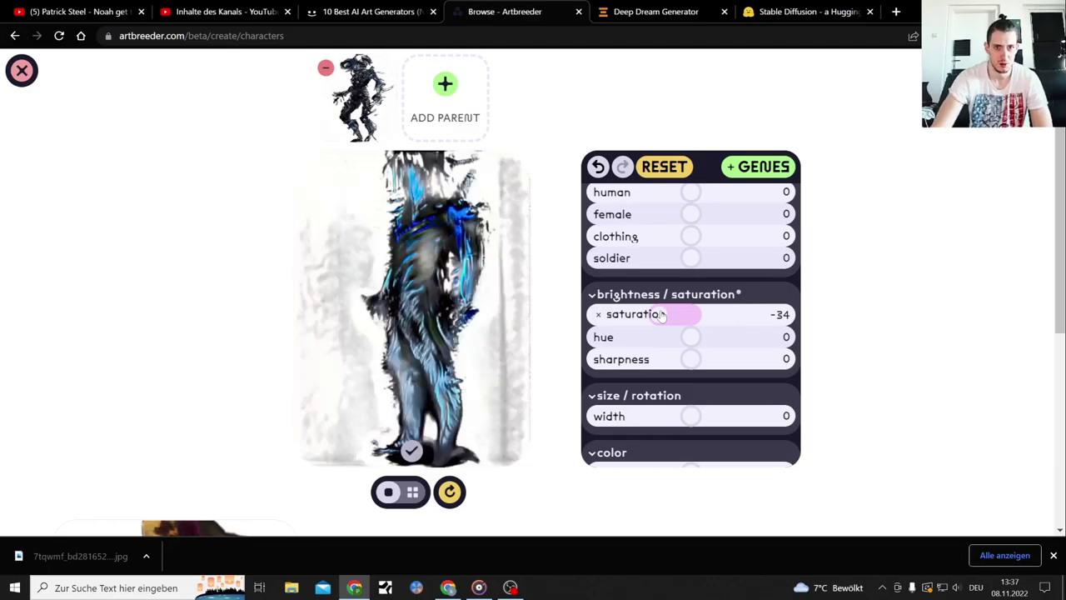
pyautogui.moveTo(659, 316); pyautogui.dragTo(675, 318)
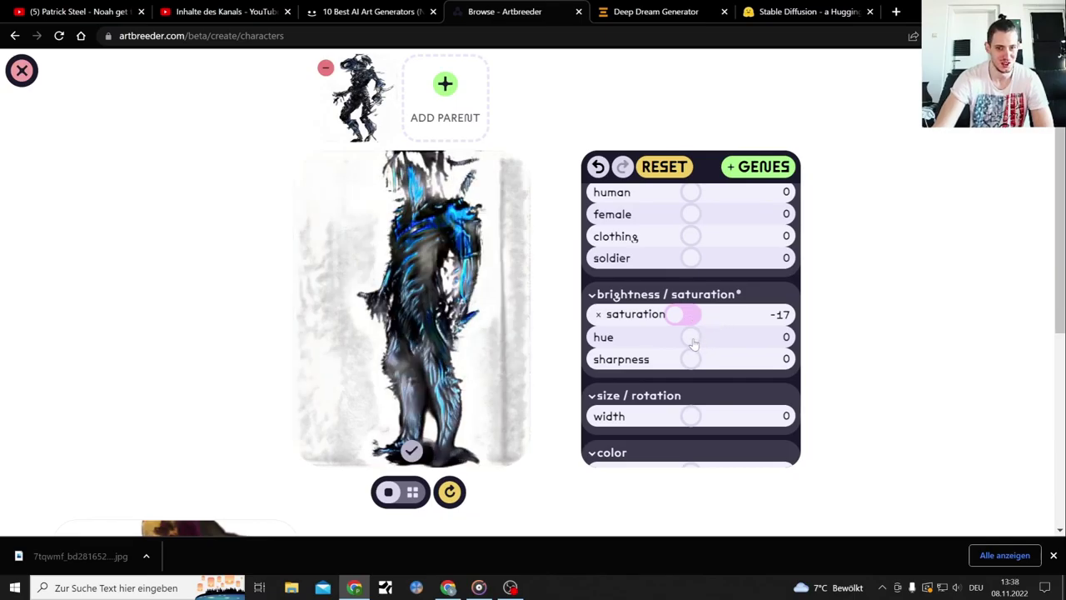
# - Shift the hue gene to 65 and settle sharpness at -12
pyautogui.moveTo(693, 340); pyautogui.dragTo(730, 337)
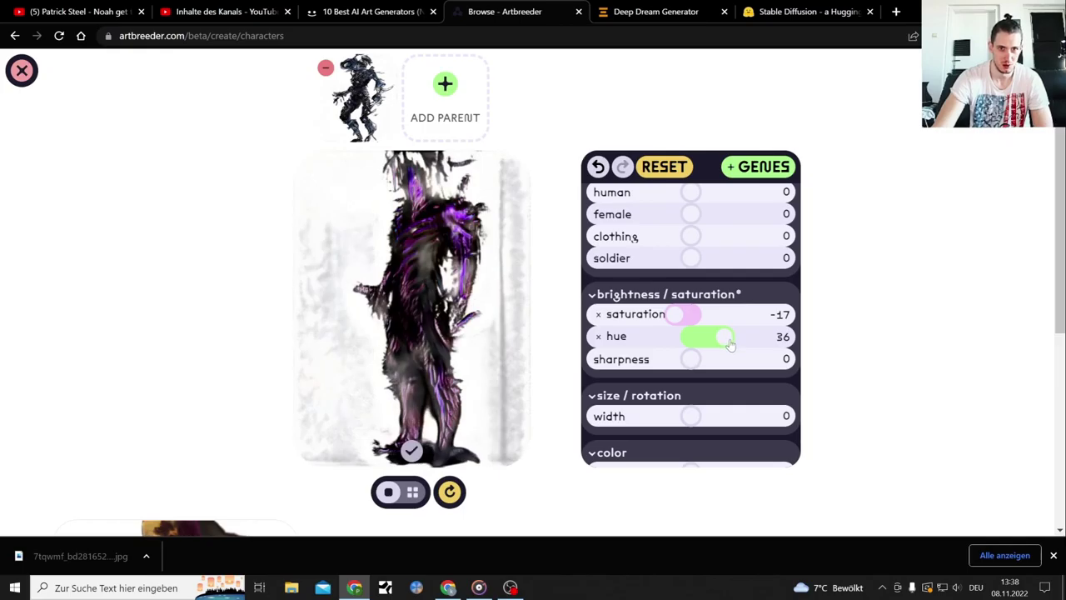
pyautogui.moveTo(731, 343); pyautogui.dragTo(753, 344)
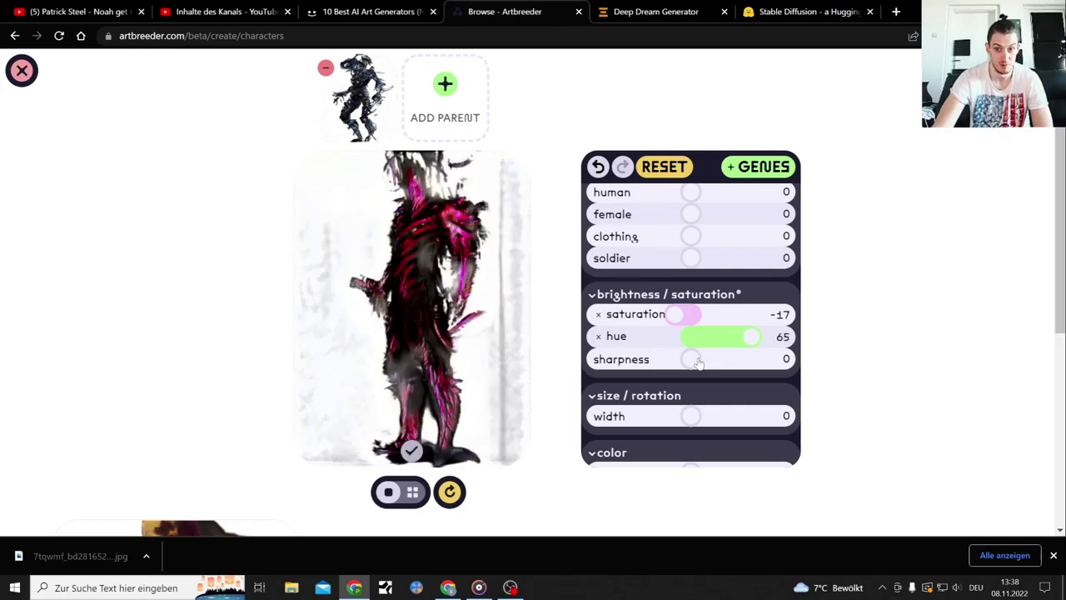
pyautogui.moveTo(693, 359); pyautogui.dragTo(764, 365)
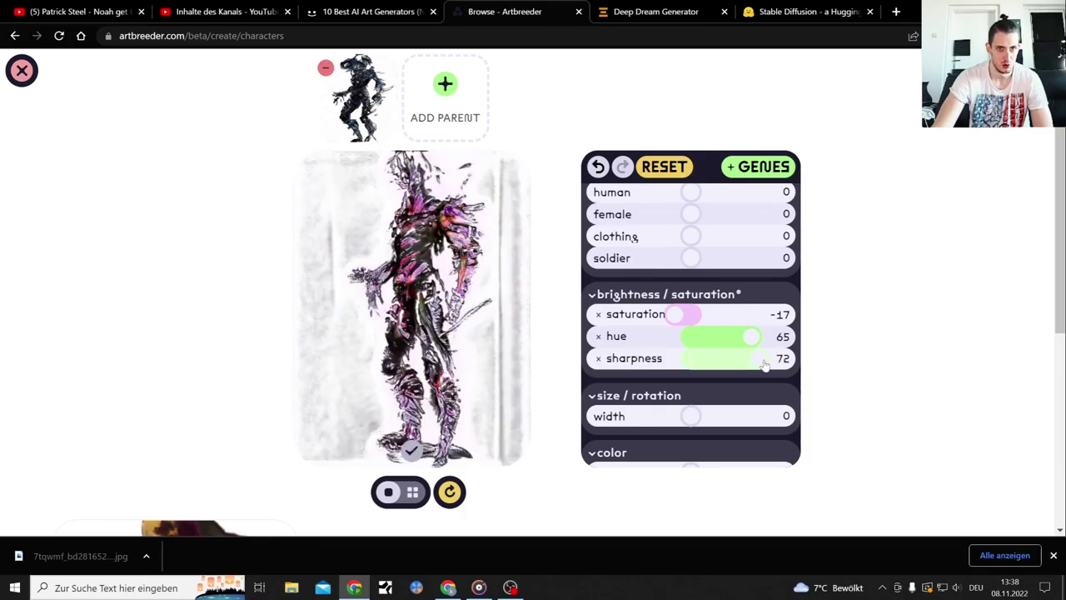
pyautogui.moveTo(765, 364); pyautogui.dragTo(778, 363)
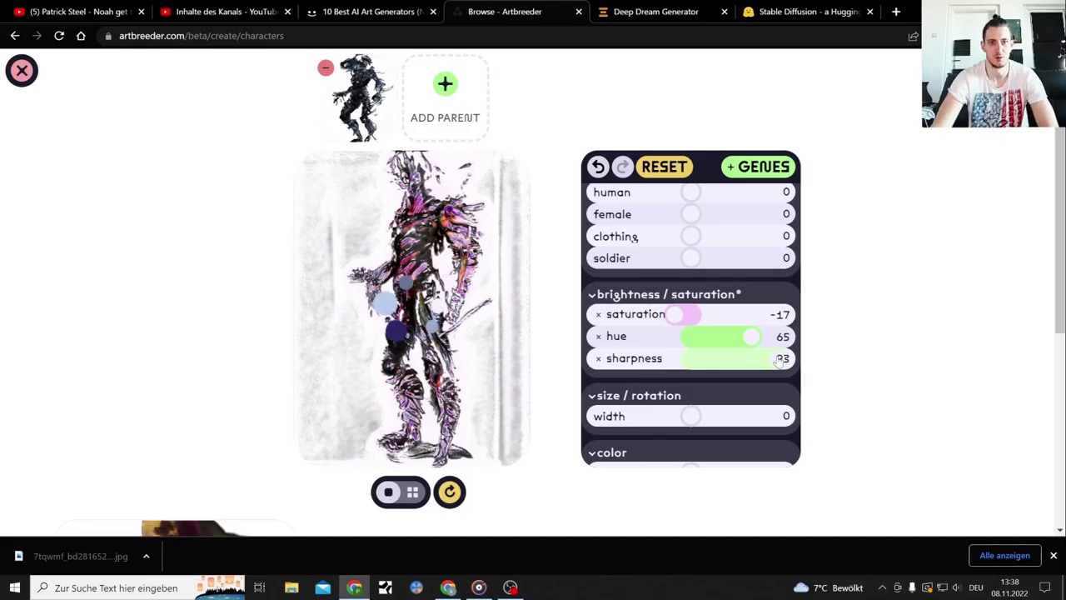
pyautogui.moveTo(779, 359); pyautogui.dragTo(613, 367)
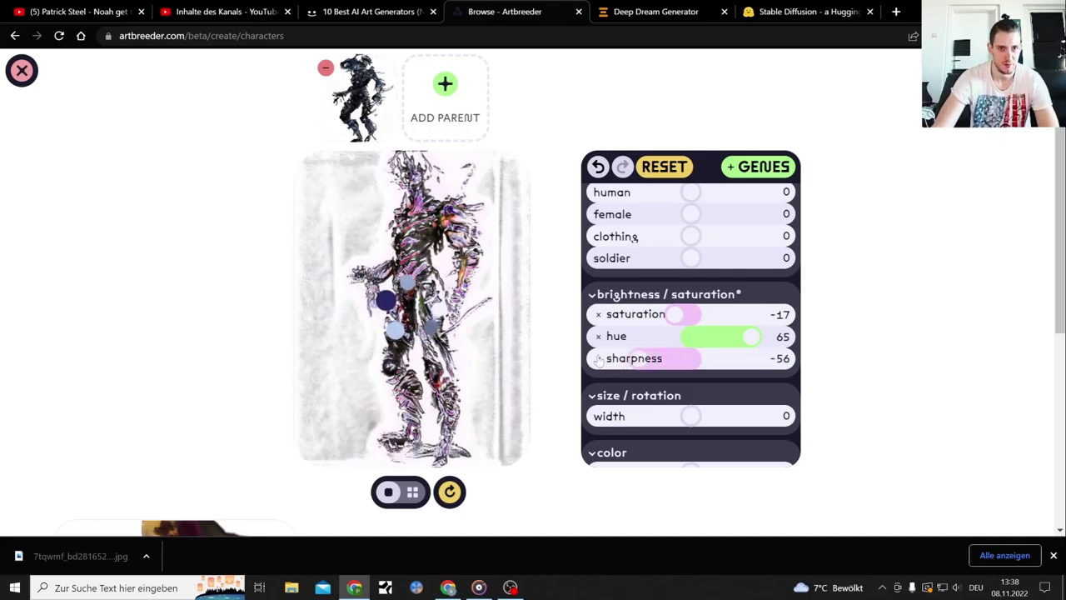
pyautogui.click(680, 364)
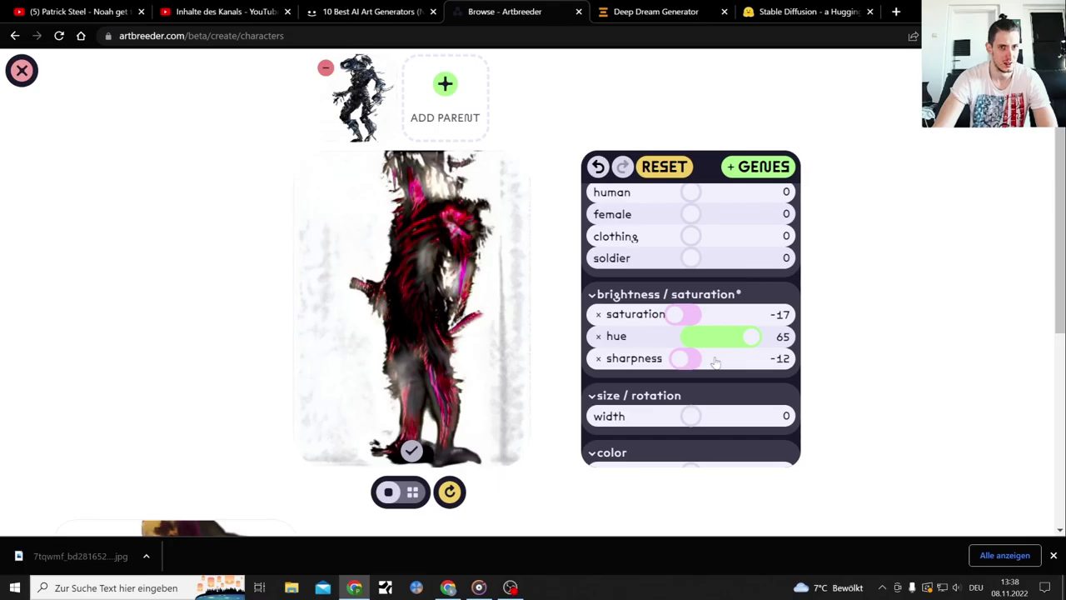
# - Set the width gene to 57 to broaden the armoured creature
pyautogui.scroll(-2, 716, 350)
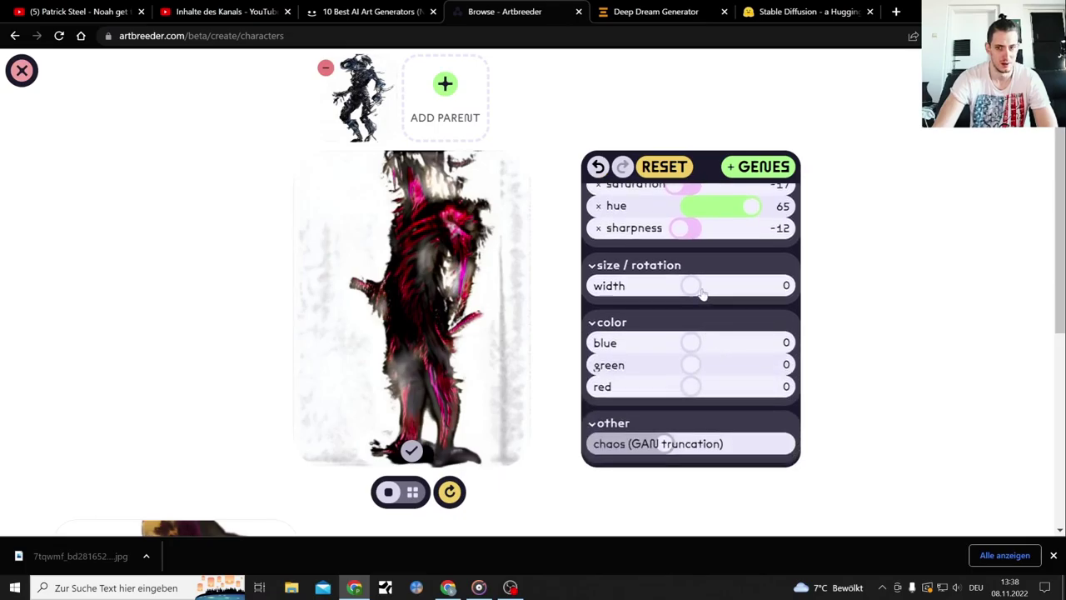
pyautogui.moveTo(697, 291); pyautogui.dragTo(745, 296)
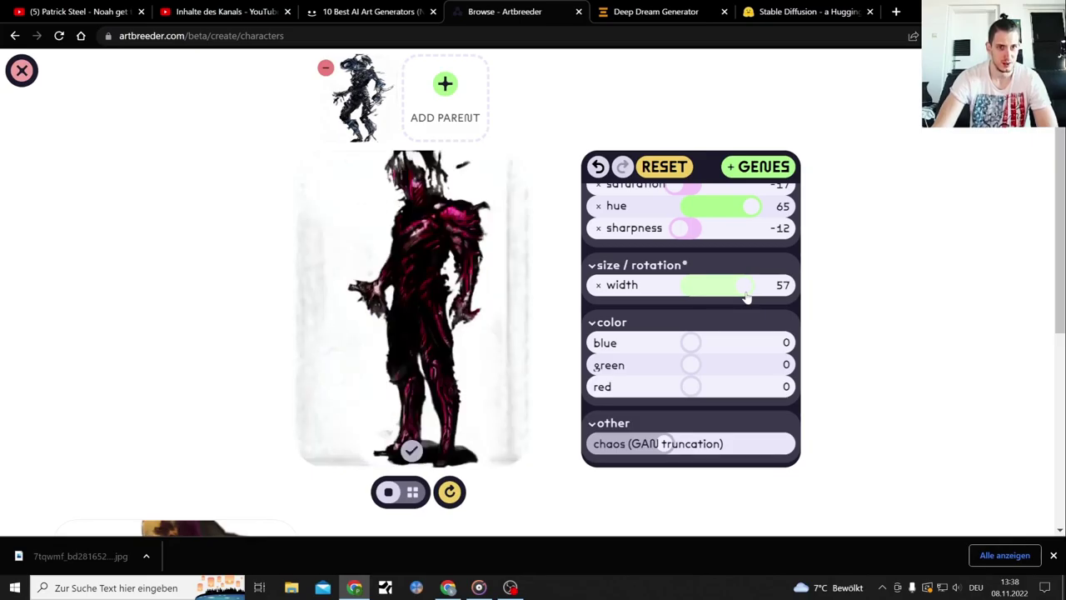
pyautogui.scroll(-3, 748, 299)
pyautogui.scroll(2, 747, 298)
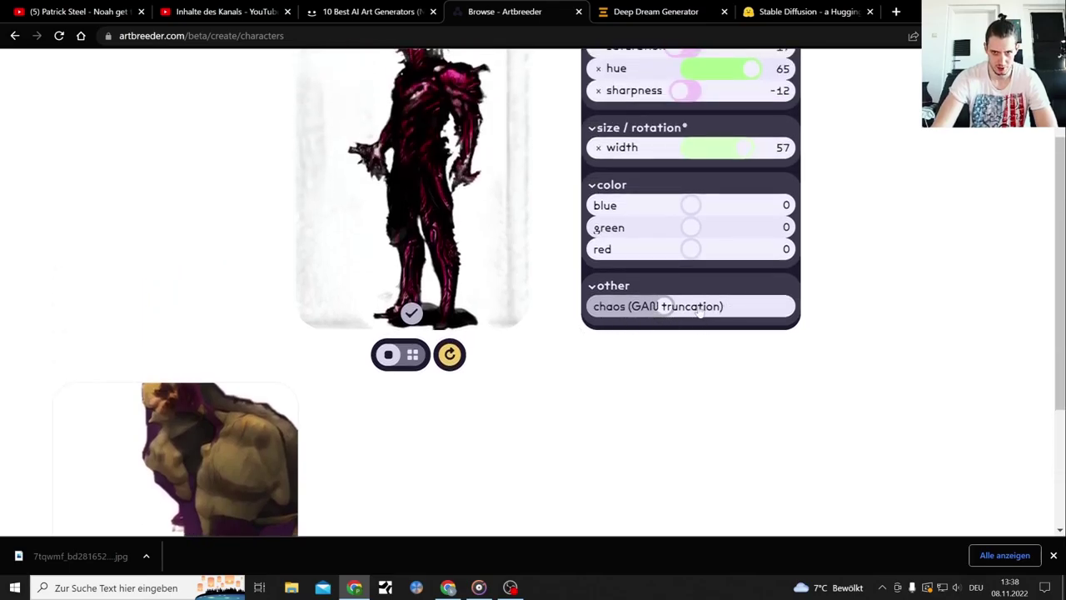
pyautogui.scroll(-2, 737, 315)
pyautogui.scroll(4, 737, 315)
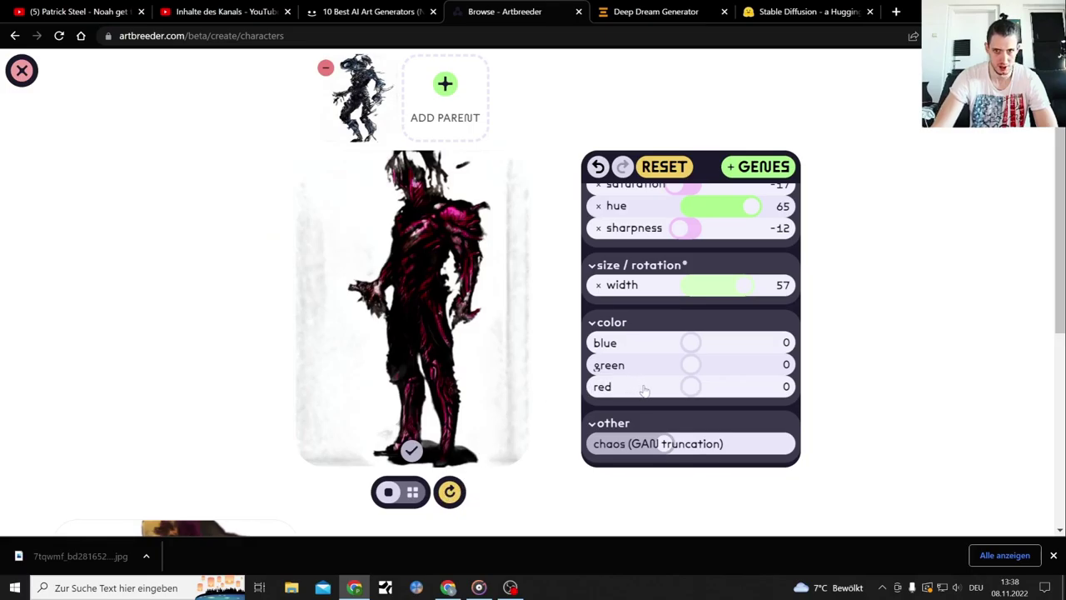
pyautogui.scroll(2, 748, 283)
pyautogui.scroll(3, 754, 252)
pyautogui.scroll(-6, 752, 331)
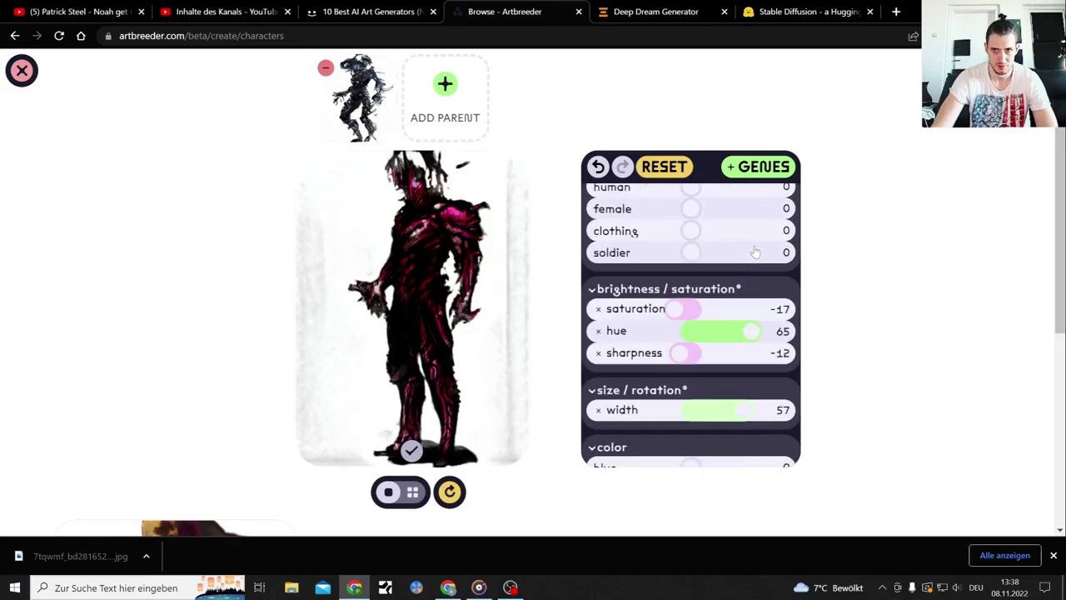
# - Open the browser context menu on the character image, then dismiss it
pyautogui.rightClick(407, 226)
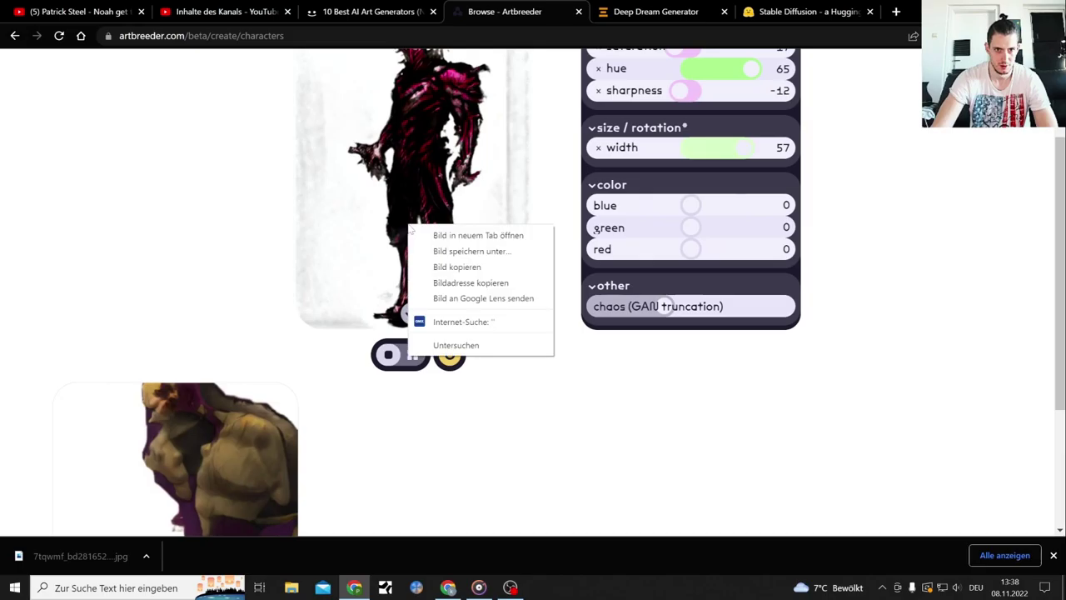
pyautogui.click(298, 306)
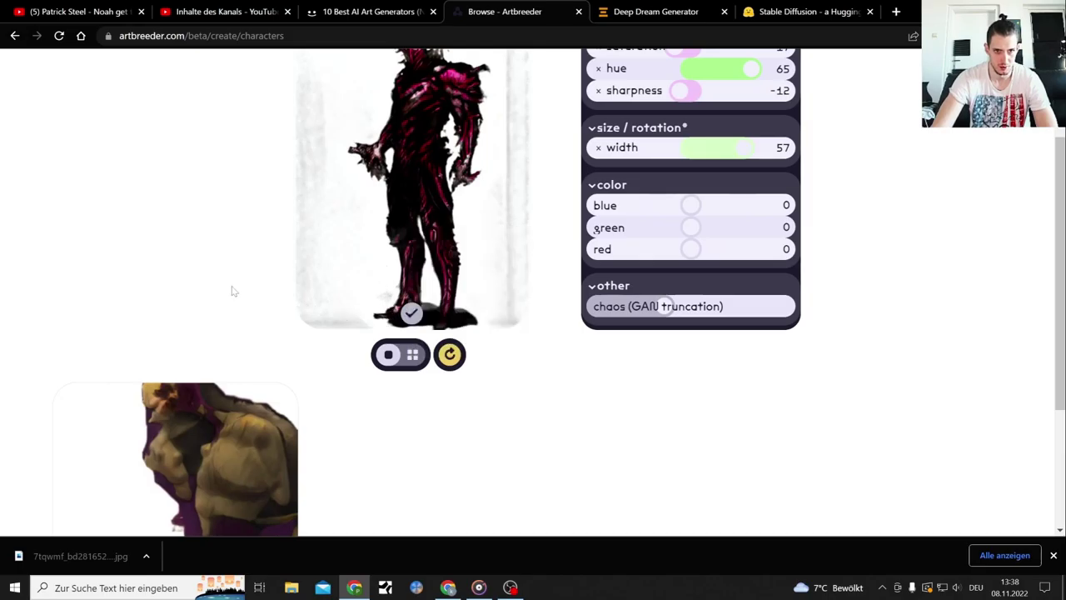
pyautogui.click(413, 317)
pyautogui.scroll(2, 421, 317)
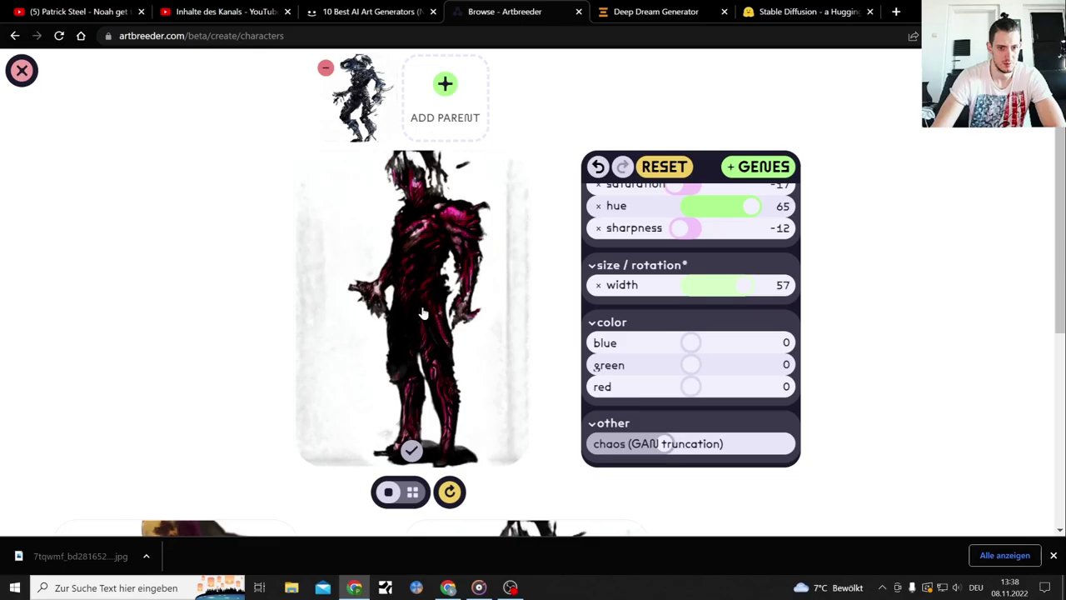
# - Download the spliced character in high resolution from its result card menu
pyautogui.scroll(-4, 534, 325)
pyautogui.scroll(-1, 562, 325)
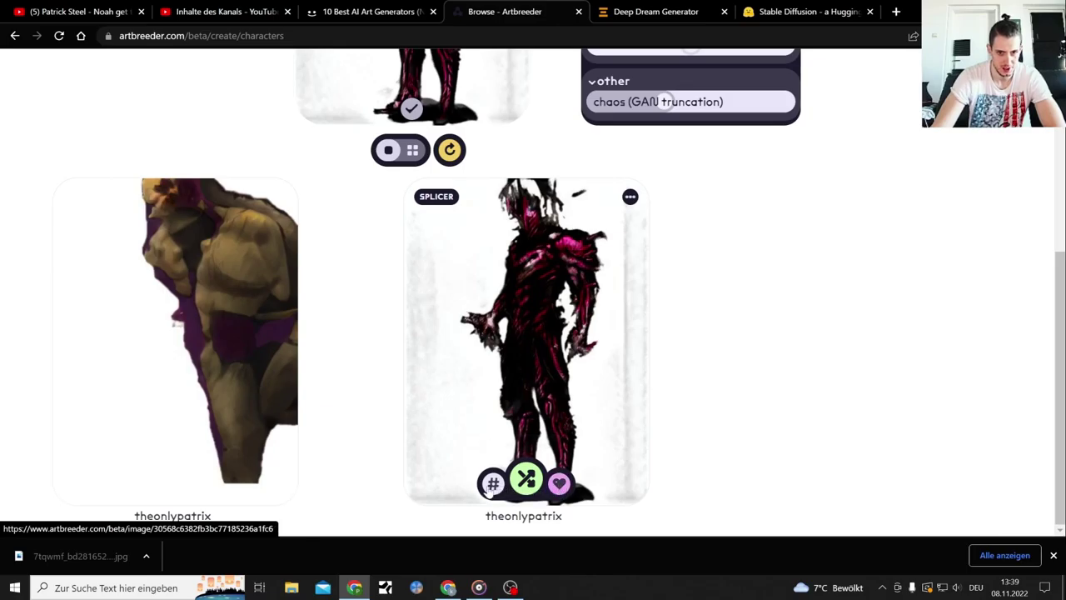
pyautogui.click(631, 198)
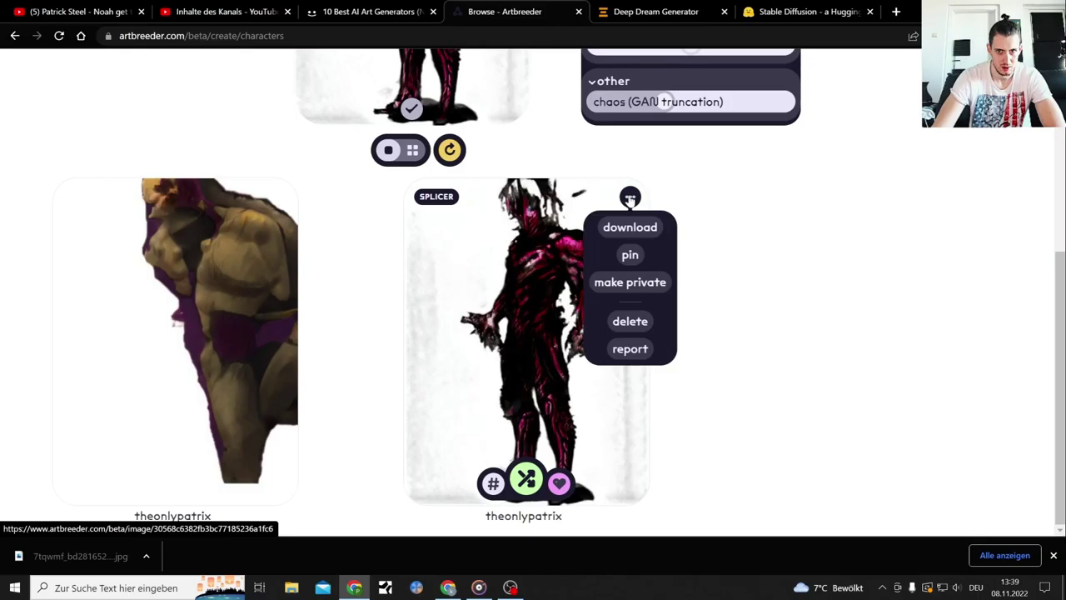
pyautogui.click(630, 229)
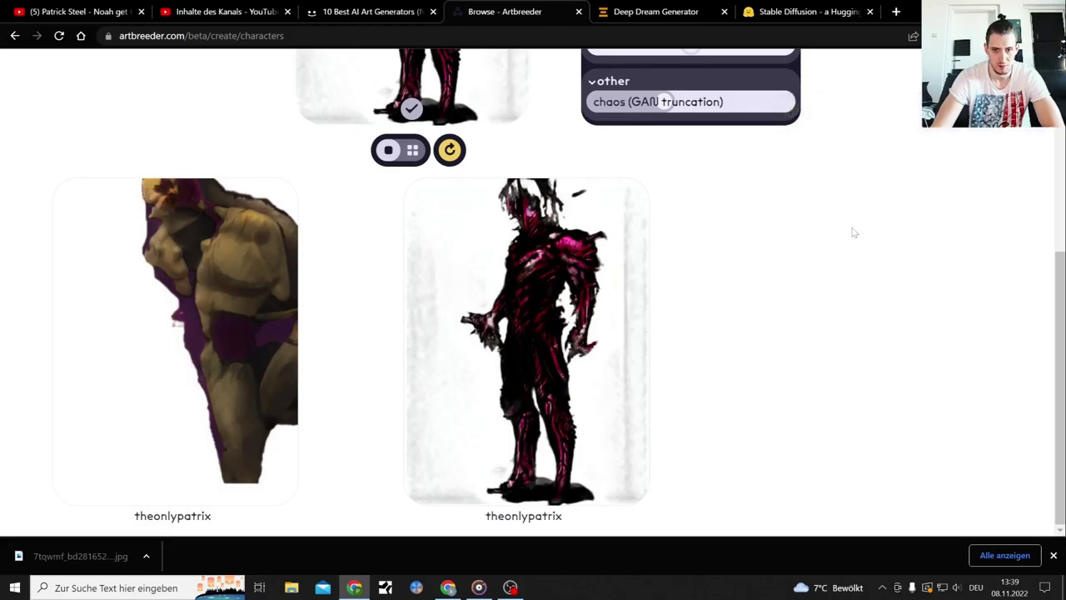
# - Reopen the character's actions menu, then switch to the Deep Dream Generator tab
pyautogui.click(629, 198)
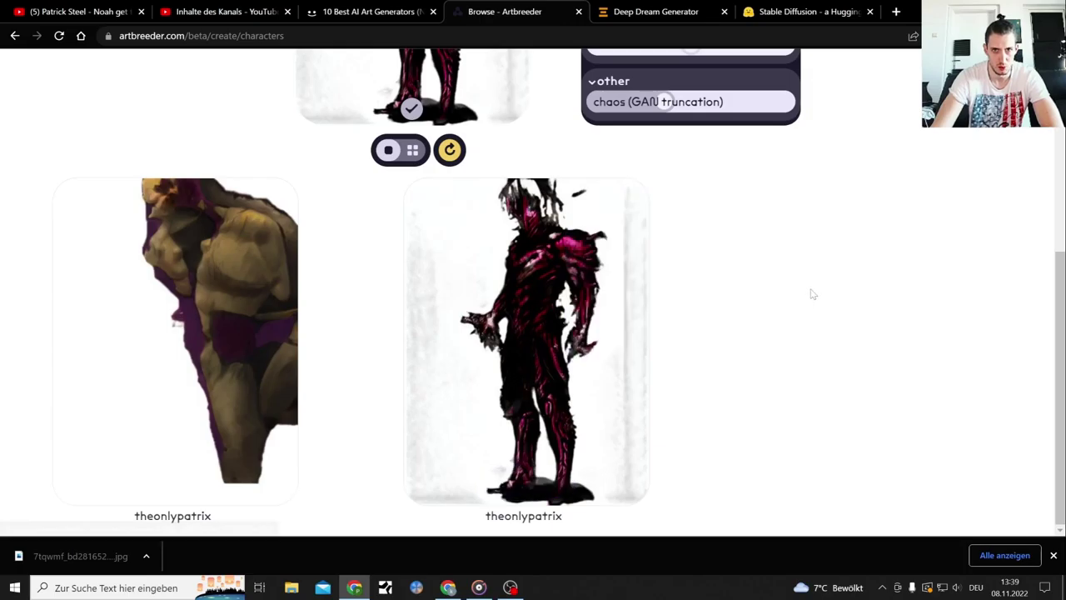
pyautogui.scroll(4, 813, 294)
pyautogui.click(658, 12)
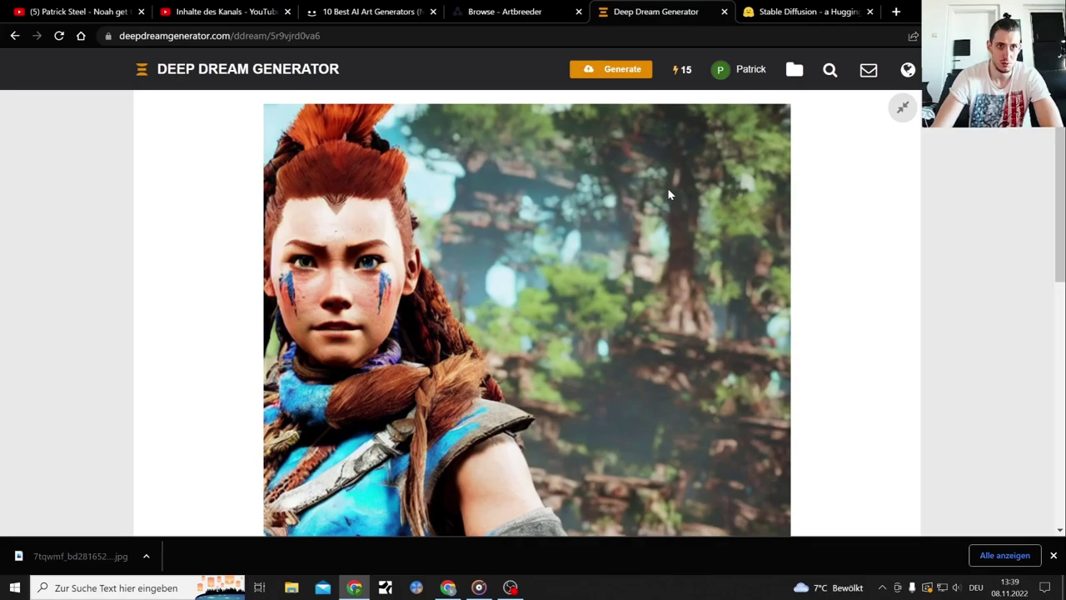
# - Dismiss the download notice and copy the old prompt 'Aloy from horizon zero dawn'
pyautogui.scroll(-2, 668, 194)
pyautogui.scroll(2, 667, 200)
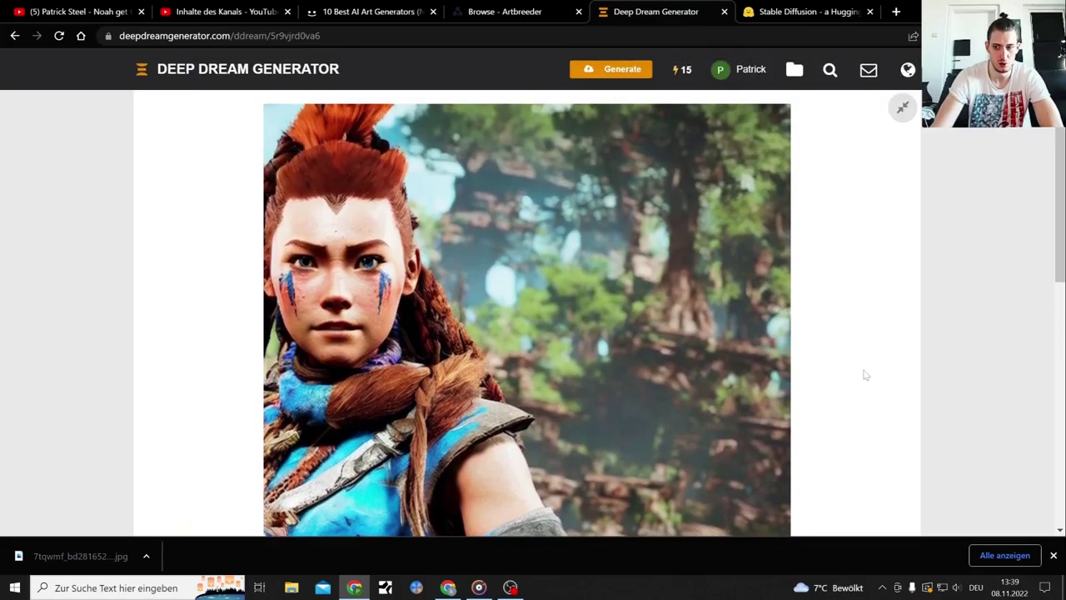
pyautogui.click(1053, 558)
pyautogui.scroll(-2, 703, 332)
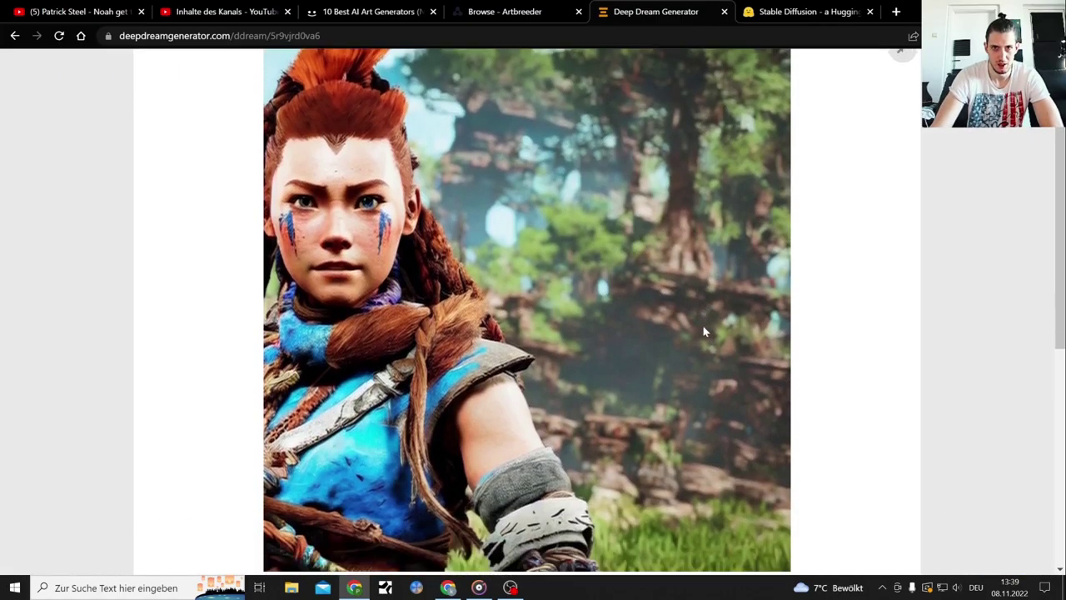
pyautogui.scroll(2, 708, 337)
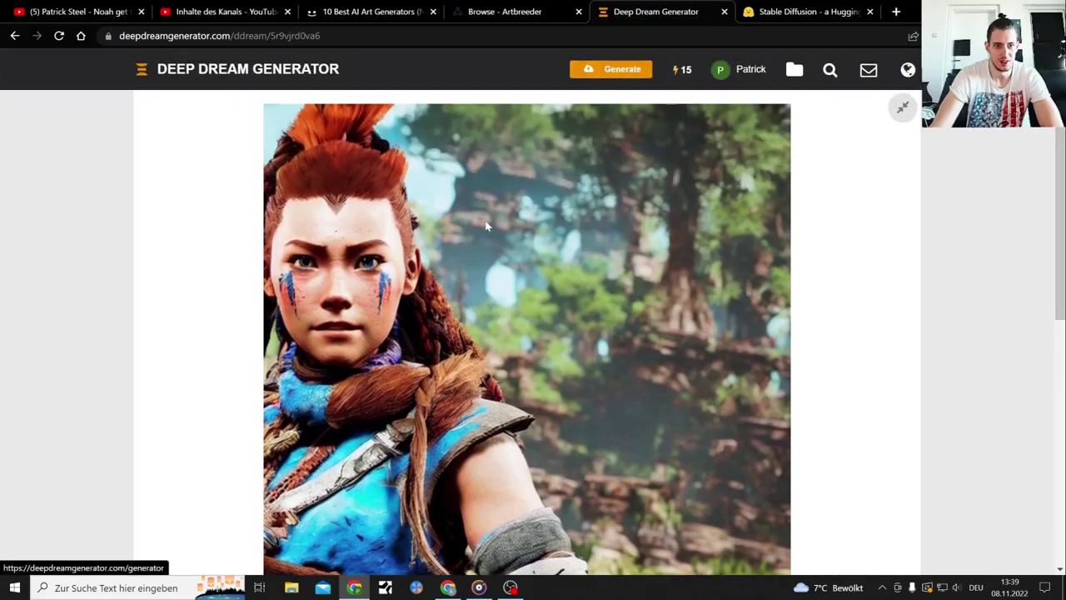
pyautogui.scroll(-4, 477, 246)
pyautogui.moveTo(343, 500); pyautogui.dragTo(221, 500)
pyautogui.rightClick(237, 499)
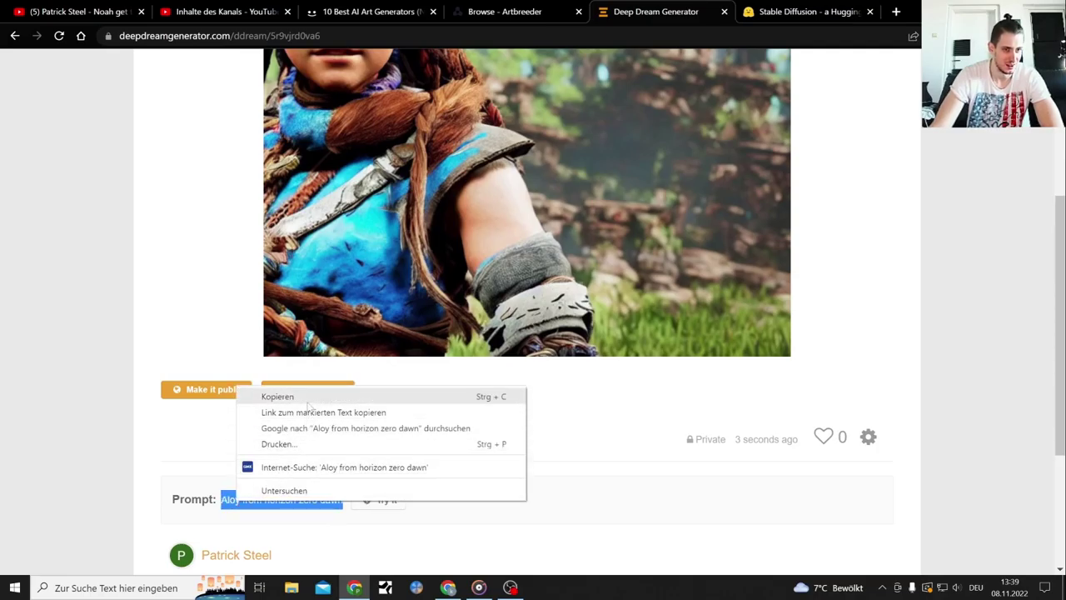
pyautogui.click(267, 397)
pyautogui.scroll(4, 593, 379)
# - Generate an image from 'Fat Aloy from horizon zero dawn', then return to Artbreeder
pyautogui.click(614, 70)
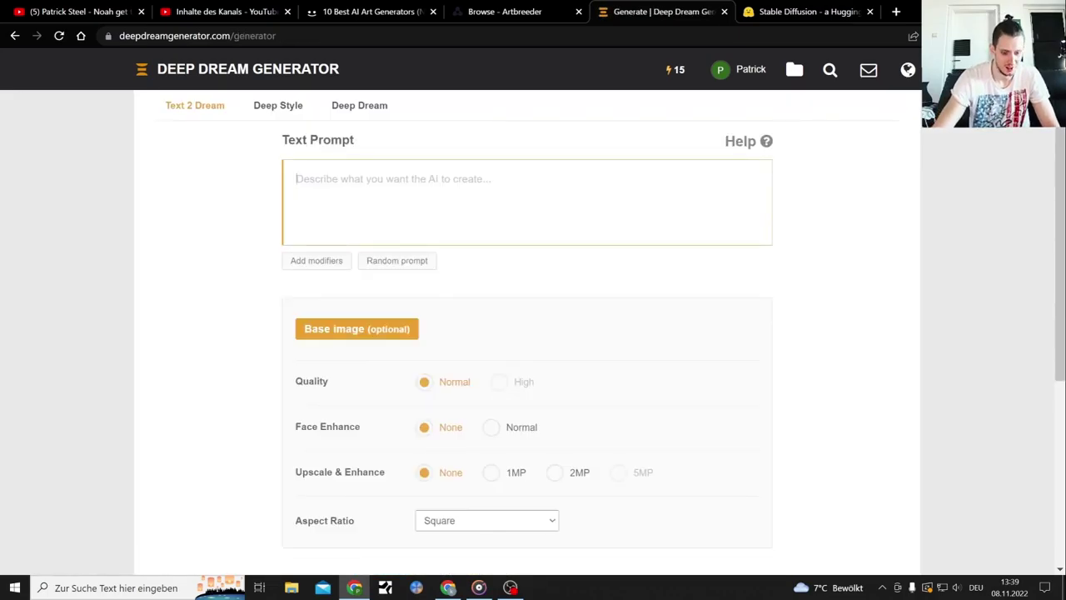
pyautogui.write('Fat ')
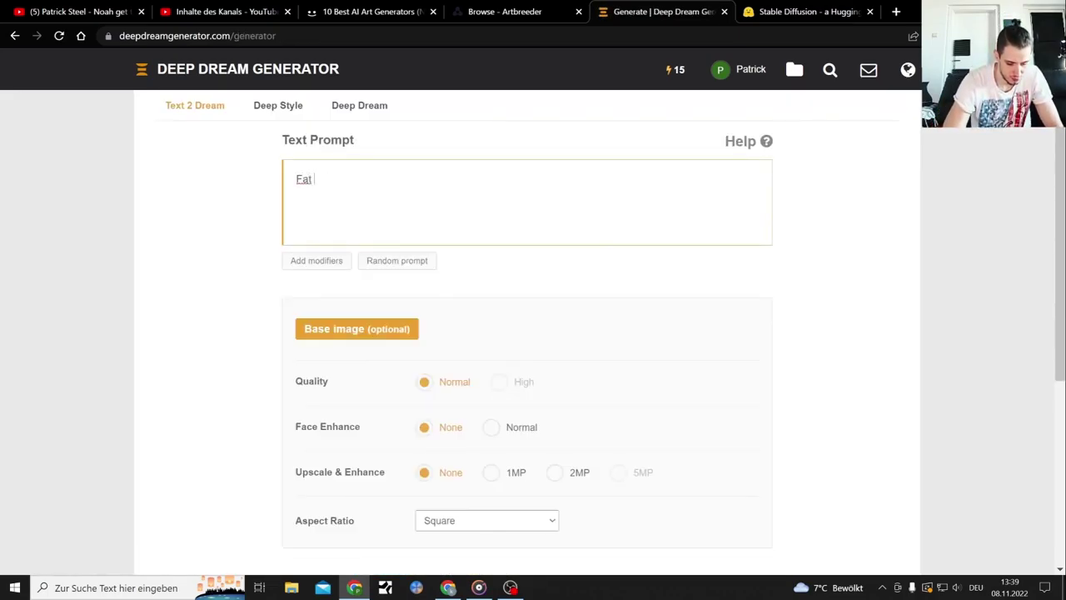
pyautogui.write('Aloy from horizon zero dawn')
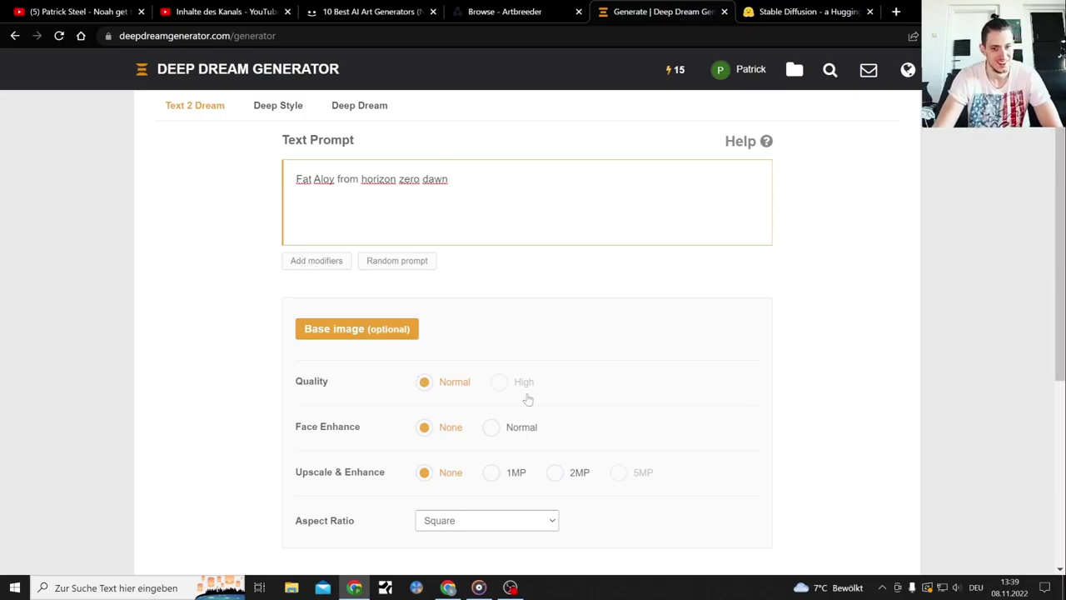
pyautogui.scroll(-3, 528, 400)
pyautogui.click(541, 333)
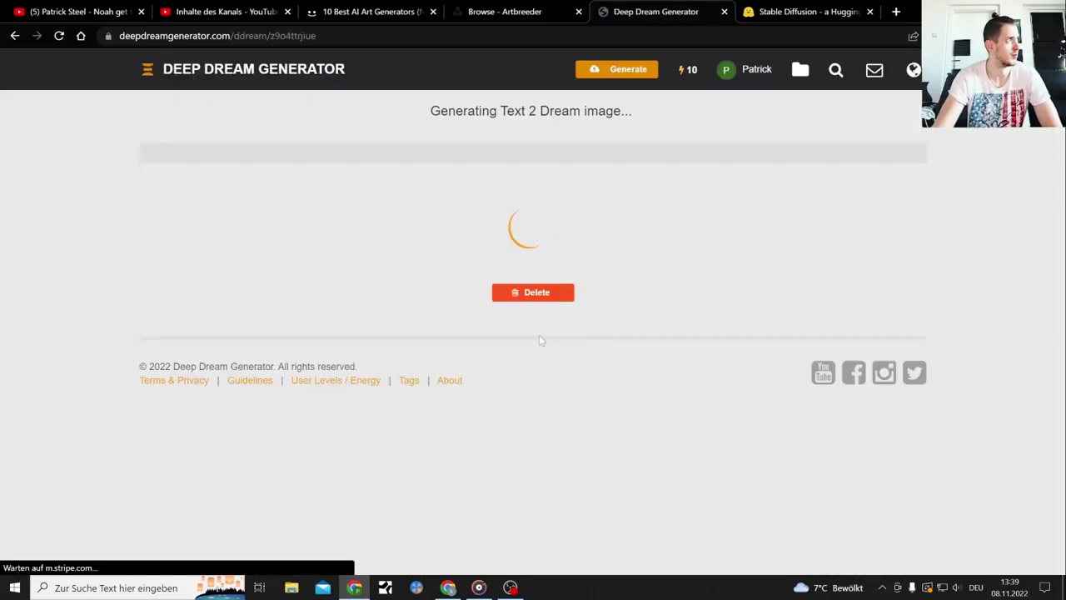
pyautogui.click(514, 10)
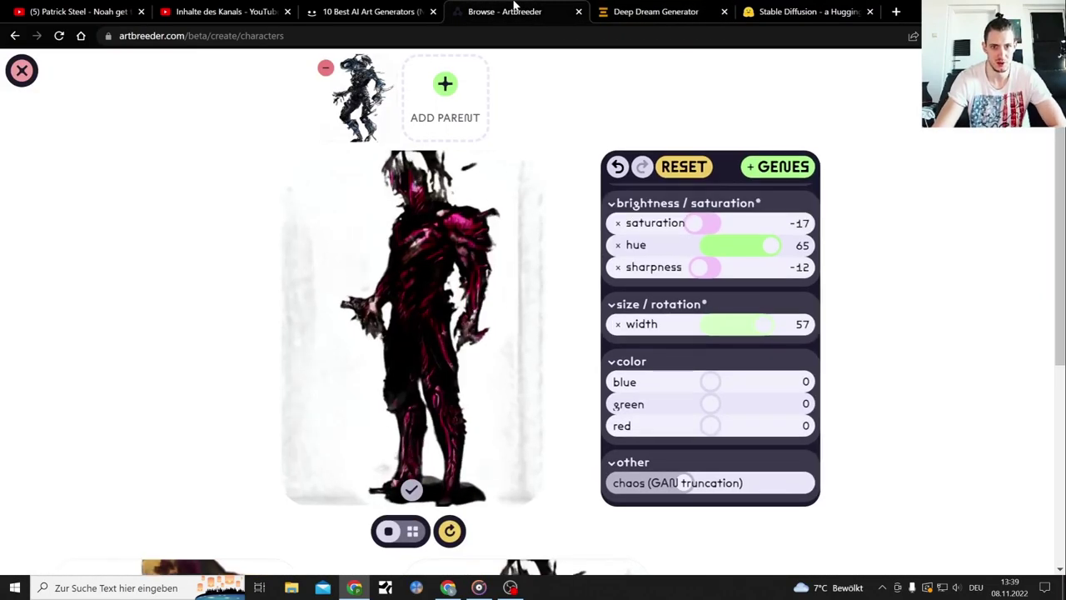
# - Start a classic splicer anime portraits creation and open the + GENES gallery
pyautogui.click(21, 70)
pyautogui.moveTo(829, 129)
pyautogui.click(879, 99)
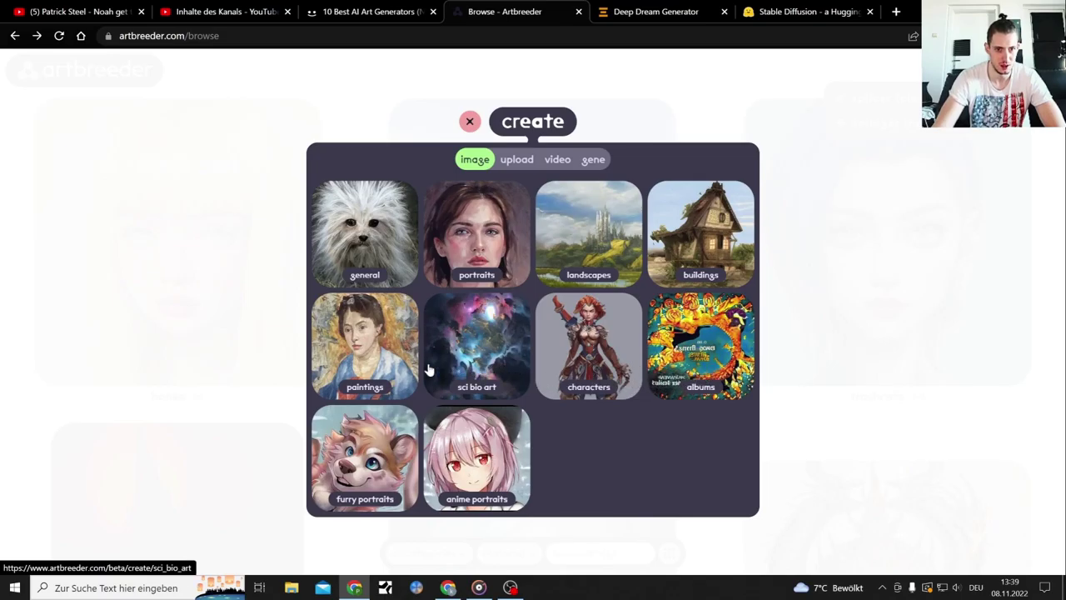
pyautogui.click(490, 481)
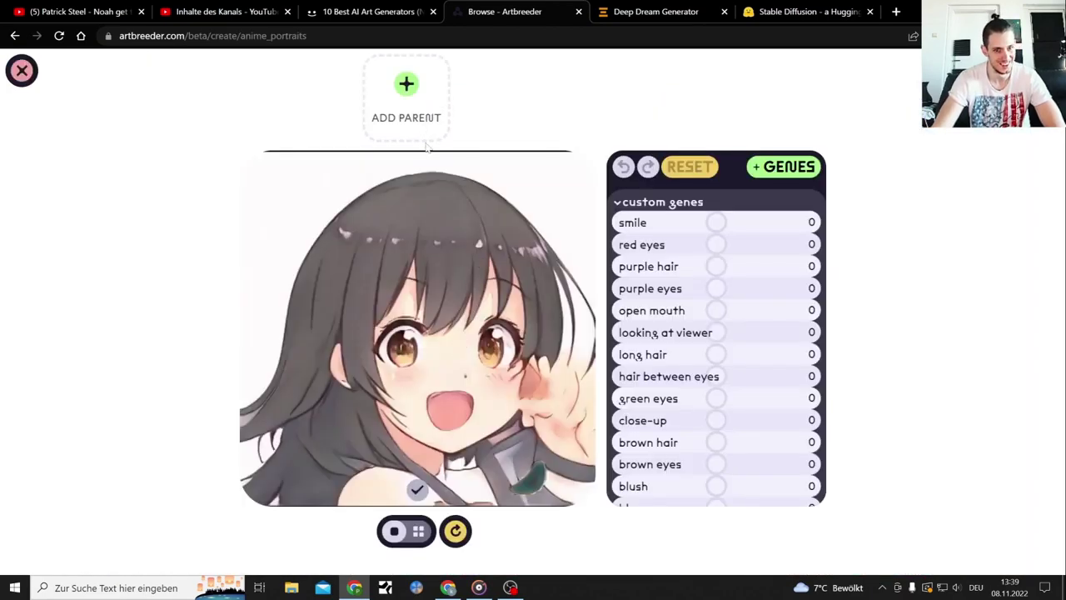
pyautogui.click(811, 167)
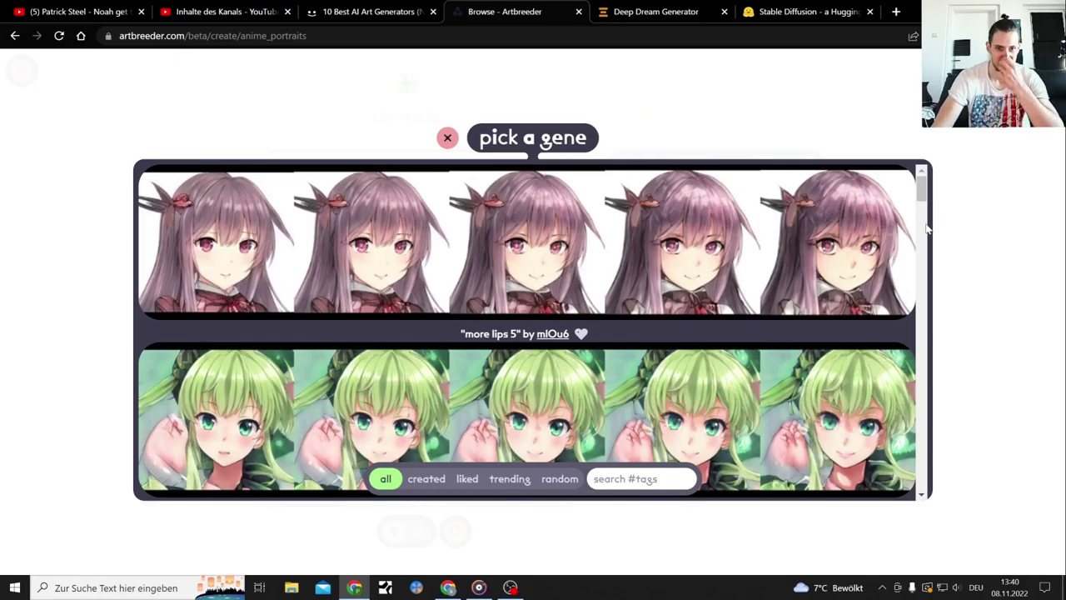
pyautogui.scroll(-8, 927, 230)
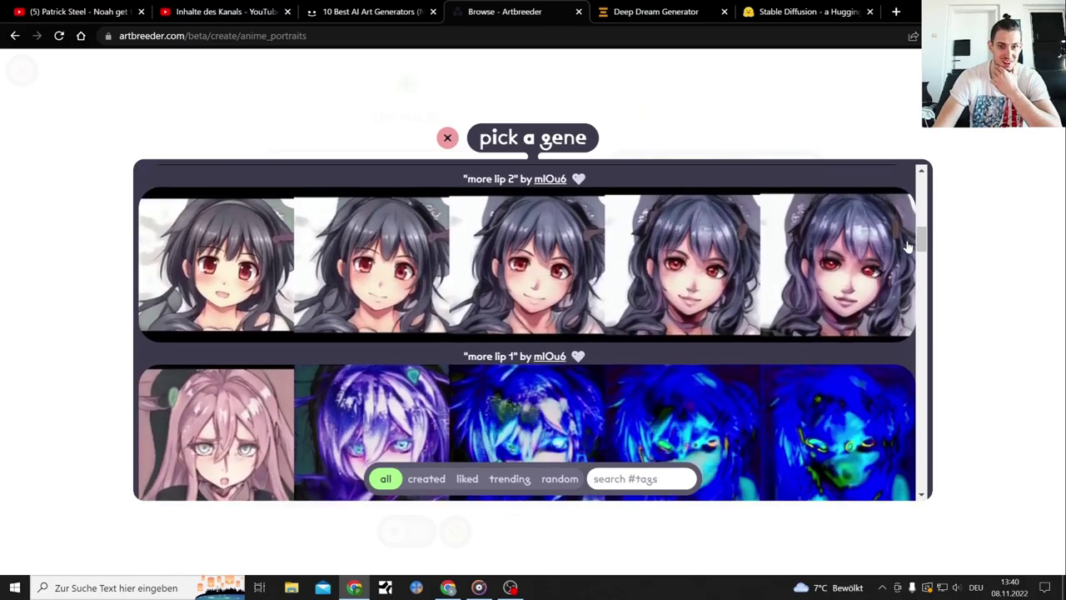
pyautogui.scroll(-10, 908, 246)
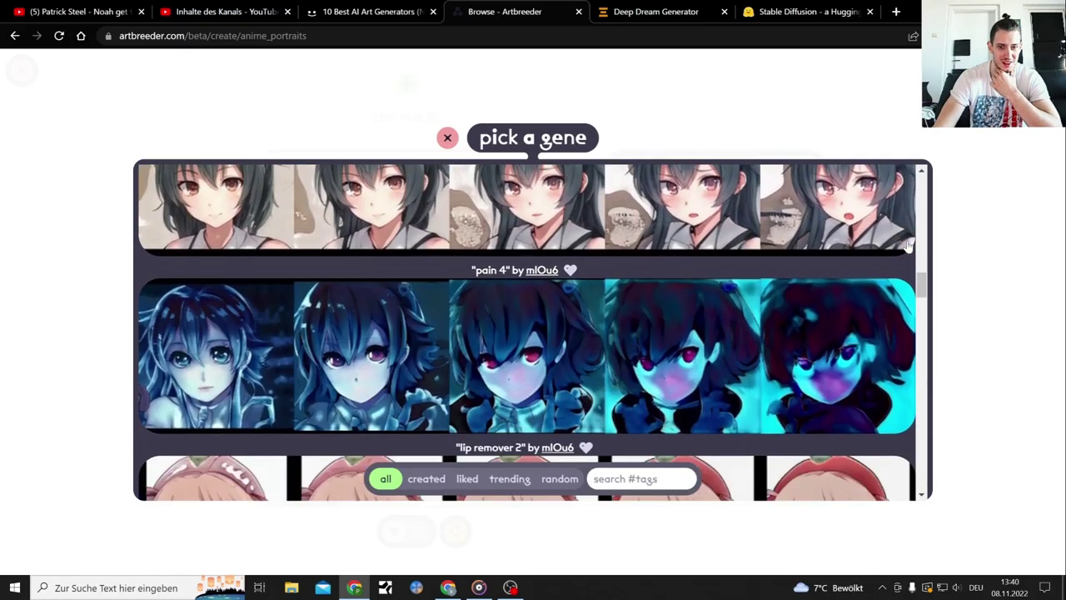
pyautogui.scroll(-4, 908, 245)
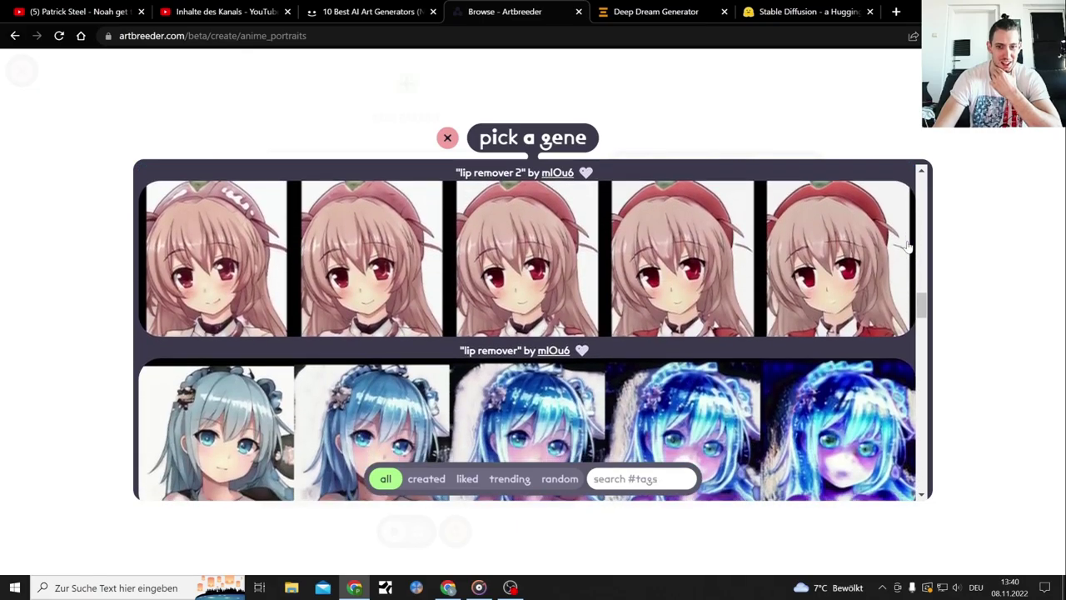
pyautogui.scroll(-2, 908, 247)
pyautogui.scroll(-3, 908, 245)
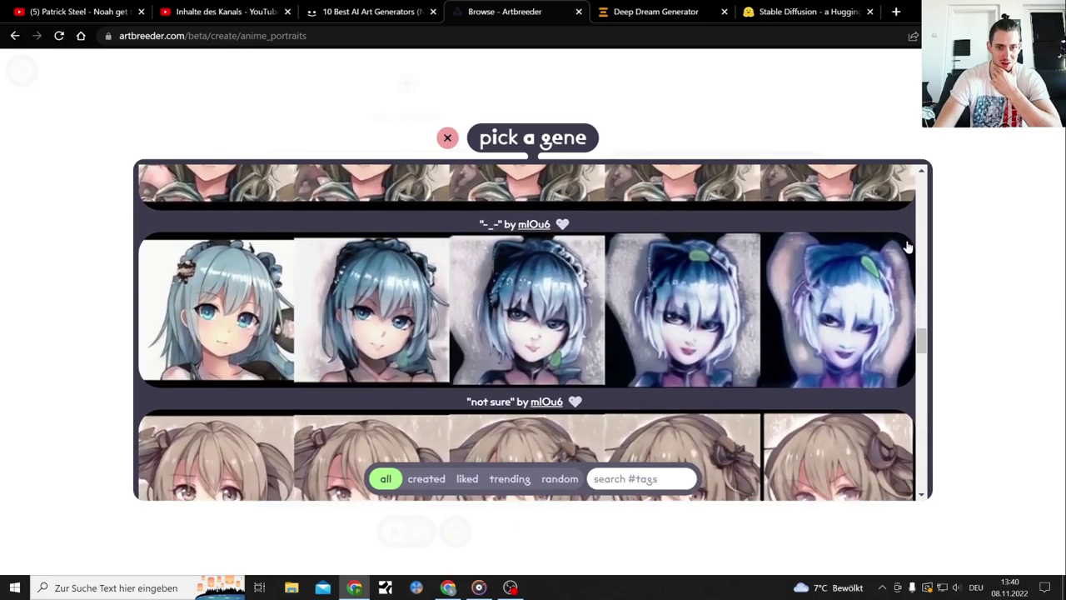
pyautogui.scroll(-8, 908, 246)
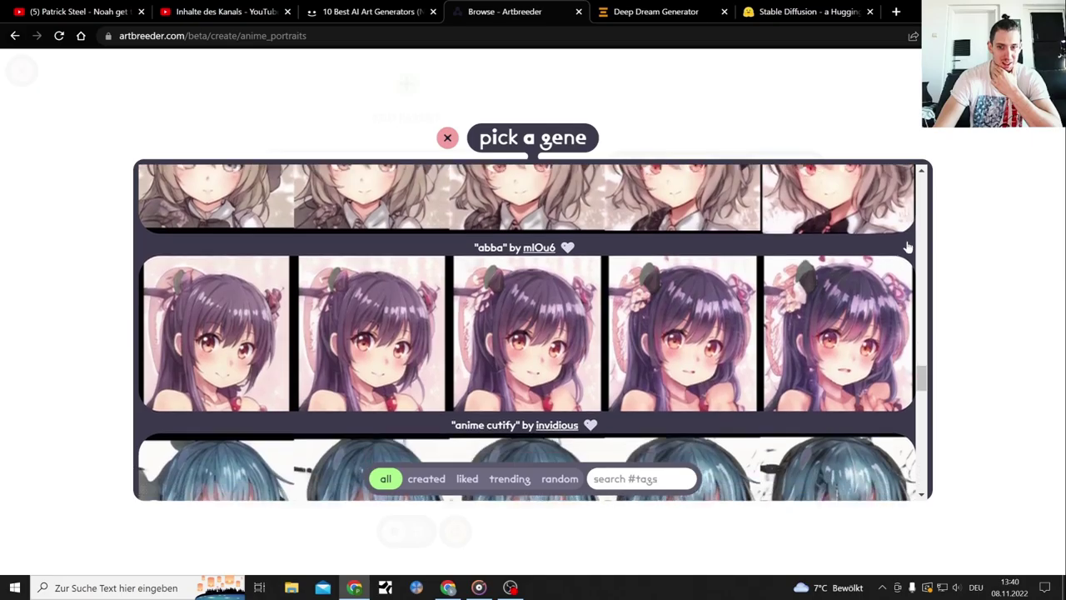
pyautogui.scroll(-3, 908, 247)
pyautogui.scroll(-3, 876, 266)
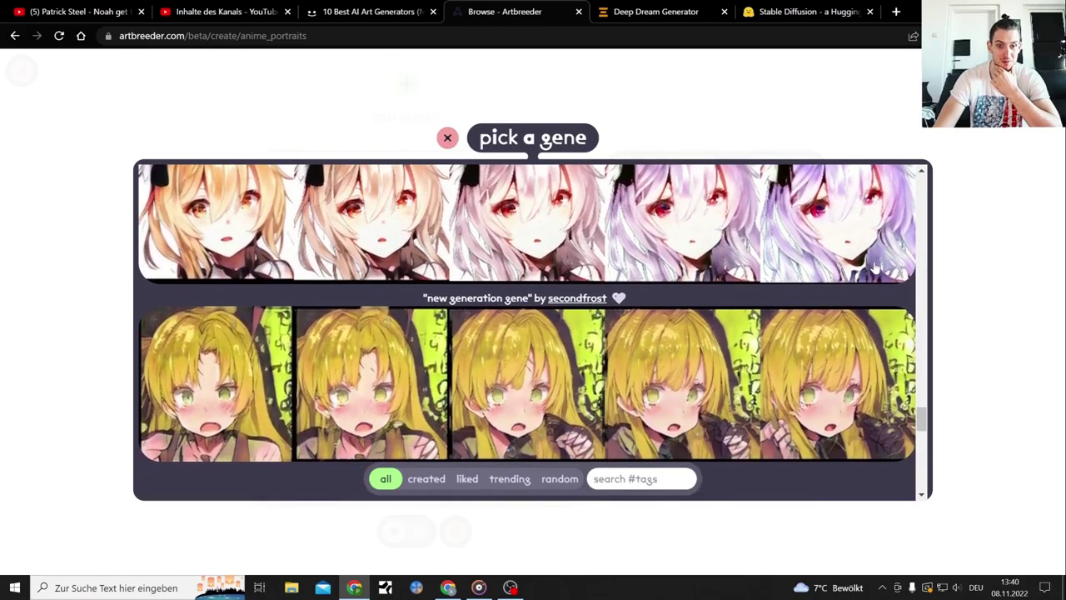
pyautogui.scroll(-8, 876, 266)
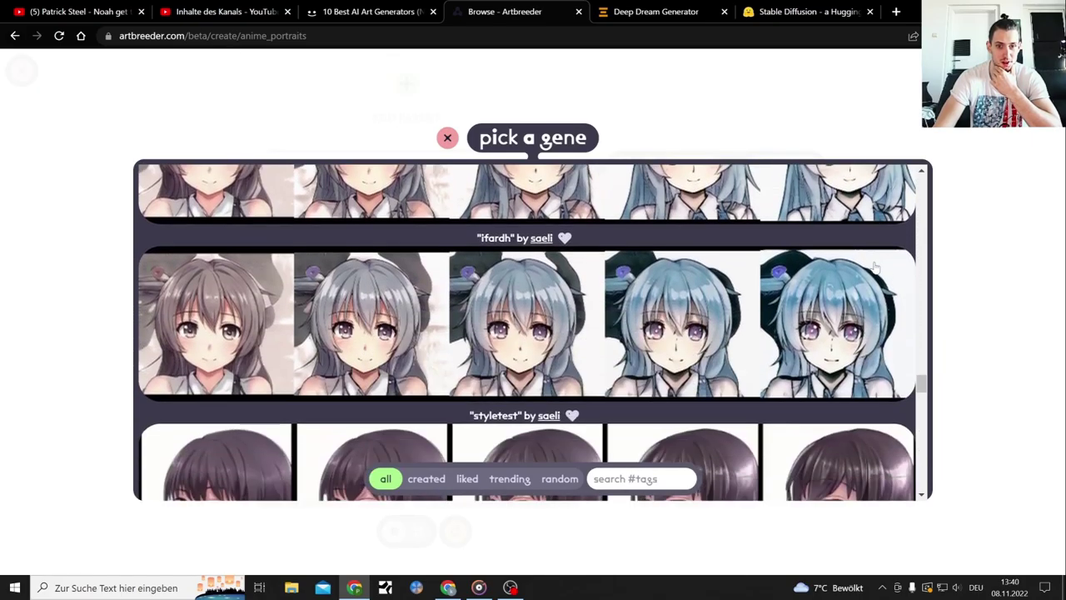
pyautogui.scroll(-8, 876, 267)
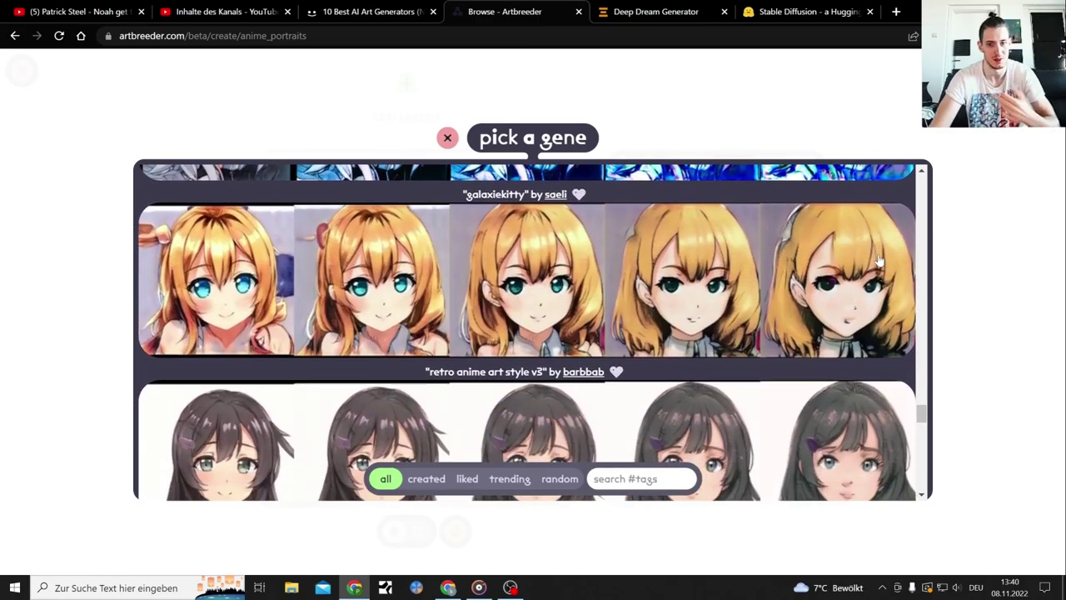
pyautogui.scroll(-6, 876, 258)
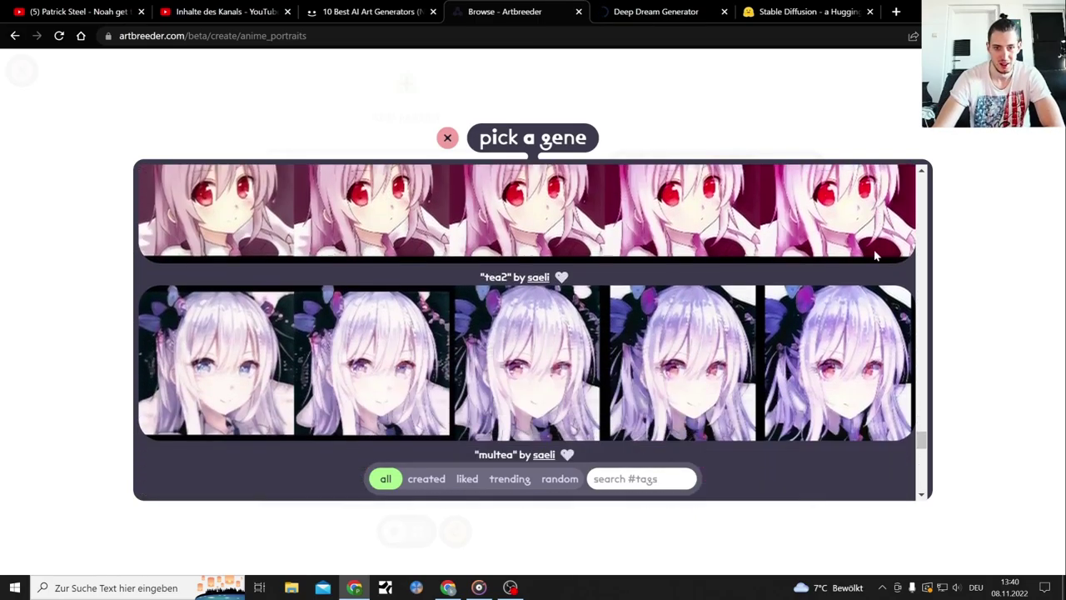
pyautogui.scroll(-6, 874, 258)
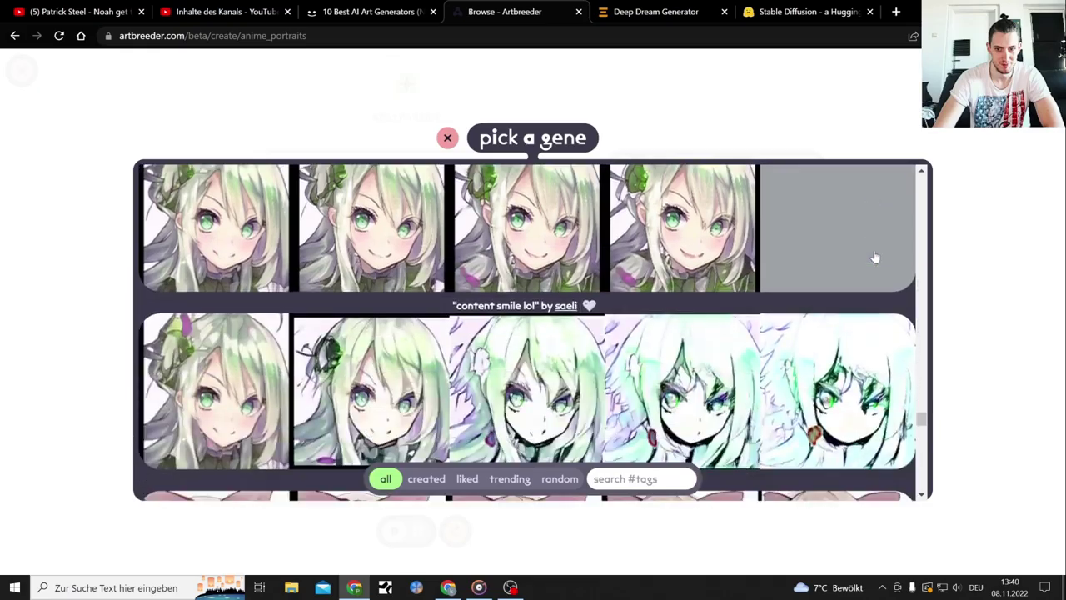
pyautogui.scroll(-8, 875, 258)
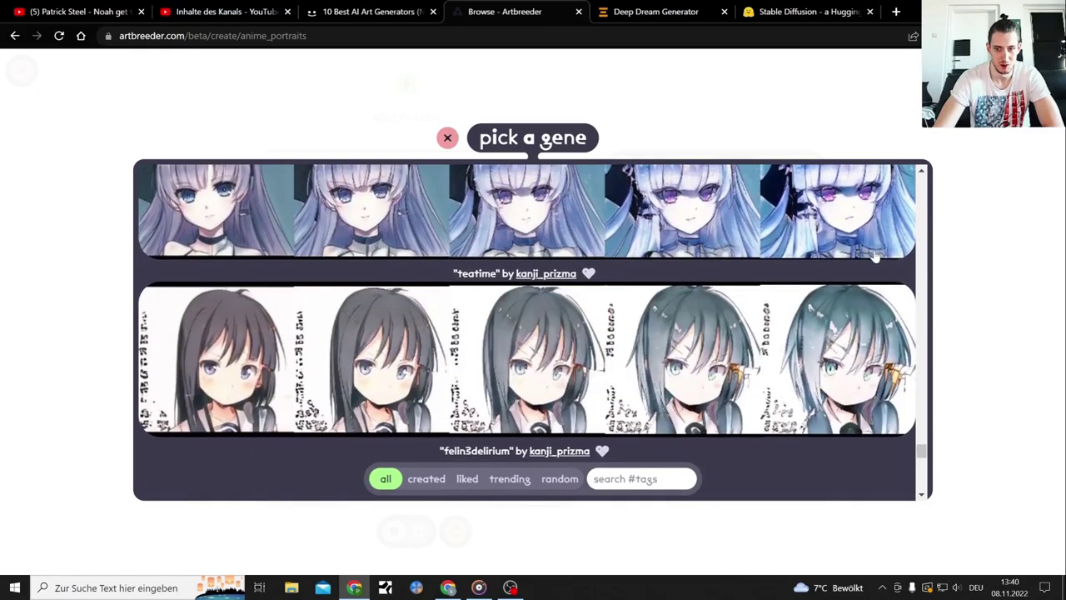
pyautogui.scroll(-3, 875, 258)
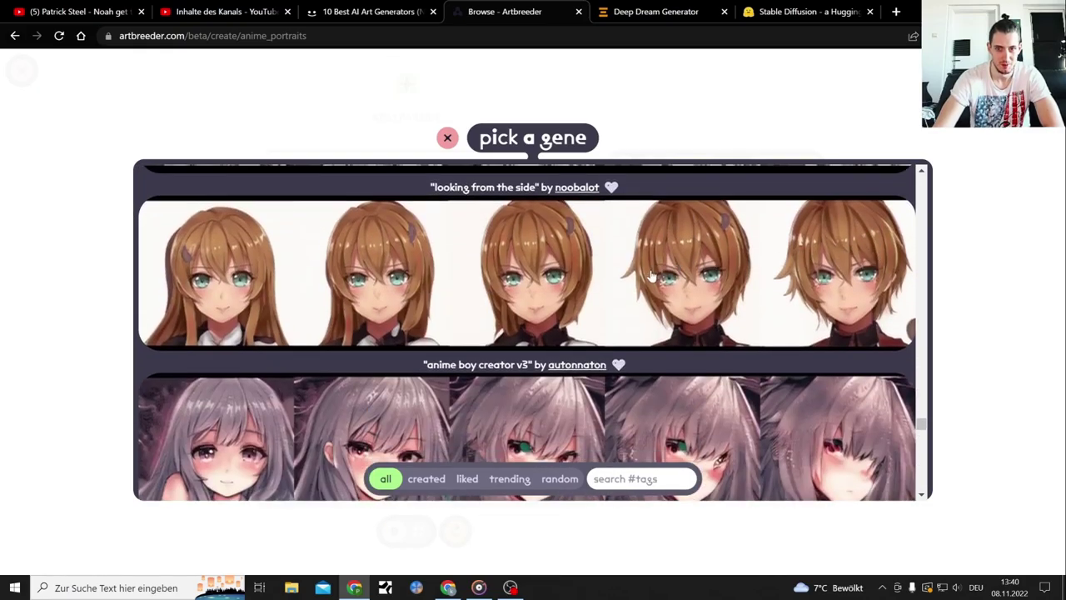
pyautogui.click(682, 283)
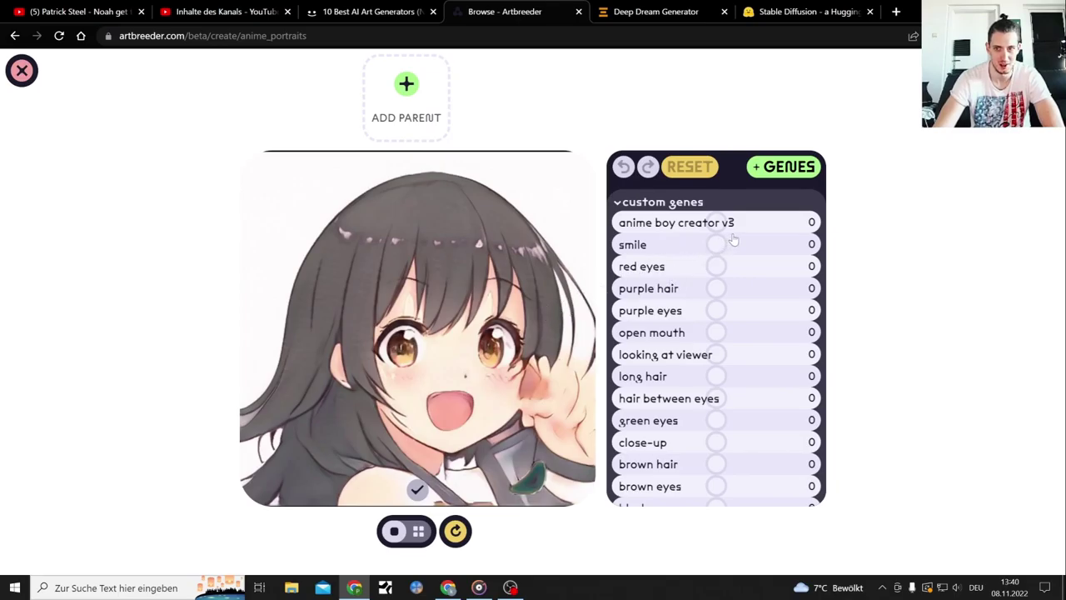
# - Max out the smile and red eyes genes at 100
pyautogui.moveTo(715, 245); pyautogui.dragTo(776, 251)
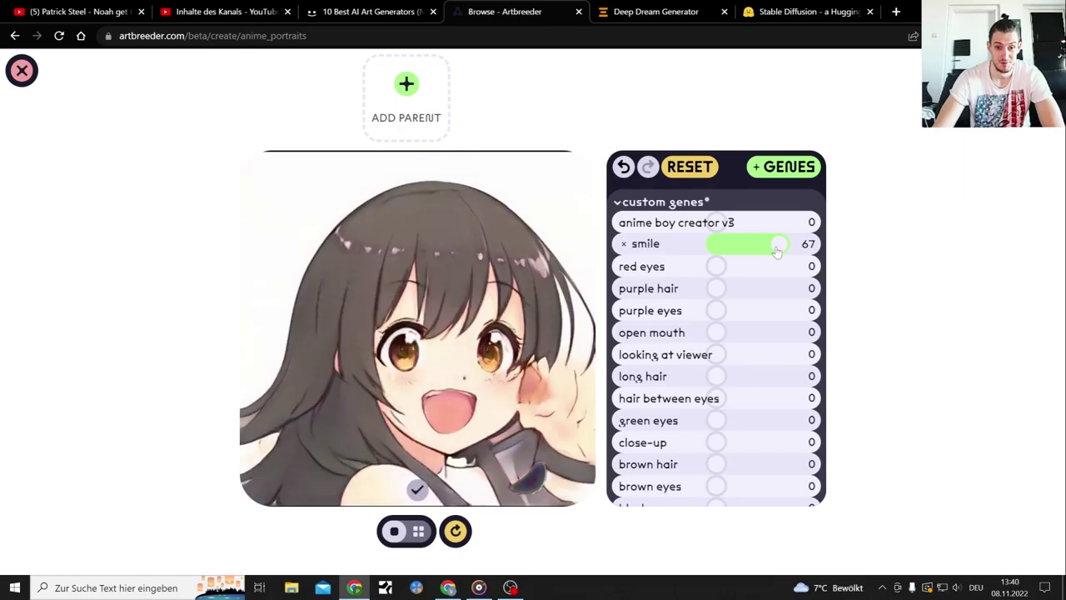
pyautogui.moveTo(776, 245); pyautogui.dragTo(796, 245)
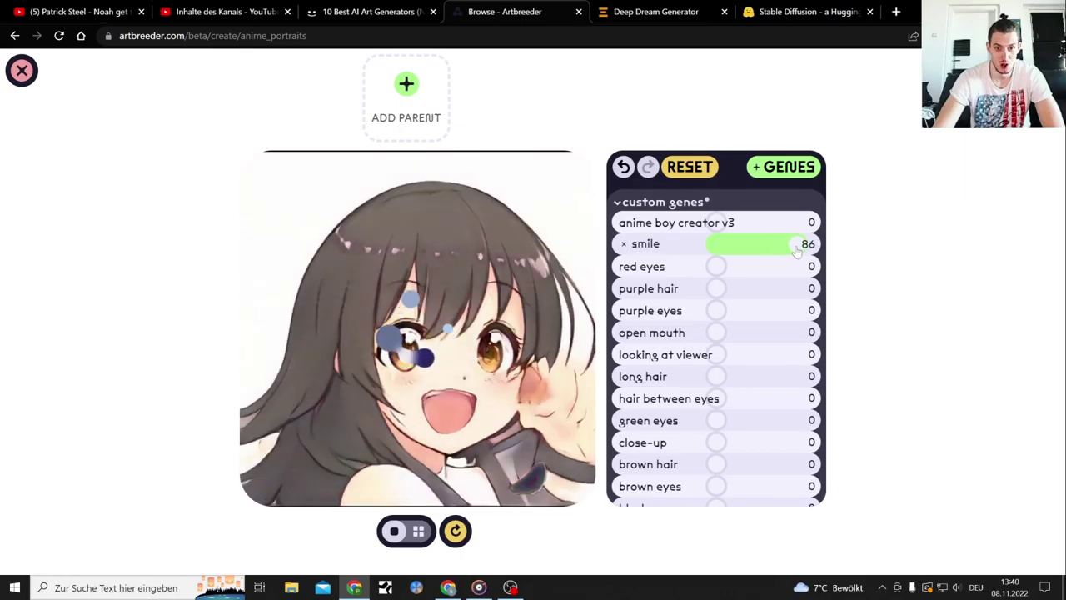
pyautogui.moveTo(796, 245); pyautogui.dragTo(818, 245)
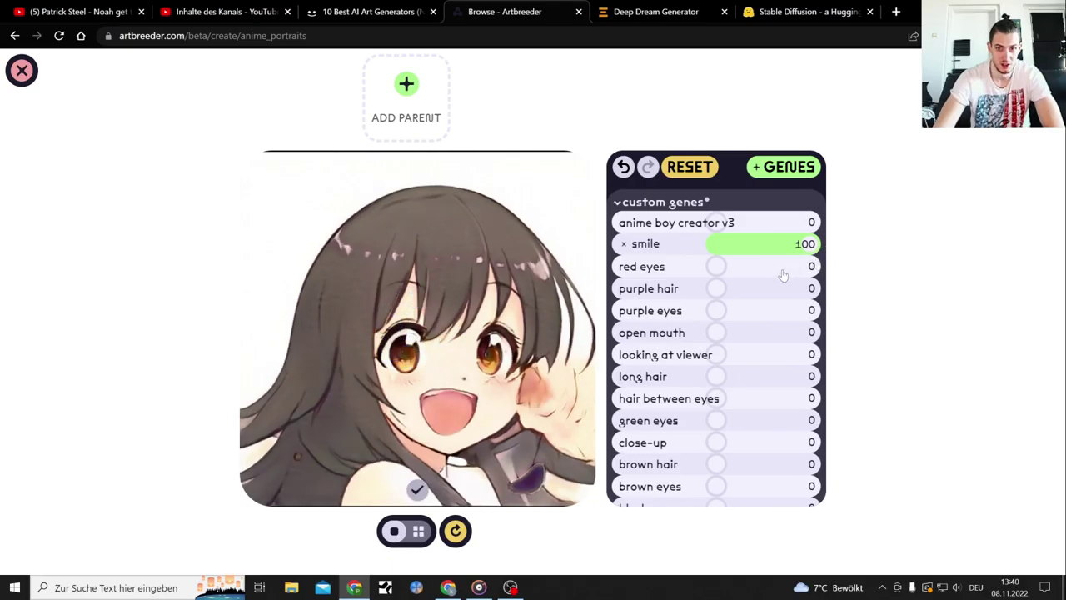
pyautogui.moveTo(718, 268); pyautogui.dragTo(845, 272)
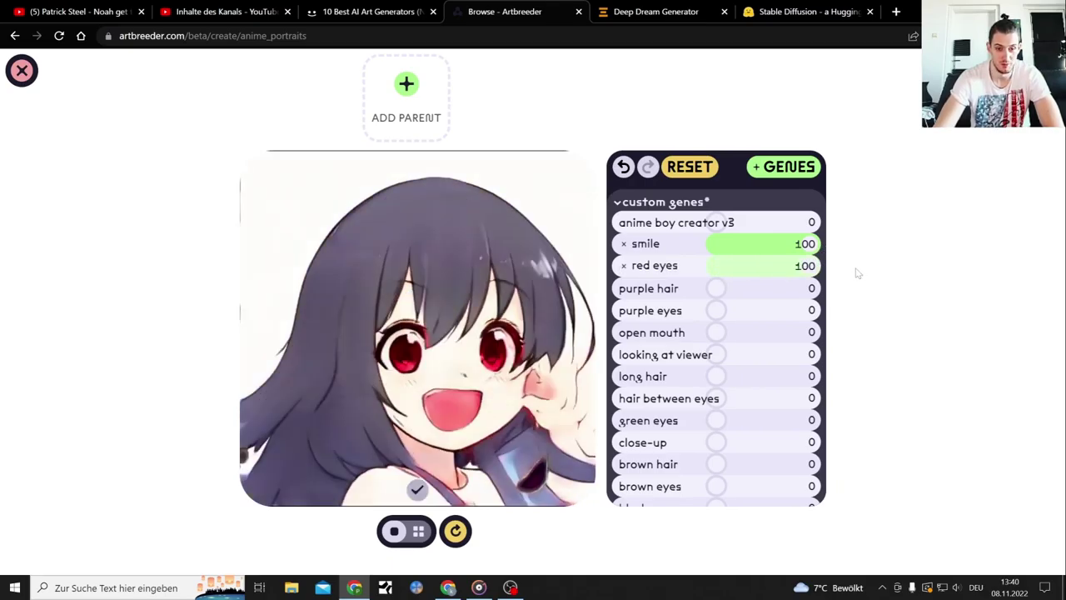
# - Set open mouth to -100 and hair between eyes to 100
pyautogui.scroll(-2, 758, 316)
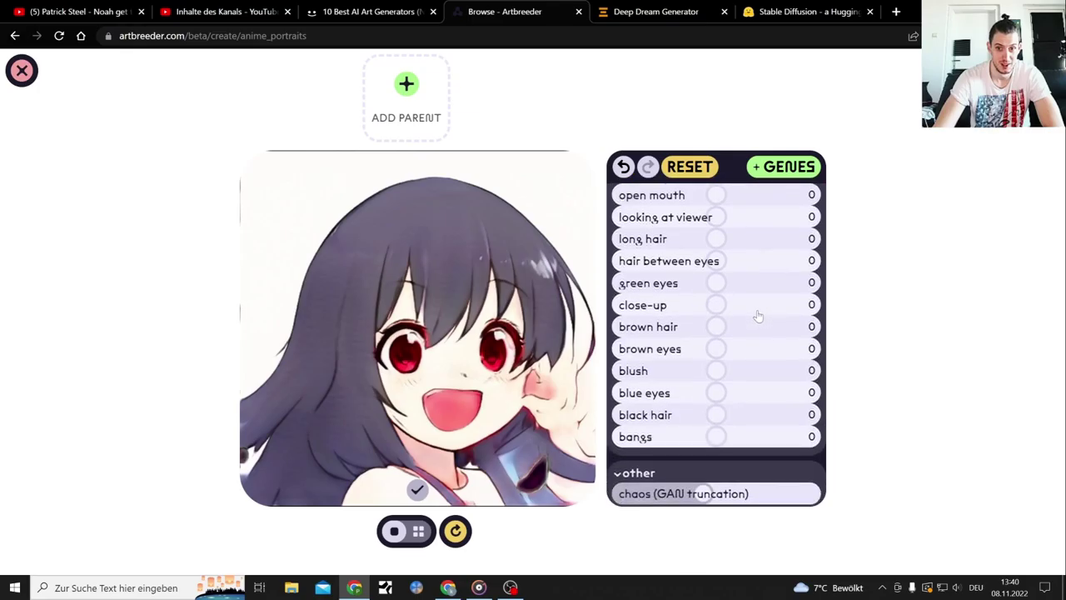
pyautogui.scroll(1, 754, 315)
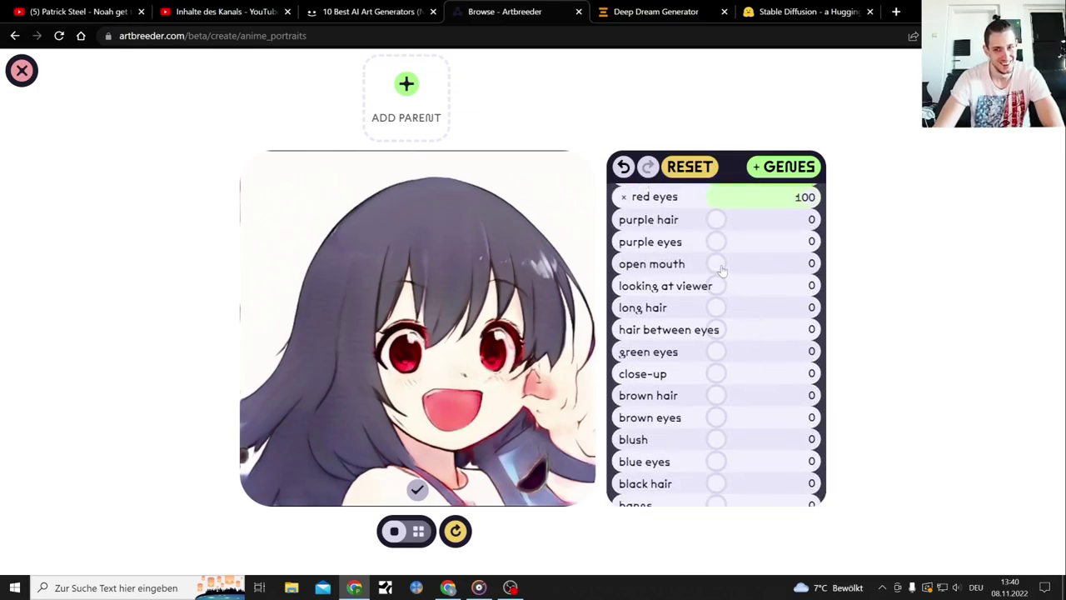
pyautogui.moveTo(718, 265); pyautogui.dragTo(595, 268)
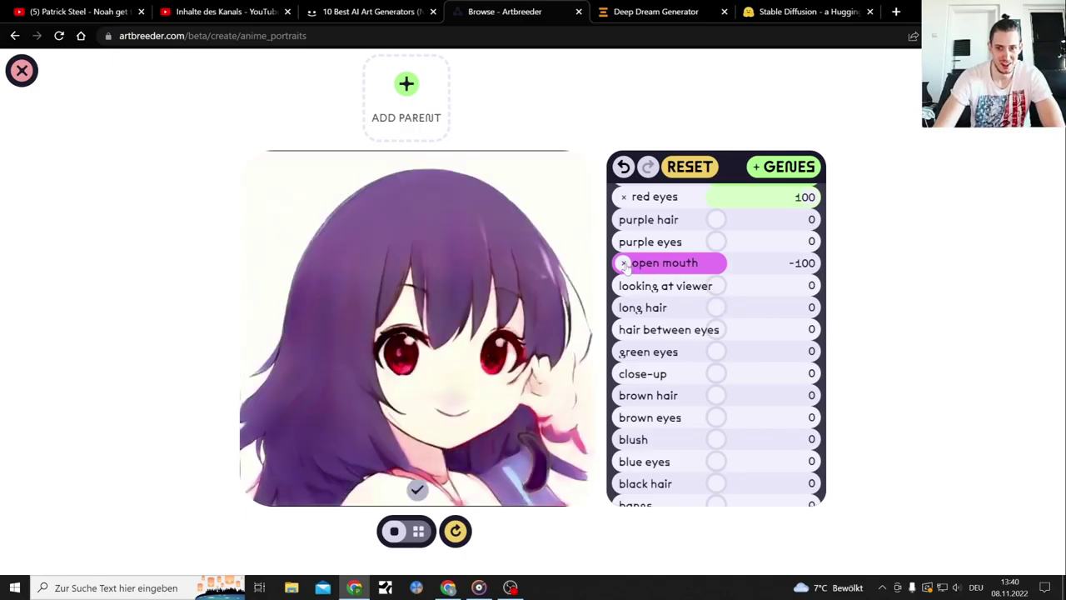
pyautogui.moveTo(633, 268); pyautogui.dragTo(863, 268)
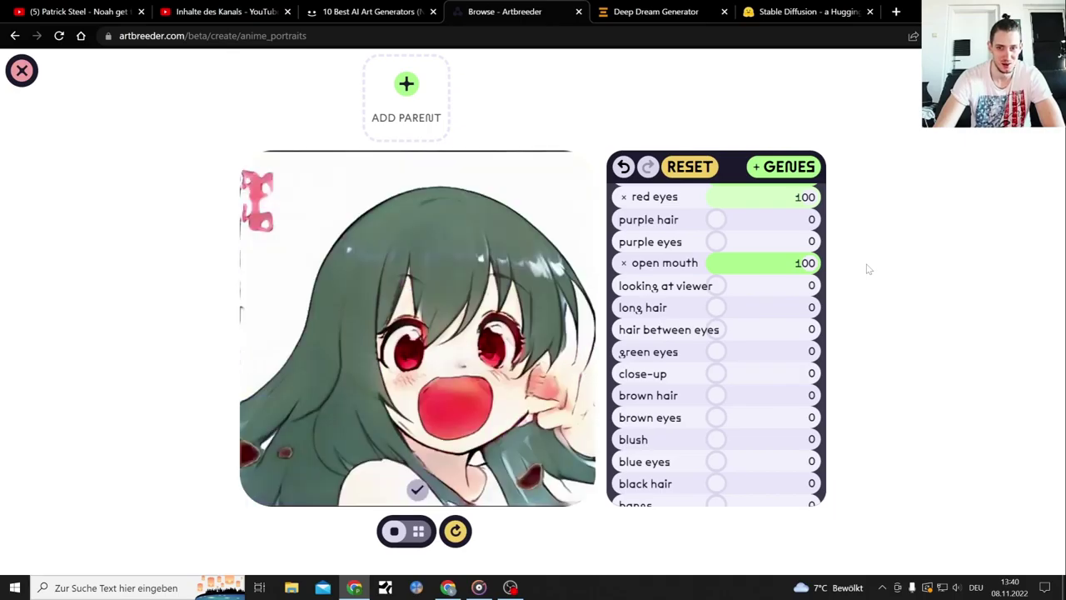
pyautogui.moveTo(812, 263); pyautogui.dragTo(606, 275)
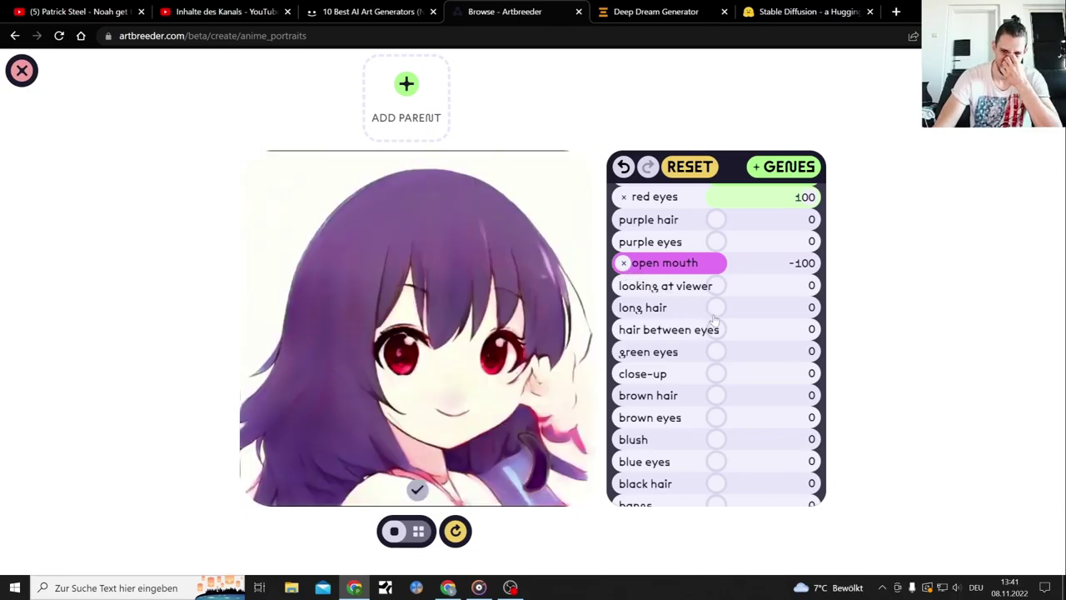
pyautogui.moveTo(716, 330); pyautogui.dragTo(932, 335)
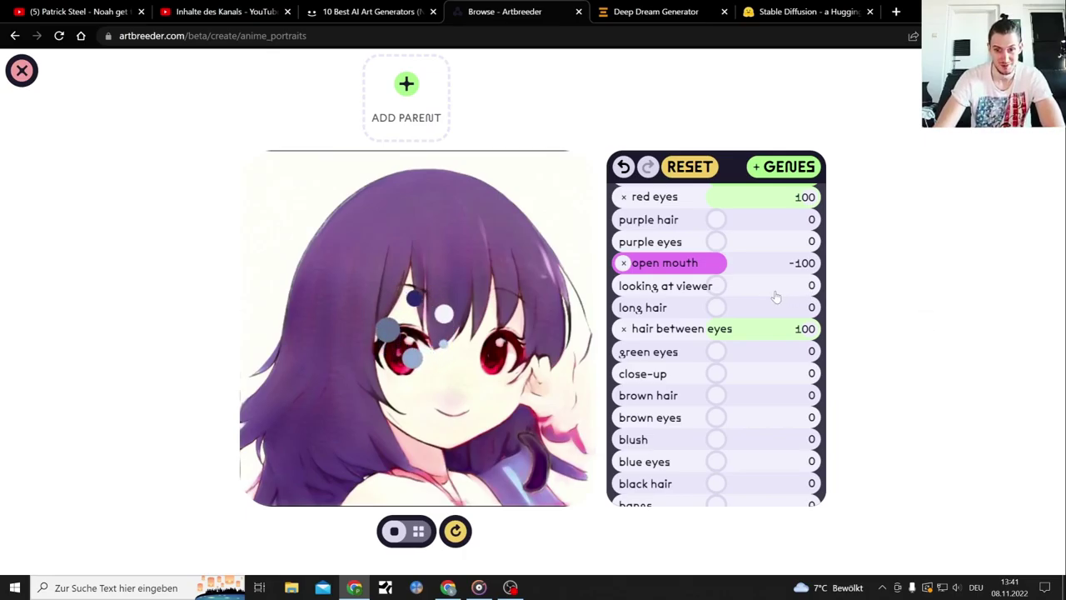
# - Swing hair between eyes to -100, settle it near 1, and switch to Deep Dream Generator
pyautogui.scroll(-1, 776, 297)
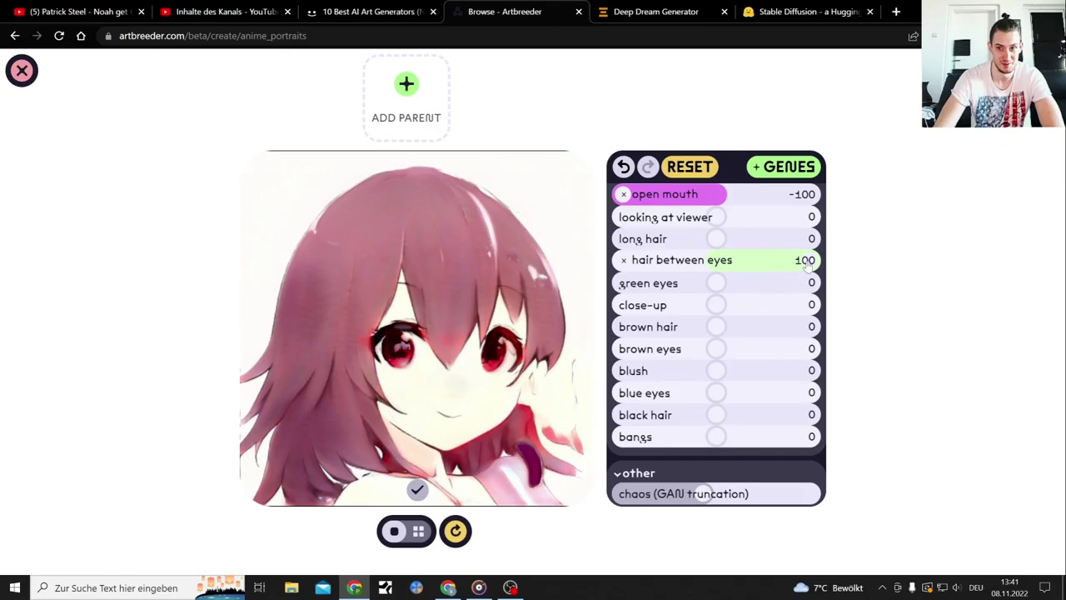
pyautogui.moveTo(719, 278); pyautogui.dragTo(604, 279)
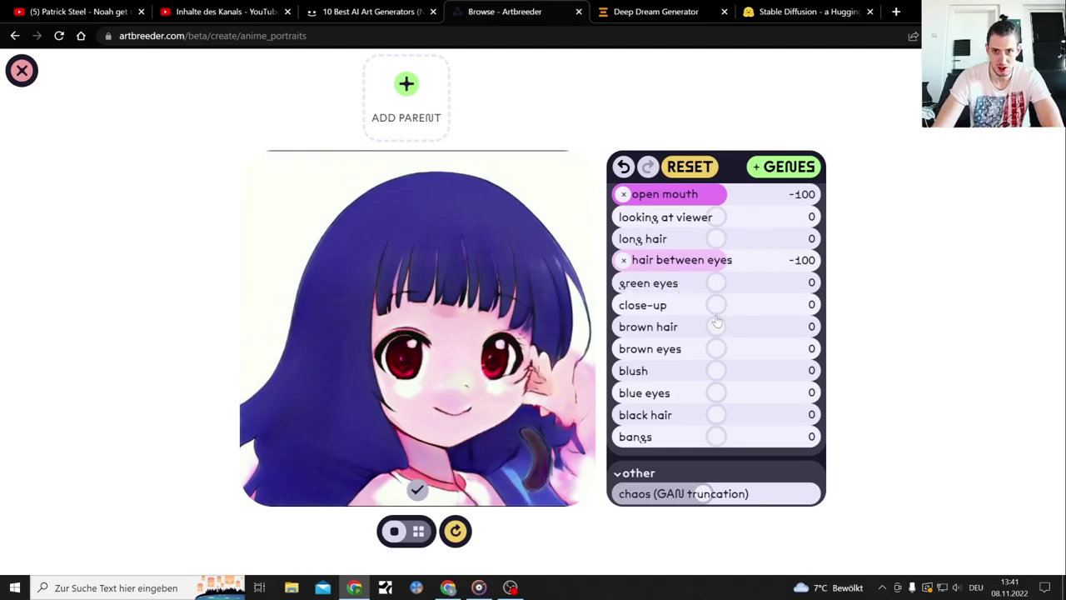
pyautogui.click(715, 260)
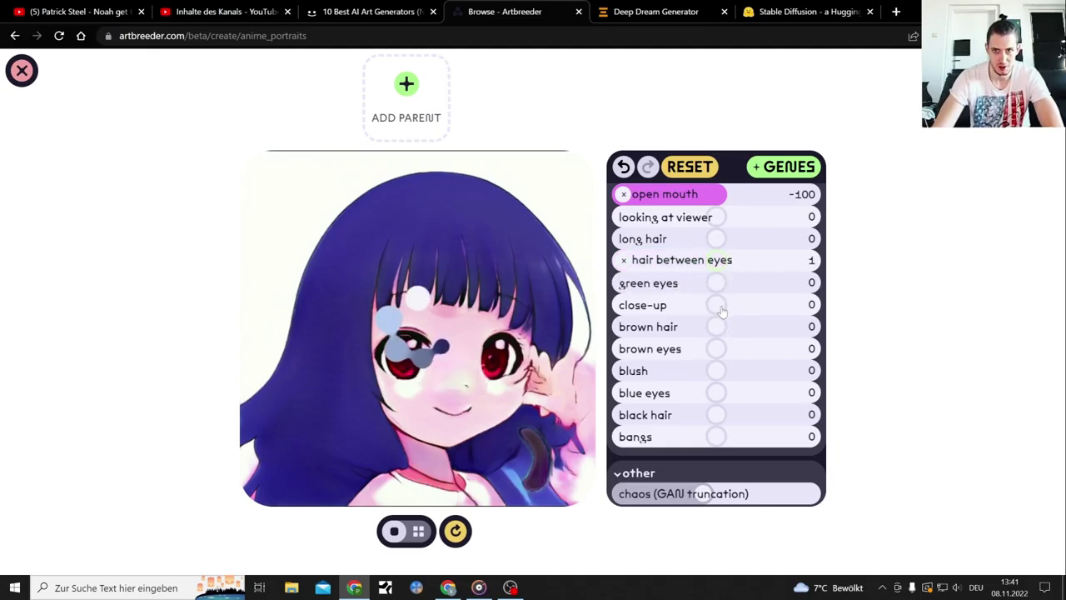
pyautogui.click(666, 11)
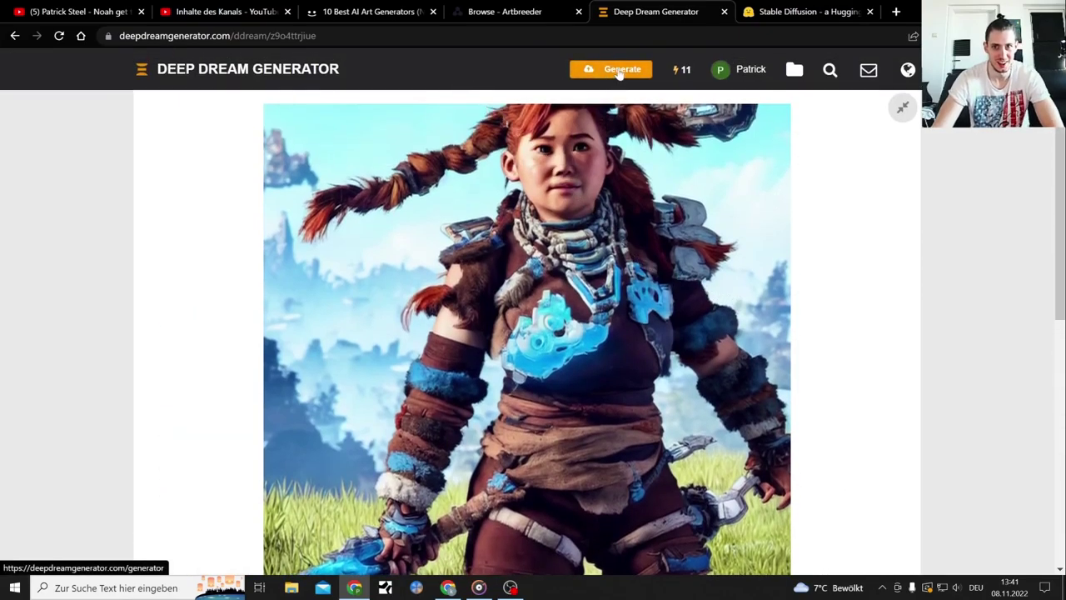
# - Submit the Text 2 Dream prompt 'Kratos God of Snacks', then return to the Artbreeder tab
pyautogui.click(616, 69)
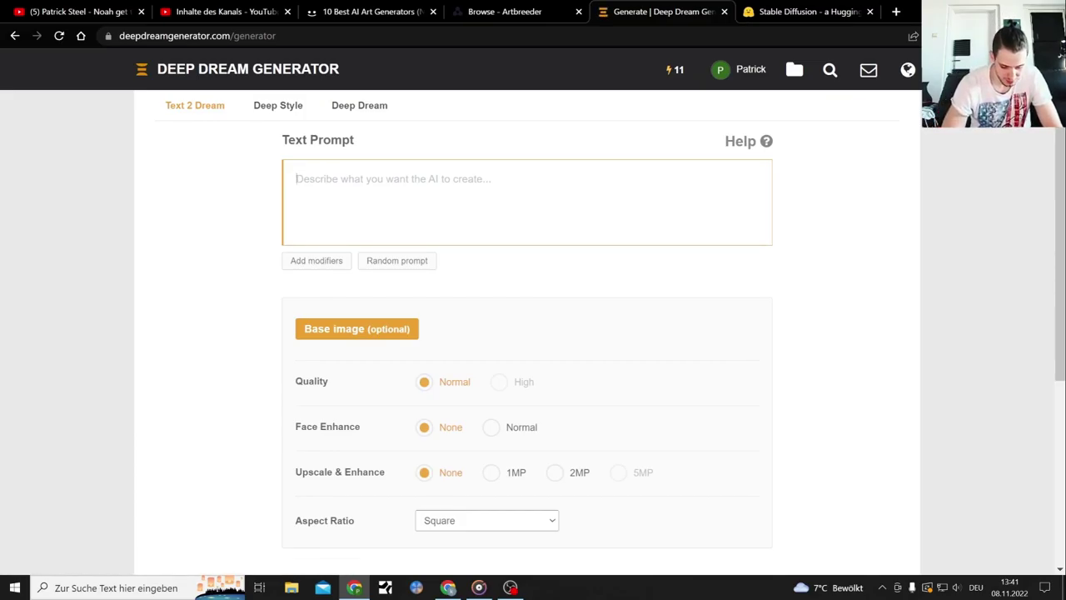
pyautogui.write('Kratos God of Snacks')
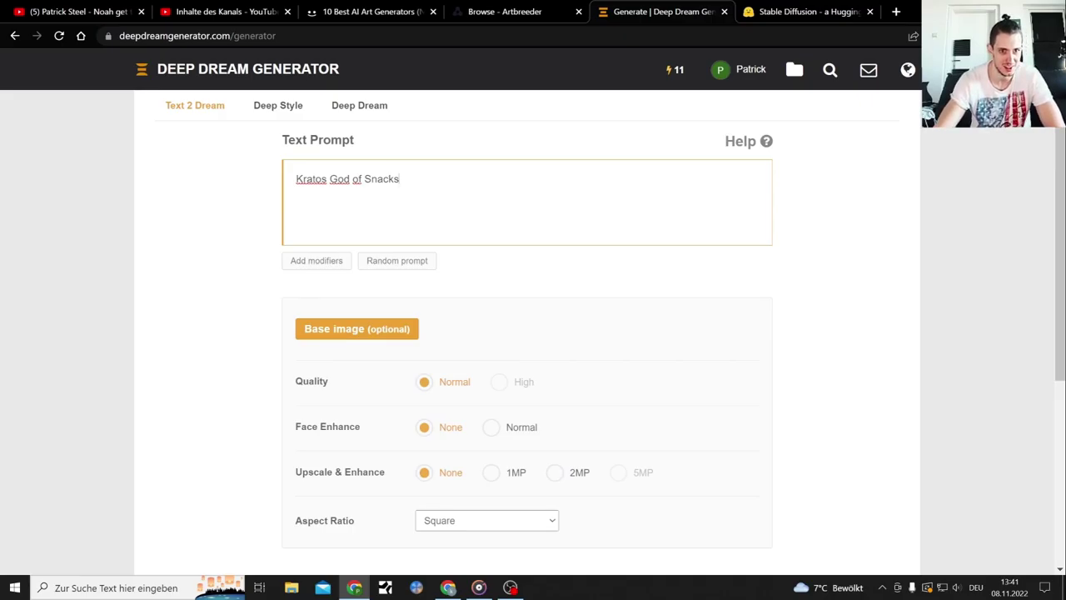
pyautogui.scroll(-3, 572, 277)
pyautogui.click(557, 402)
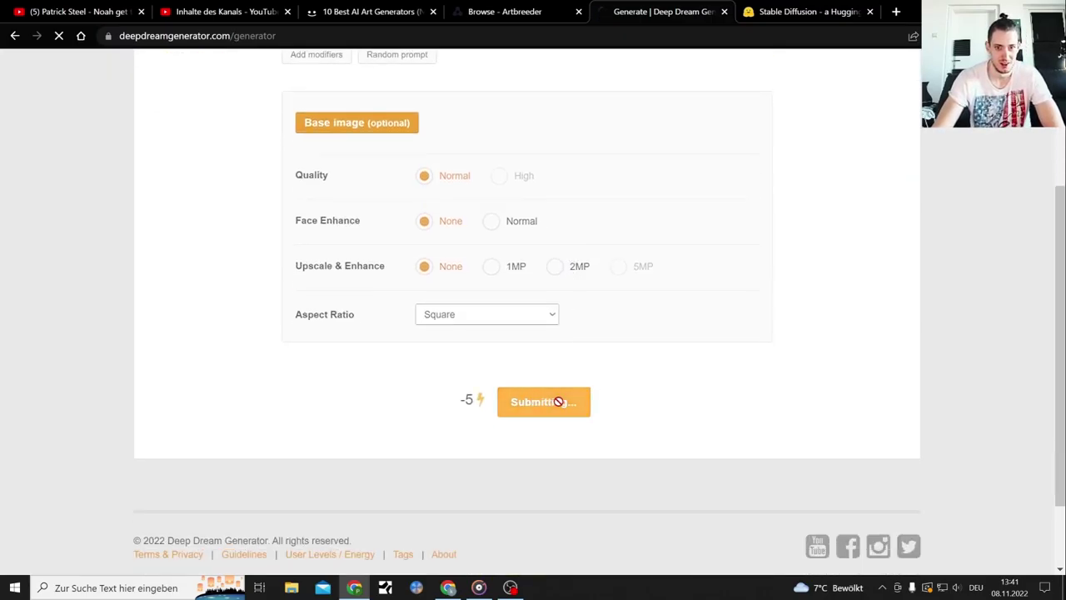
pyautogui.click(492, 13)
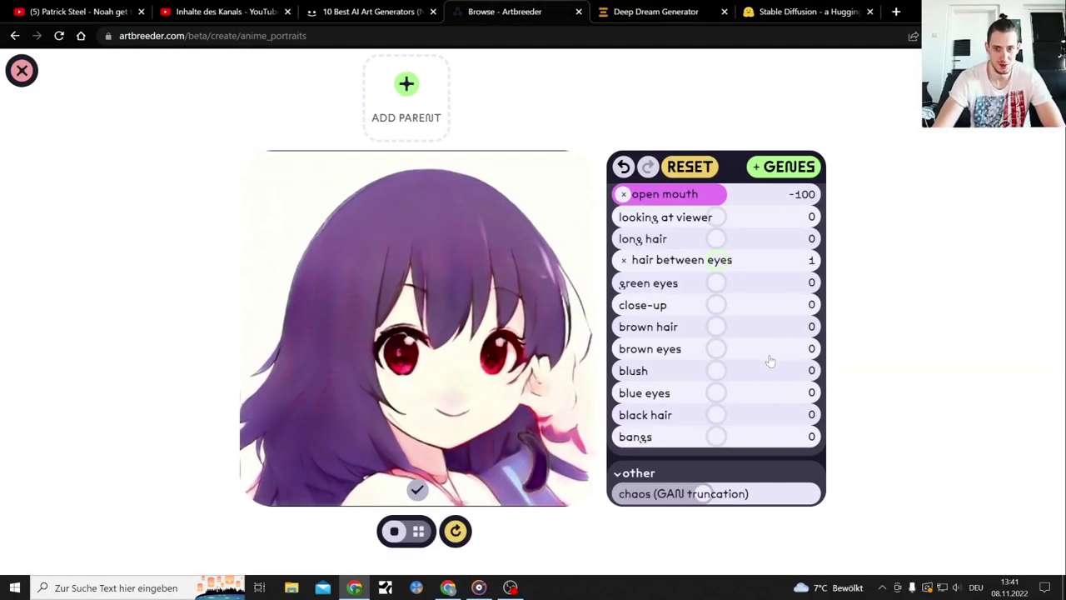
# - Drag the black hair and bangs gene sliders both to 100 on the anime portrait
pyautogui.scroll(-1, 734, 357)
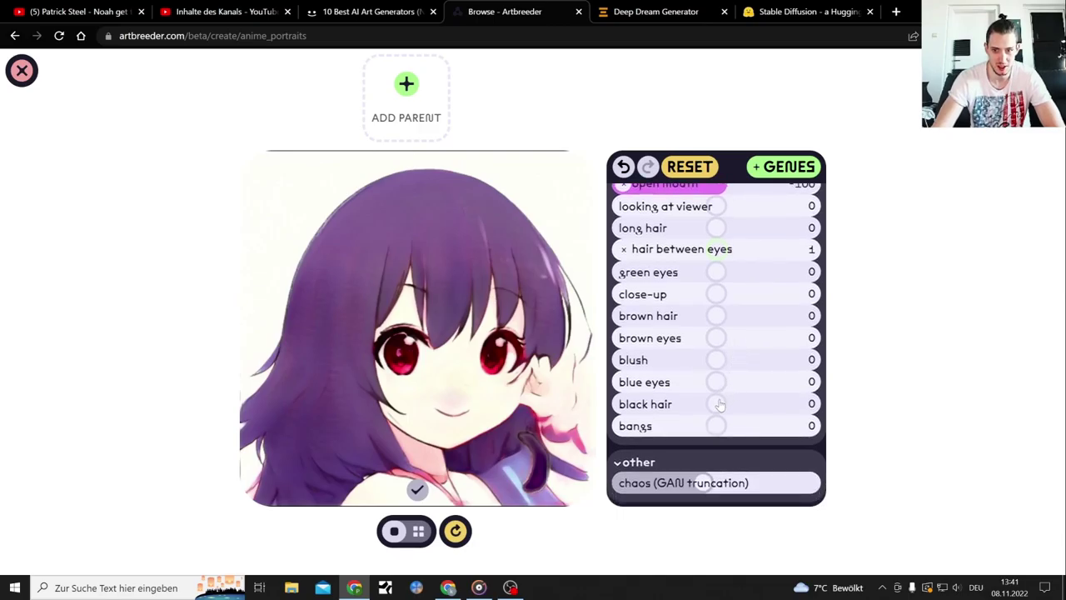
pyautogui.moveTo(719, 404); pyautogui.dragTo(866, 410)
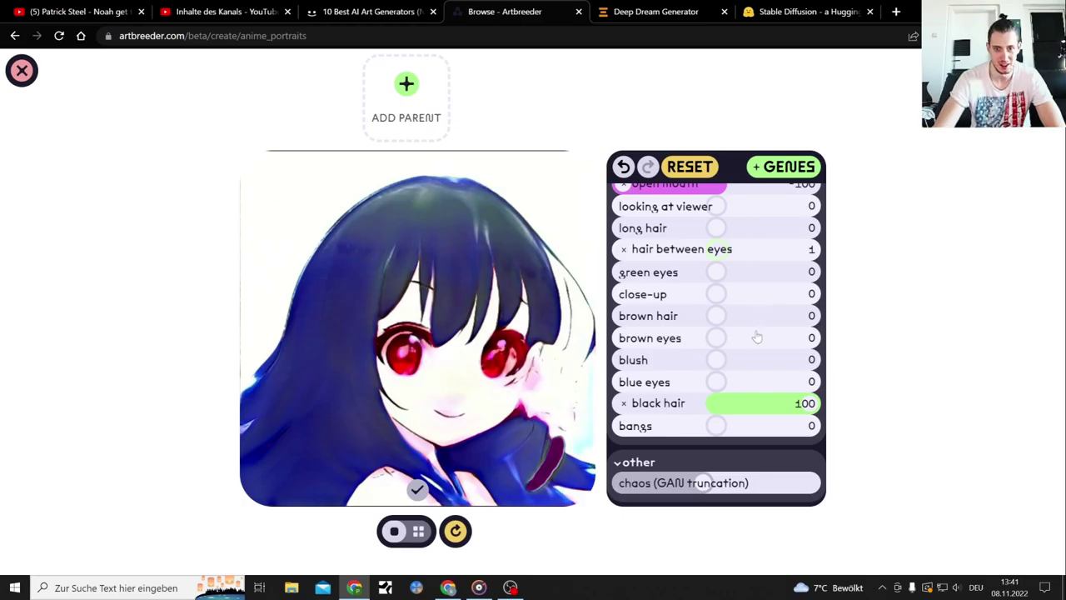
pyautogui.moveTo(717, 425); pyautogui.dragTo(856, 429)
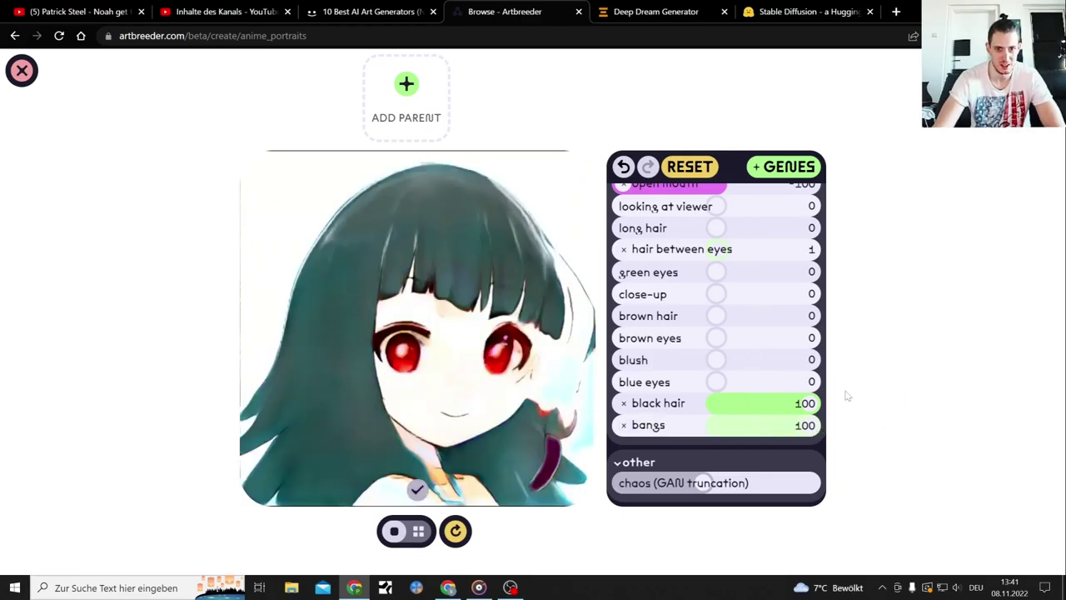
# - Look up the German translation of 'bangs' (Pony) in a new Google tab, then close it
pyautogui.click(898, 11)
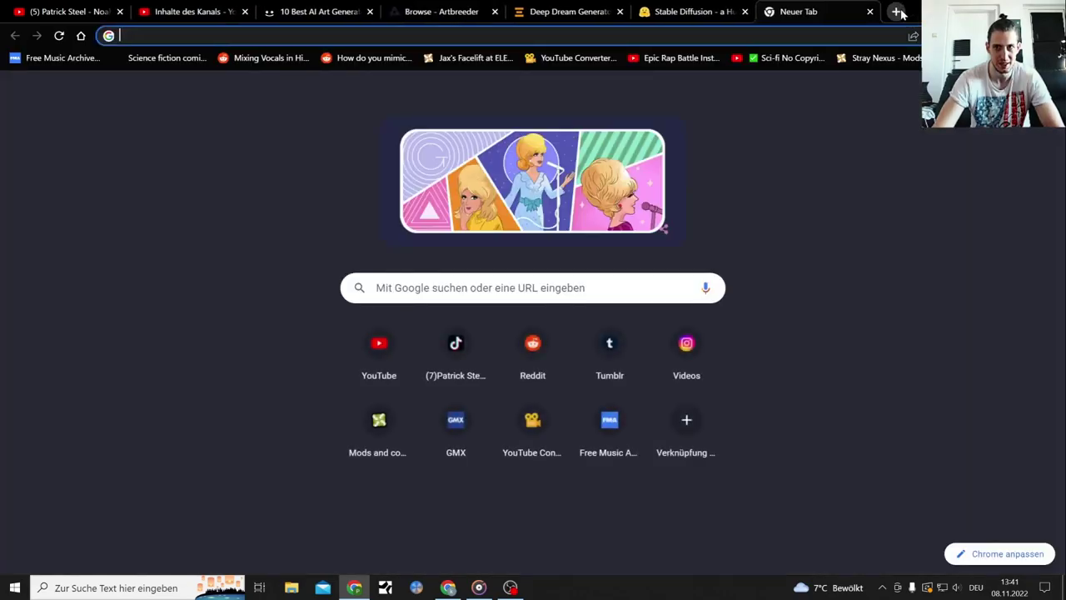
pyautogui.click(382, 37)
pyautogui.write('tr')
pyautogui.press('Return')
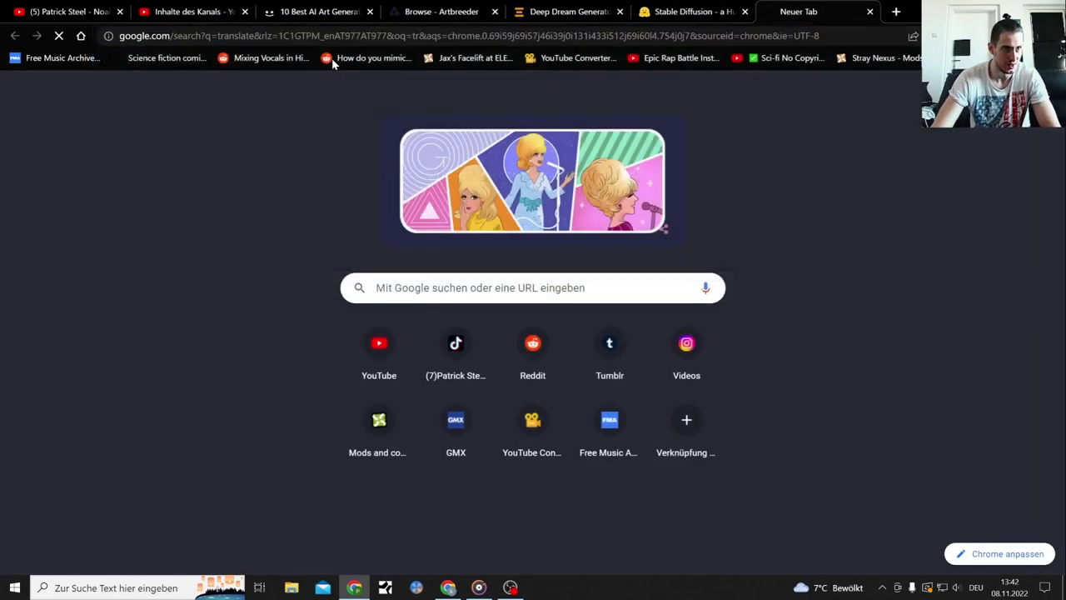
pyautogui.write('bangs')
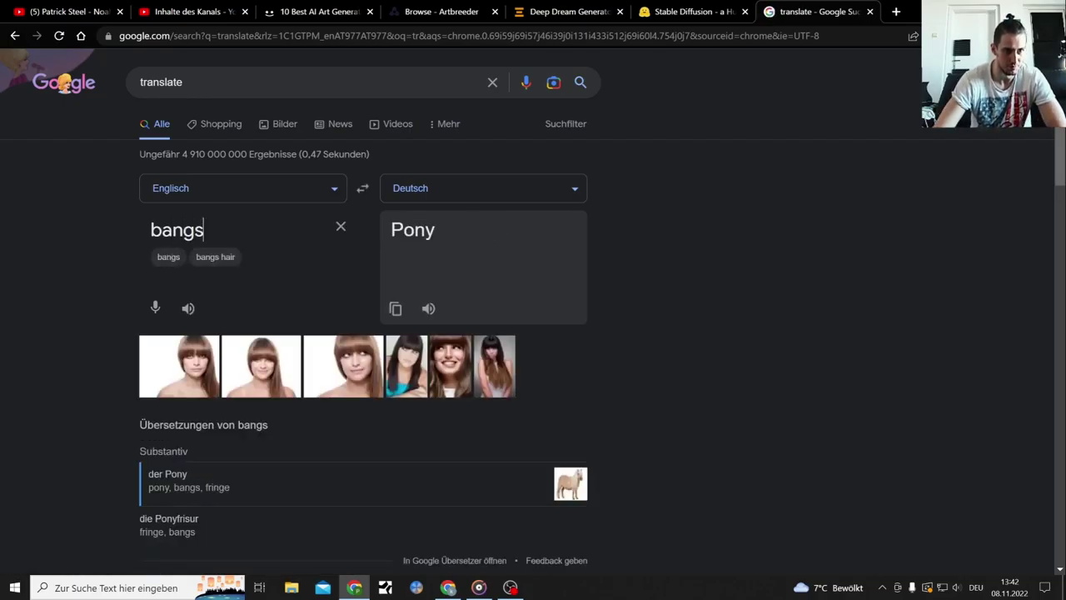
pyautogui.click(871, 13)
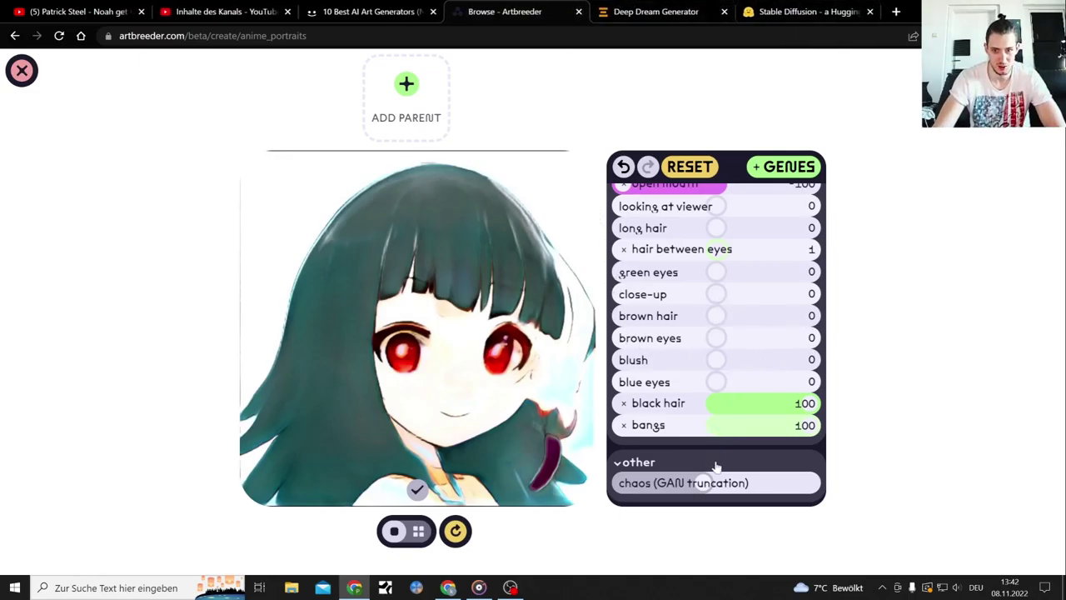
# - Apply a gene from the + GENES list to the anime portrait, then view the finished Kratos image
pyautogui.click(800, 170)
pyautogui.click(534, 270)
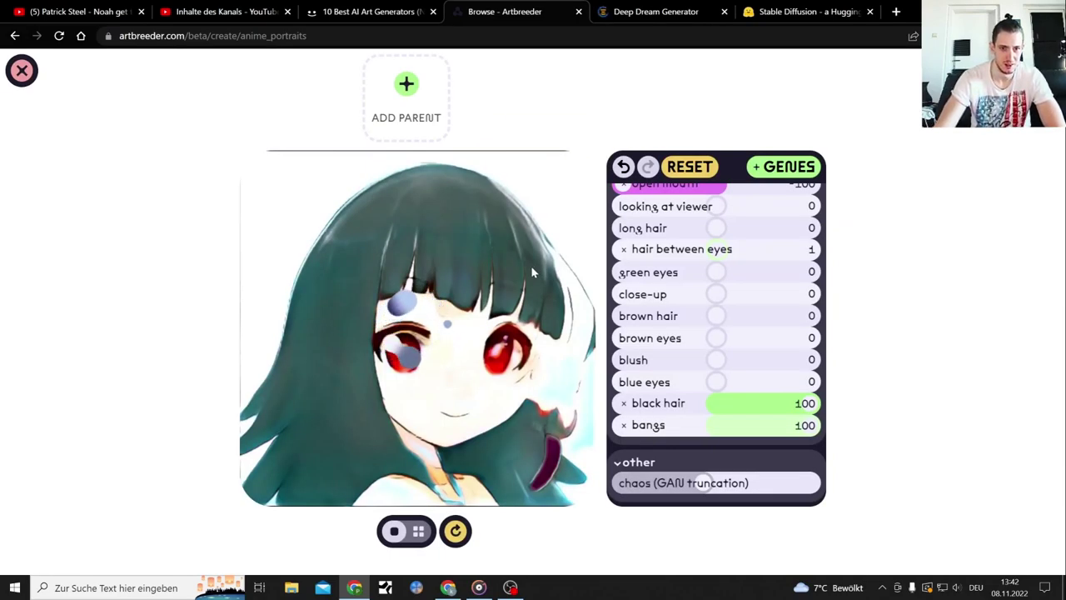
pyautogui.click(633, 10)
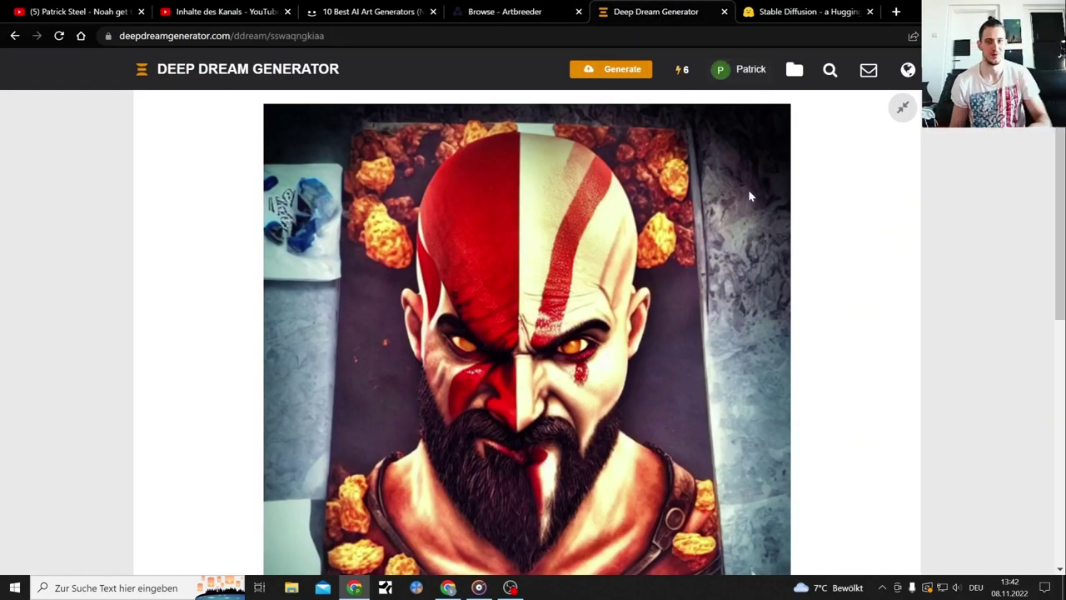
pyautogui.scroll(-4, 651, 188)
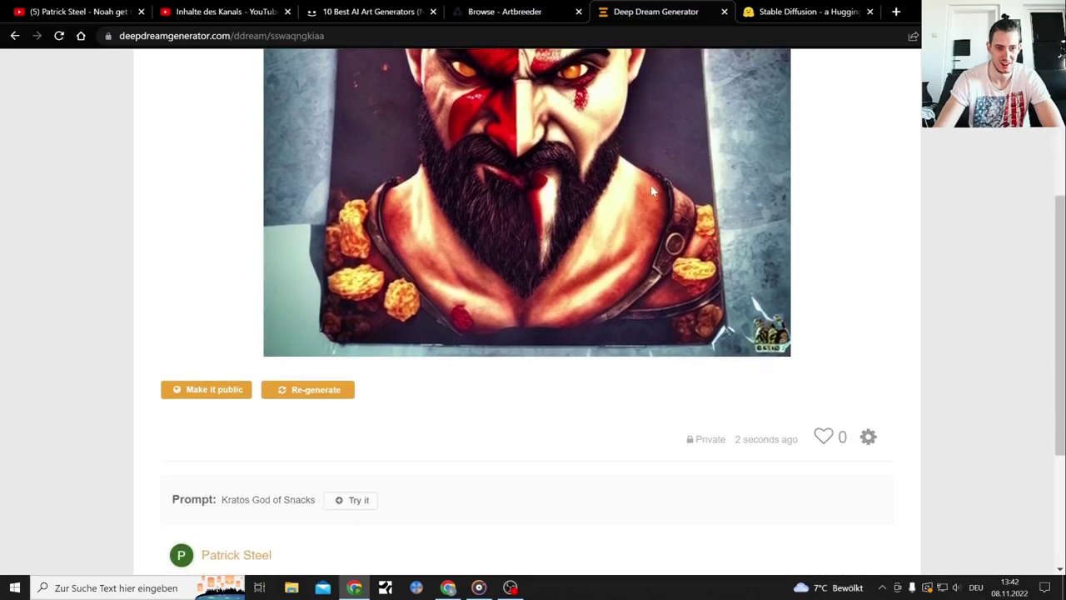
pyautogui.scroll(3, 652, 191)
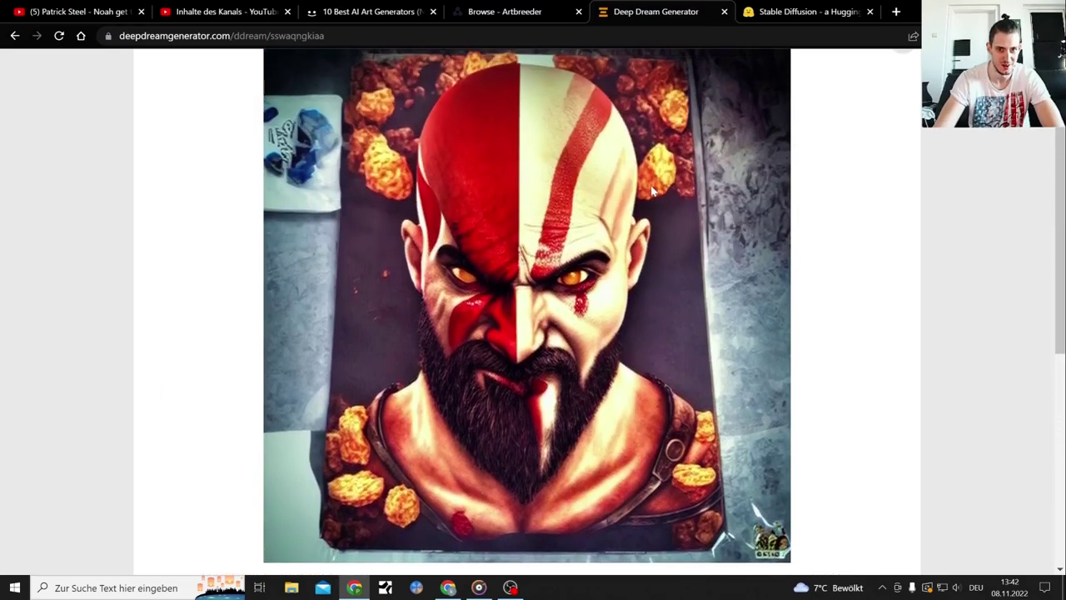
pyautogui.scroll(1, 650, 194)
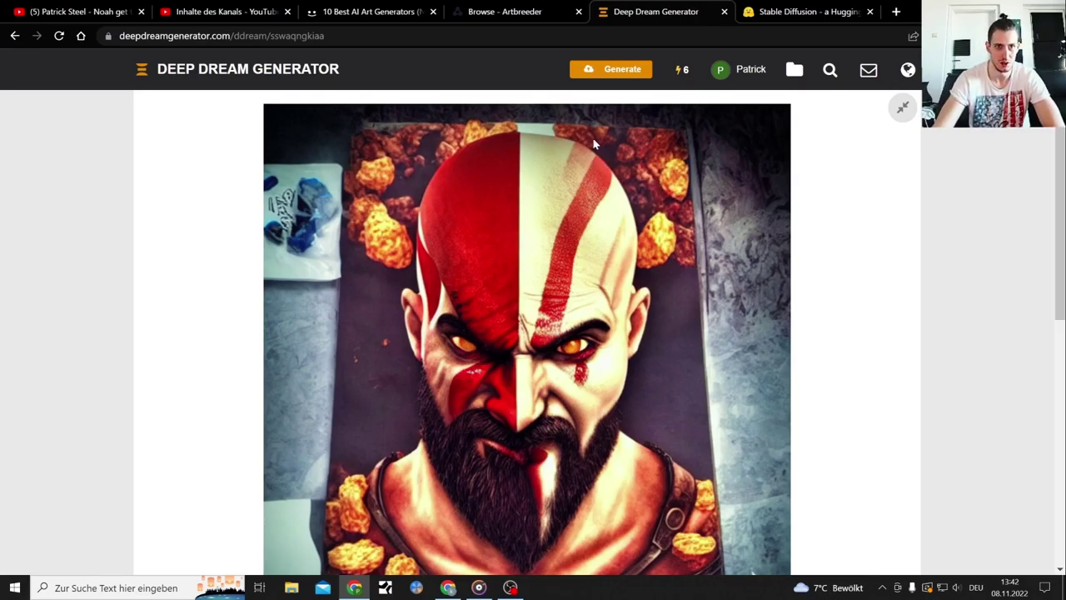
# - Submit the Text 2 Dream prompt 'Back lever Calisthenics' in Deep Dream Generator
pyautogui.click(613, 72)
pyautogui.click(802, 8)
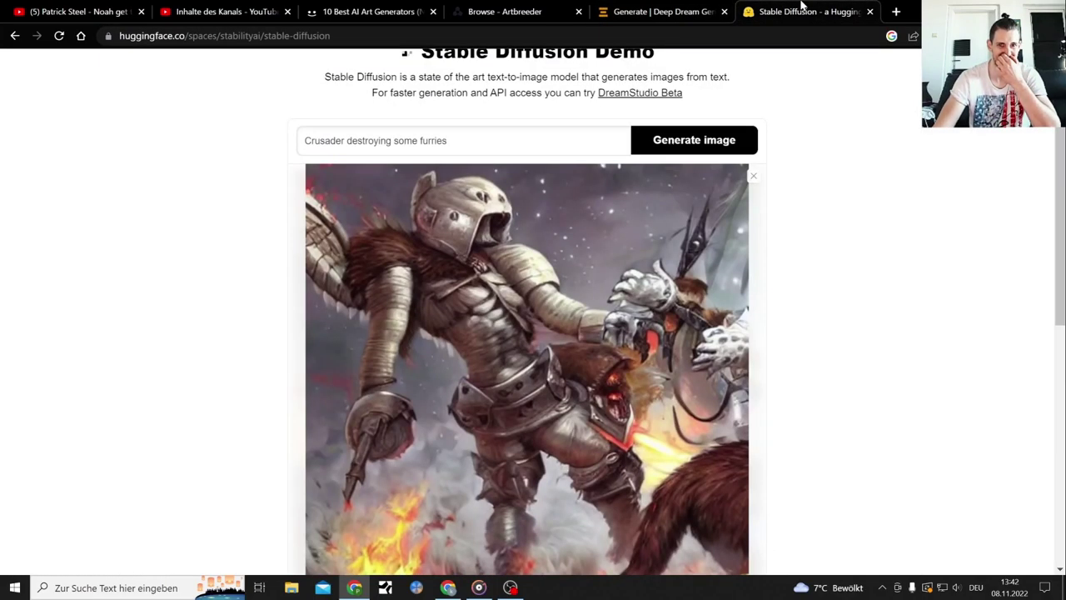
pyautogui.click(627, 11)
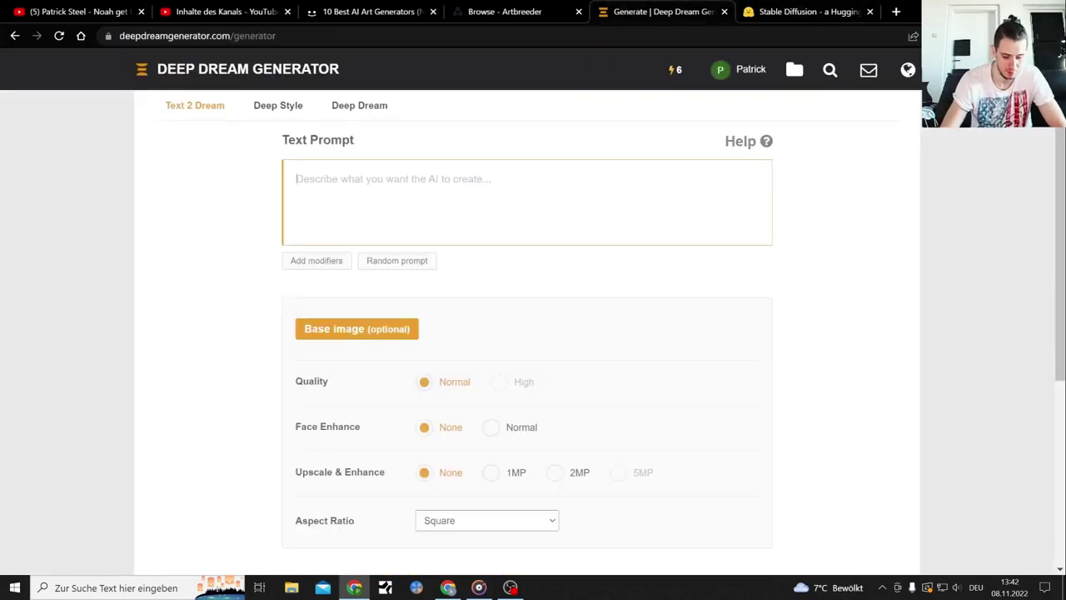
pyautogui.write('Back lever Calisthenics')
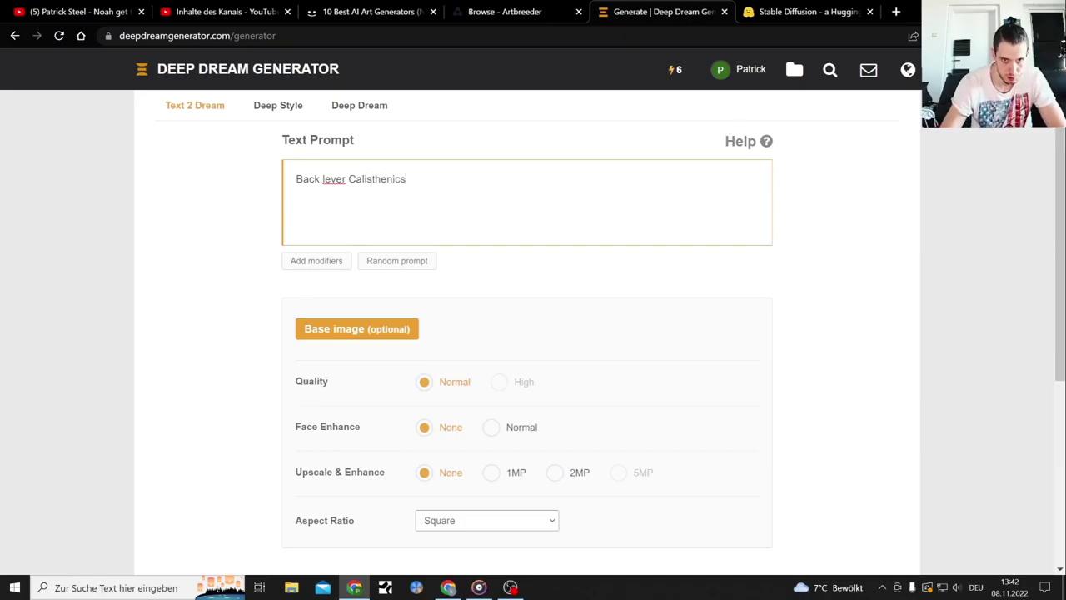
pyautogui.scroll(-3, 487, 358)
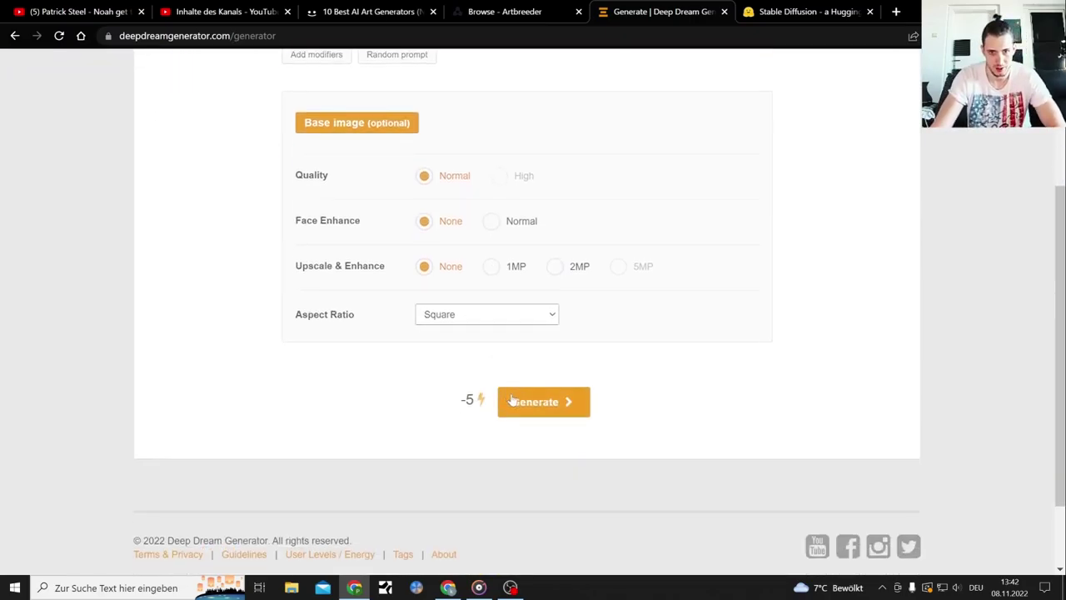
pyautogui.click(542, 402)
# - Close the anime portrait editor and scroll through the featured creations on the browse page
pyautogui.click(512, 12)
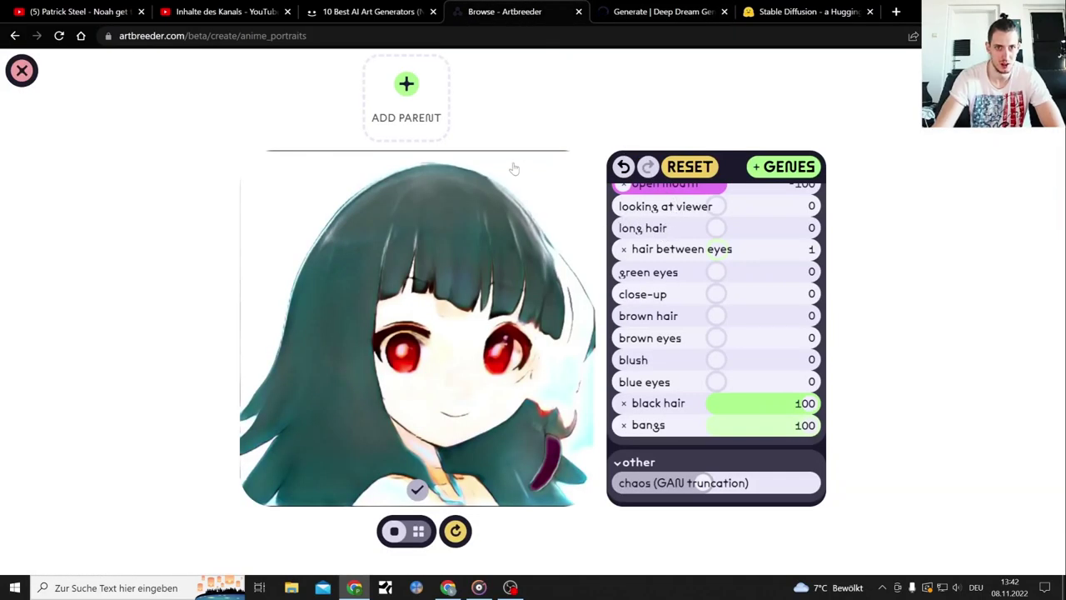
pyautogui.click(25, 72)
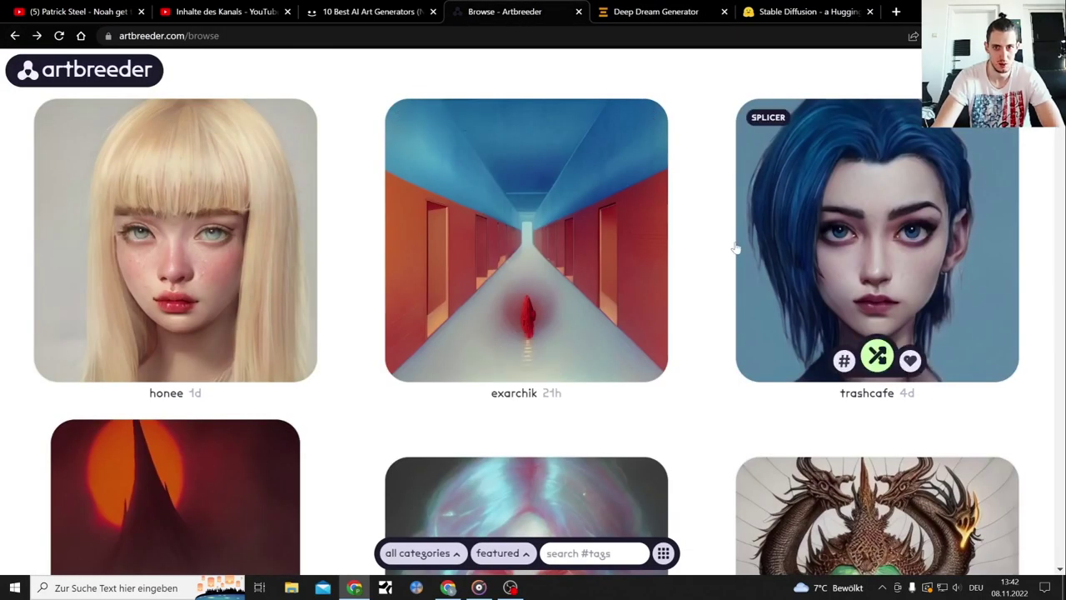
pyautogui.scroll(-8, 833, 254)
pyautogui.scroll(-10, 849, 251)
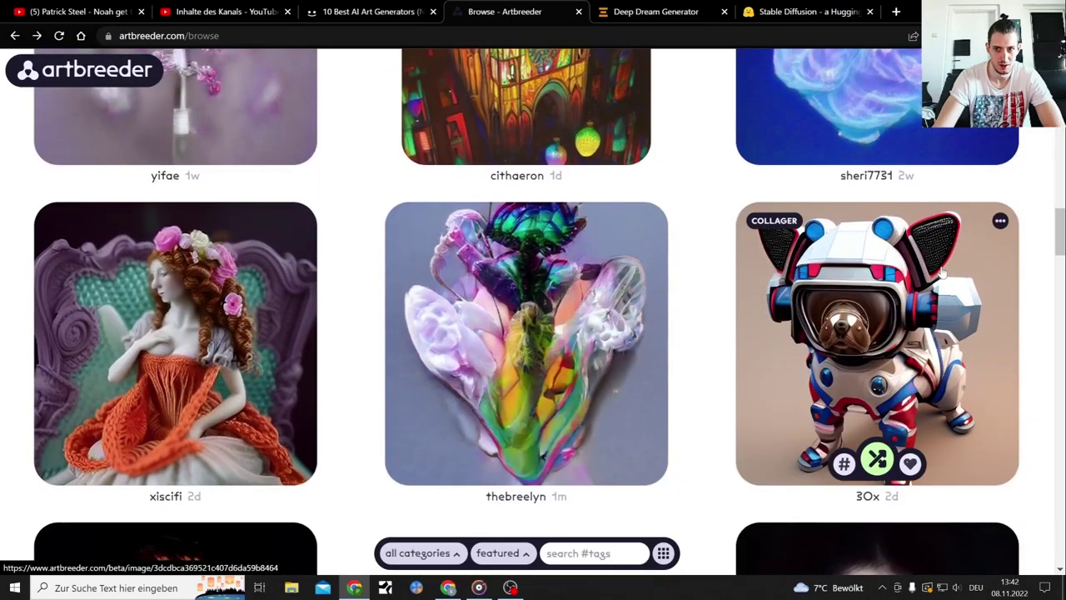
pyautogui.scroll(-4, 943, 274)
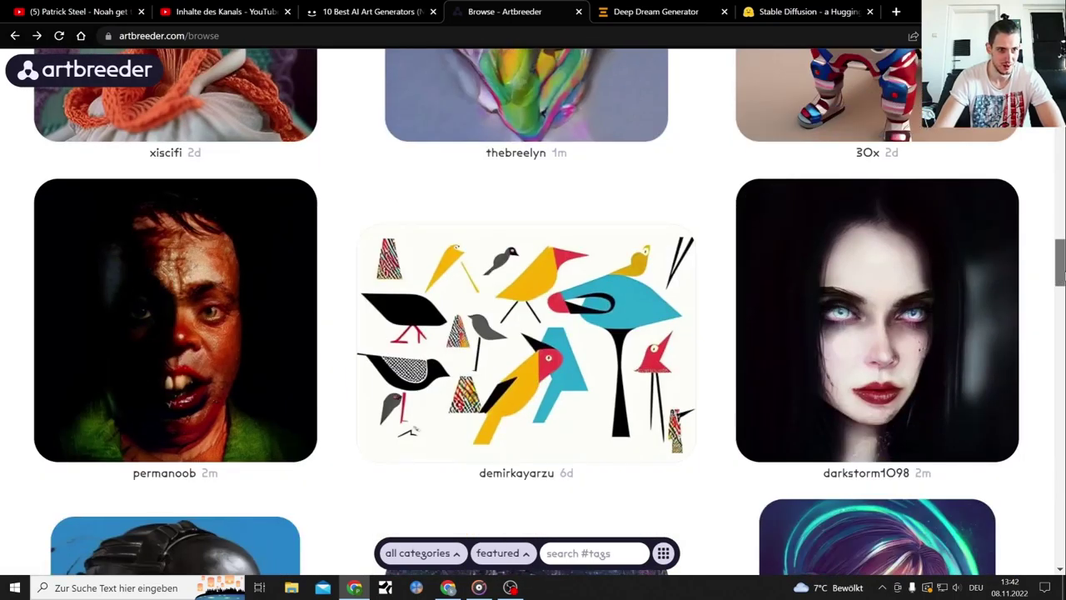
pyautogui.moveTo(1061, 263); pyautogui.dragTo(1061, 503)
pyautogui.moveTo(1061, 344); pyautogui.dragTo(1060, 442)
# - Start a new portraits video from the Create menu's video options
pyautogui.moveTo(975, 70)
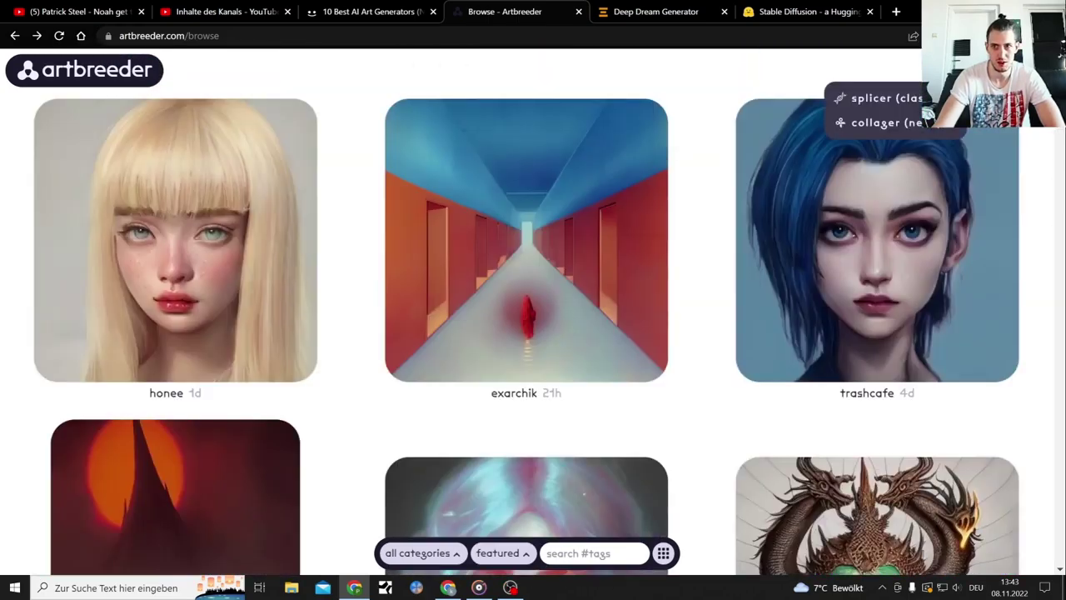
pyautogui.click(910, 89)
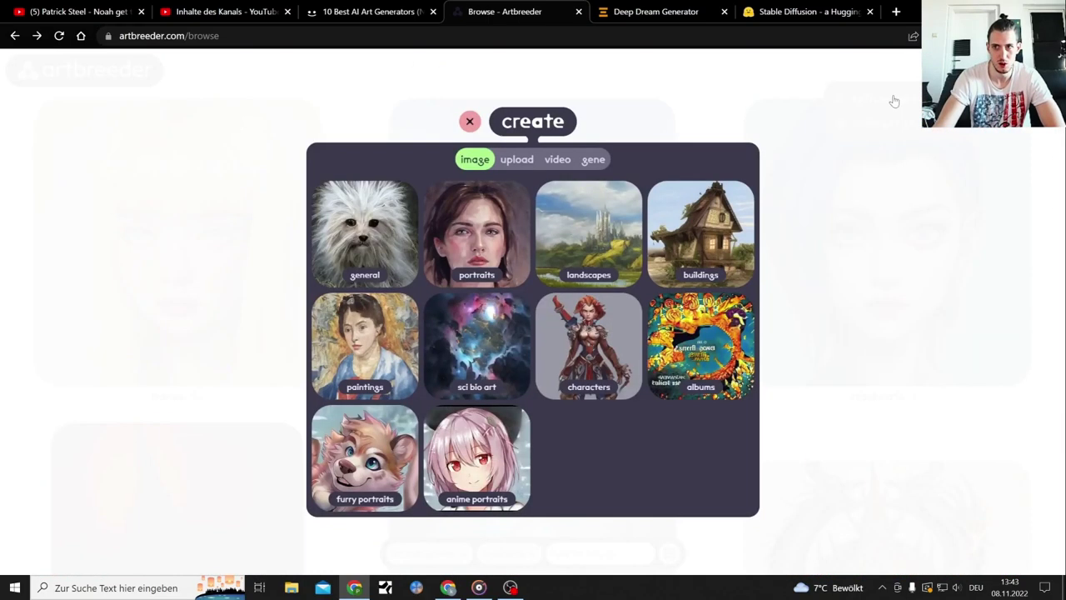
pyautogui.click(567, 161)
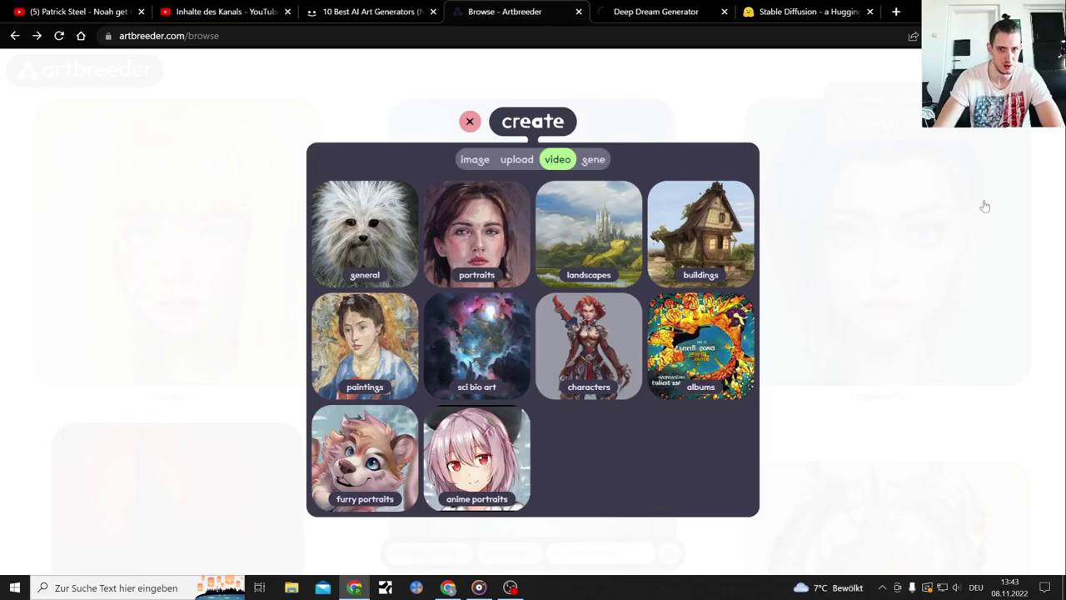
pyautogui.click(484, 255)
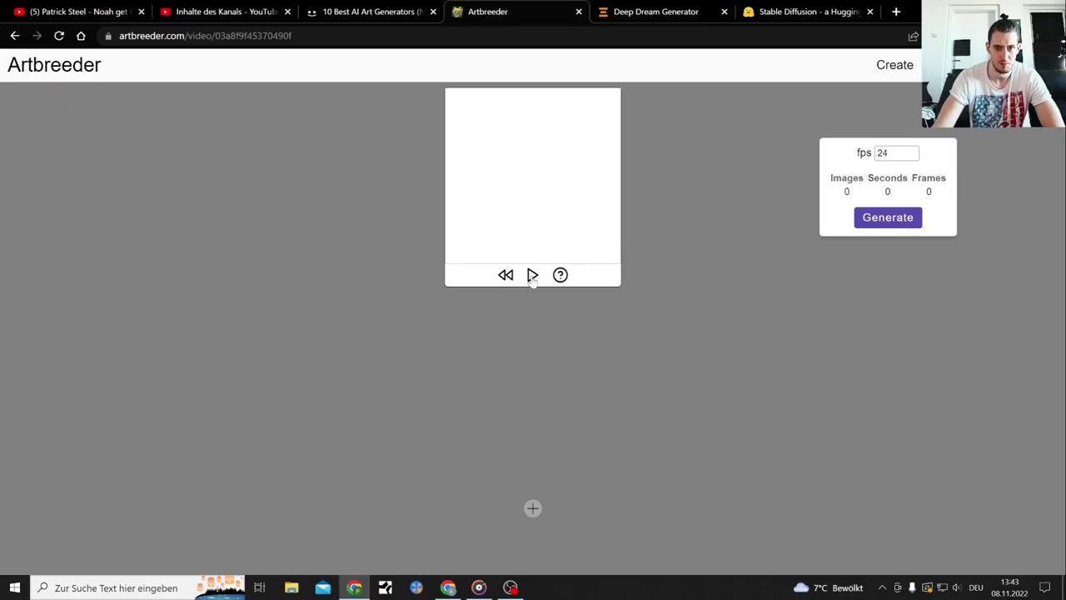
# - Dismiss the 'No images selected' alert and bring up the picker for the first image
pyautogui.click(888, 218)
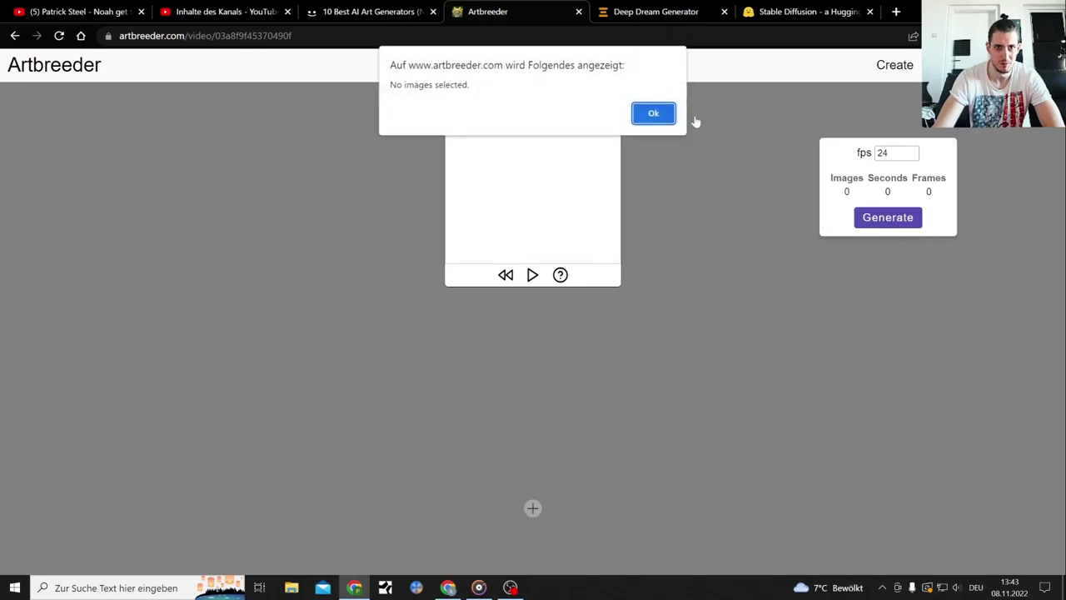
pyautogui.click(655, 114)
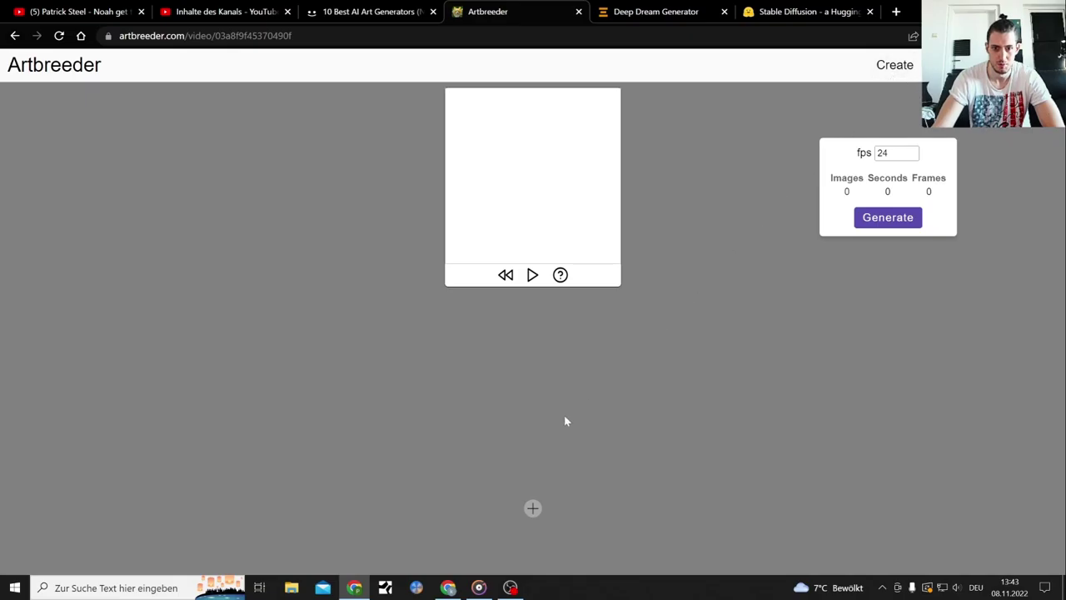
pyautogui.click(533, 508)
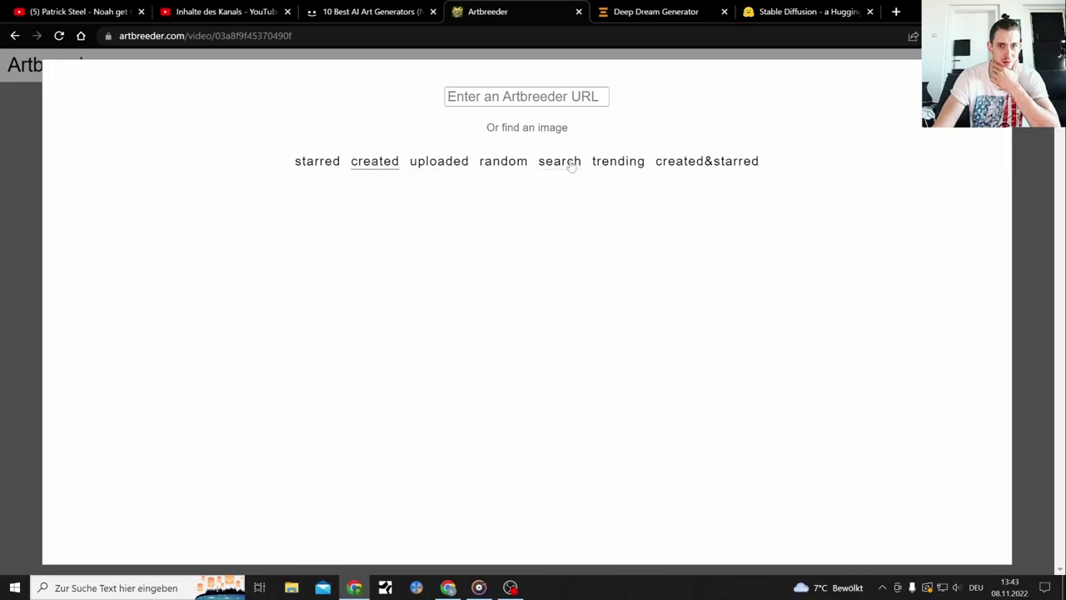
# - Flip through the picker's starred, random, uploaded and created image tabs
pyautogui.click(689, 161)
pyautogui.click(486, 161)
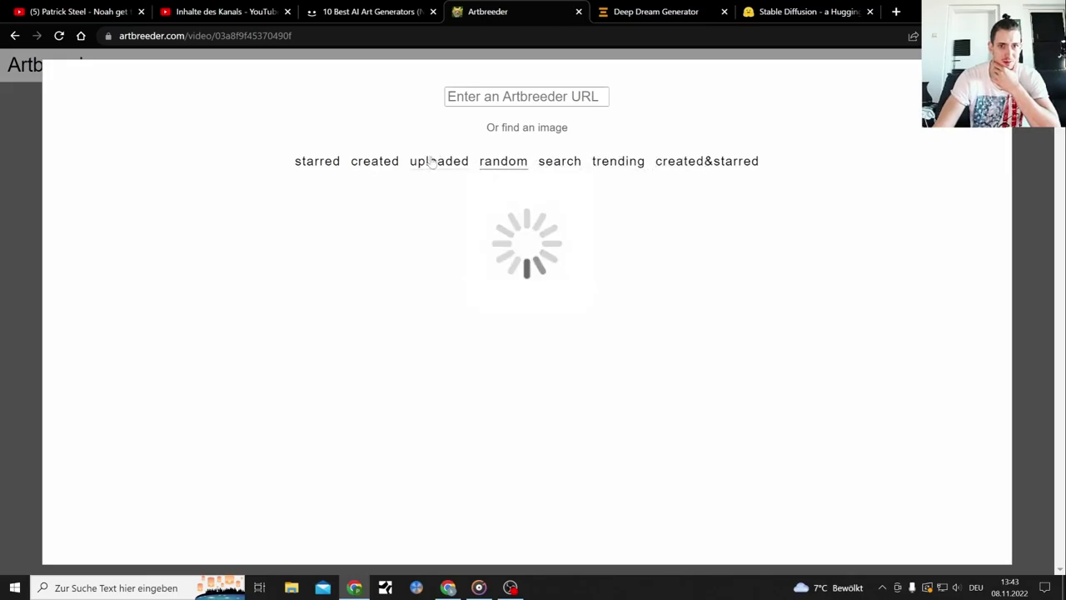
pyautogui.click(437, 162)
pyautogui.click(385, 167)
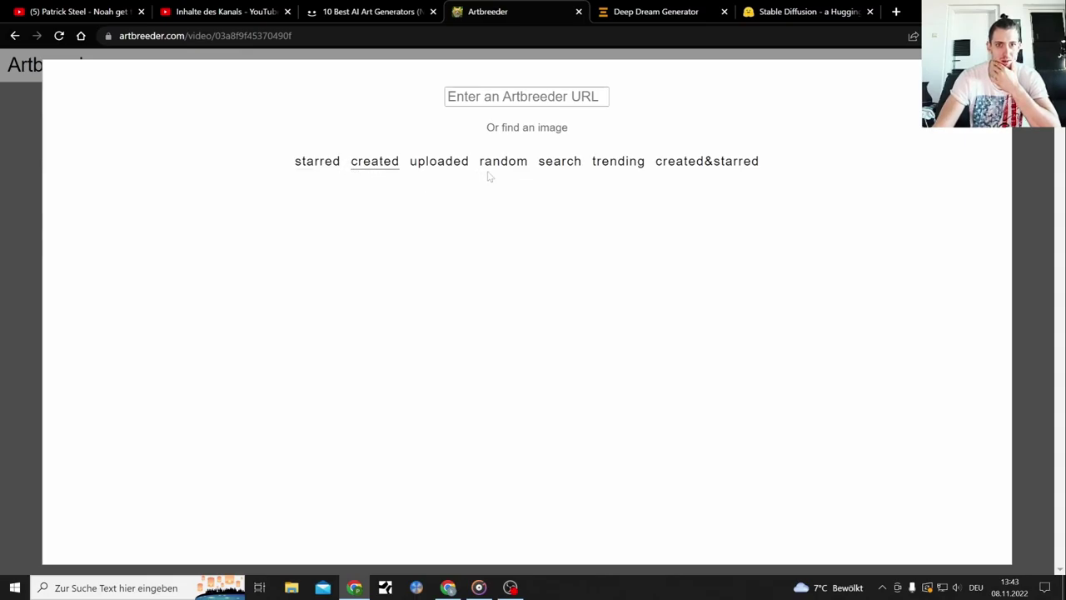
# - Switch to trending images and scroll the grid looking for the brown-haired portrait
pyautogui.click(622, 166)
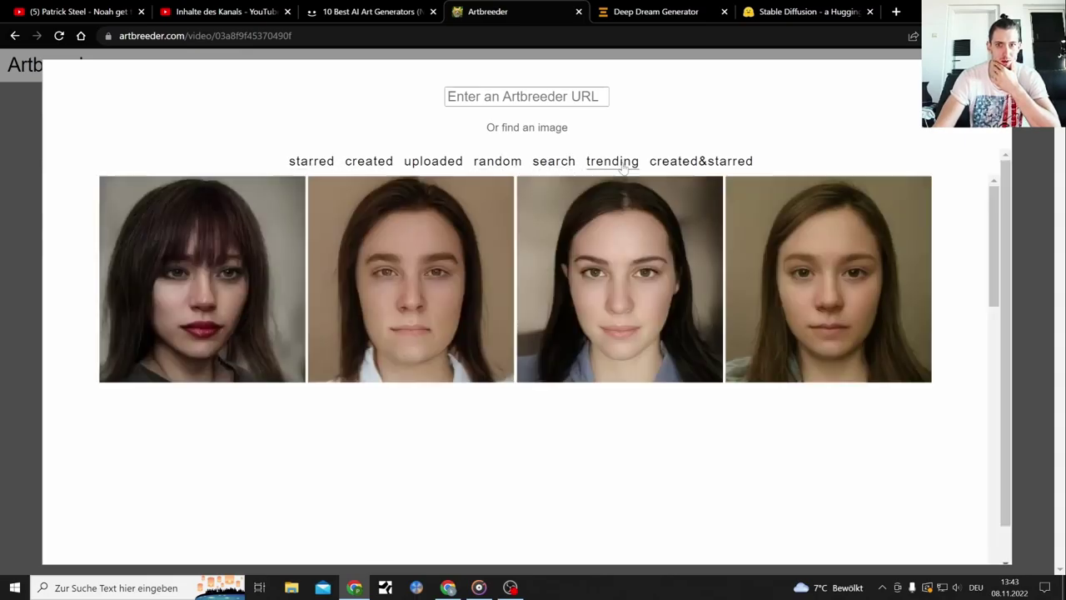
pyautogui.scroll(-6, 666, 209)
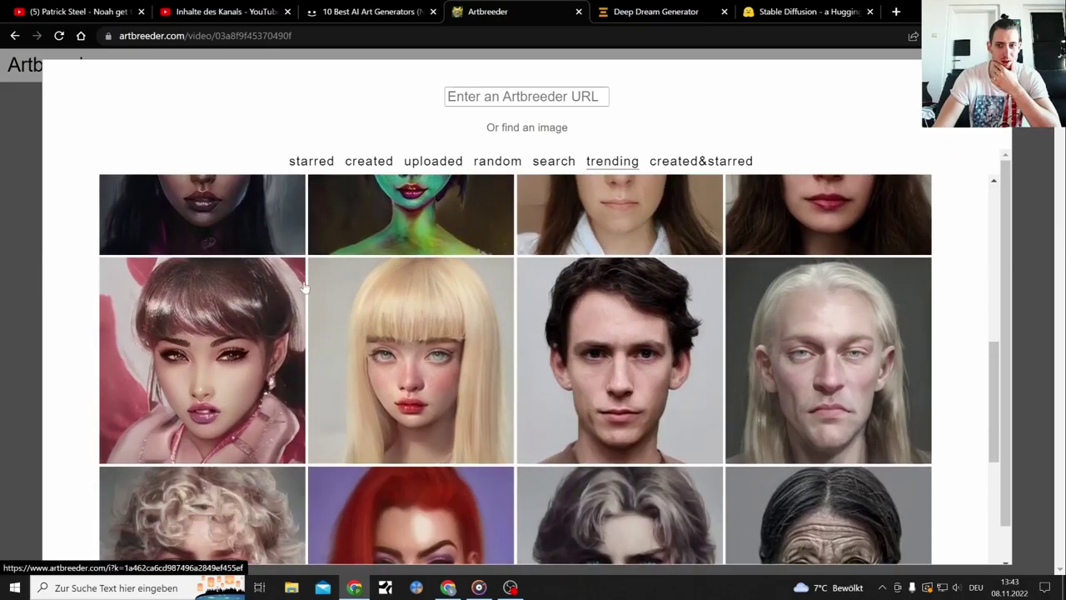
pyautogui.scroll(2, 288, 295)
pyautogui.scroll(-3, 795, 302)
pyautogui.scroll(-3, 850, 309)
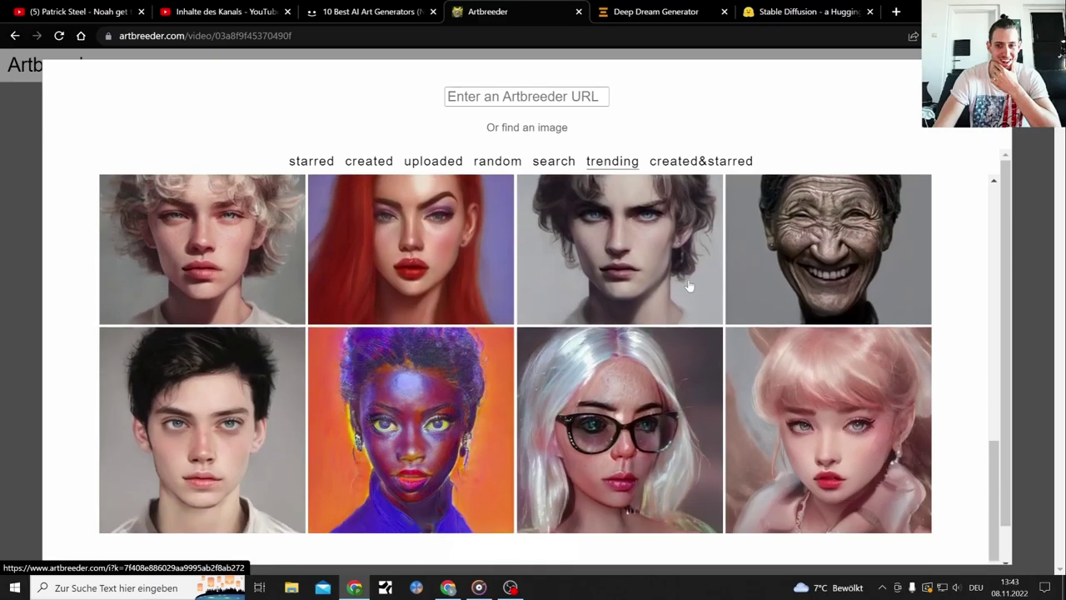
pyautogui.scroll(-6, 673, 290)
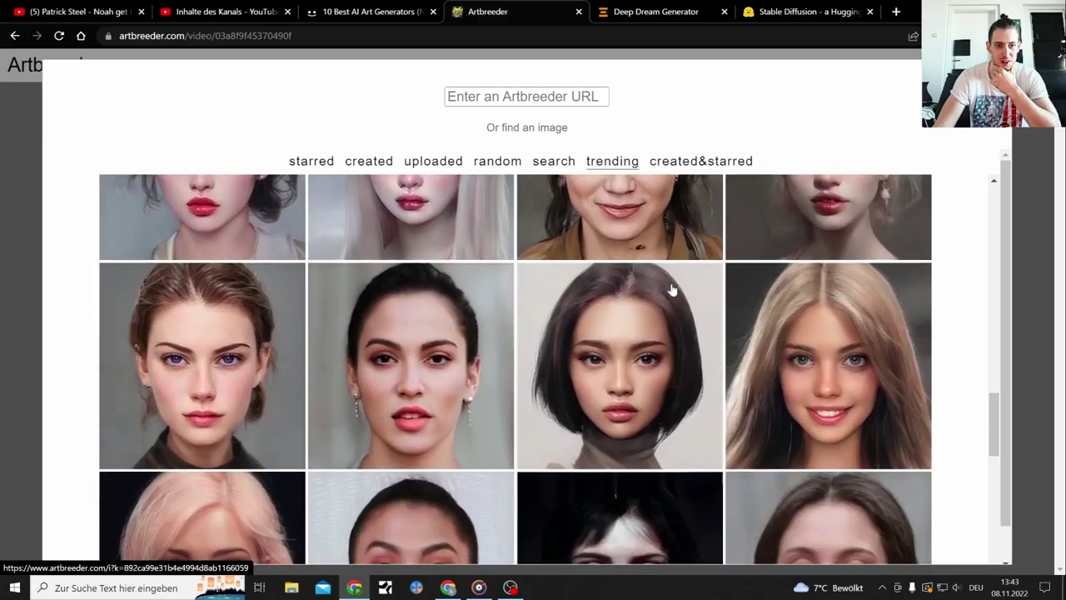
pyautogui.scroll(-1, 673, 290)
# - Add the brown-haired trending portrait to the video and open its image page
pyautogui.click(203, 298)
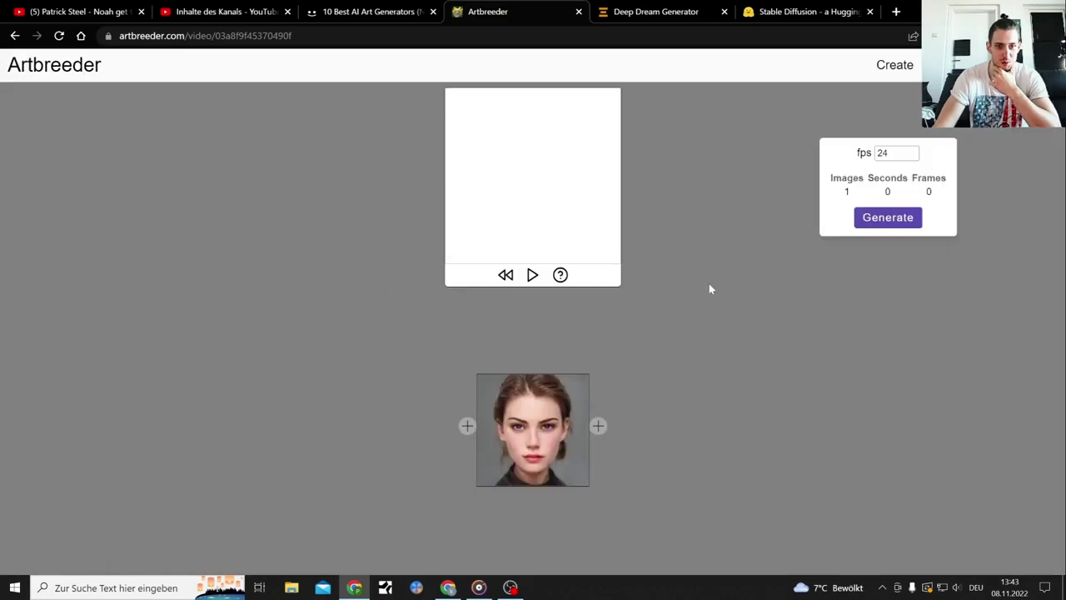
pyautogui.moveTo(550, 421)
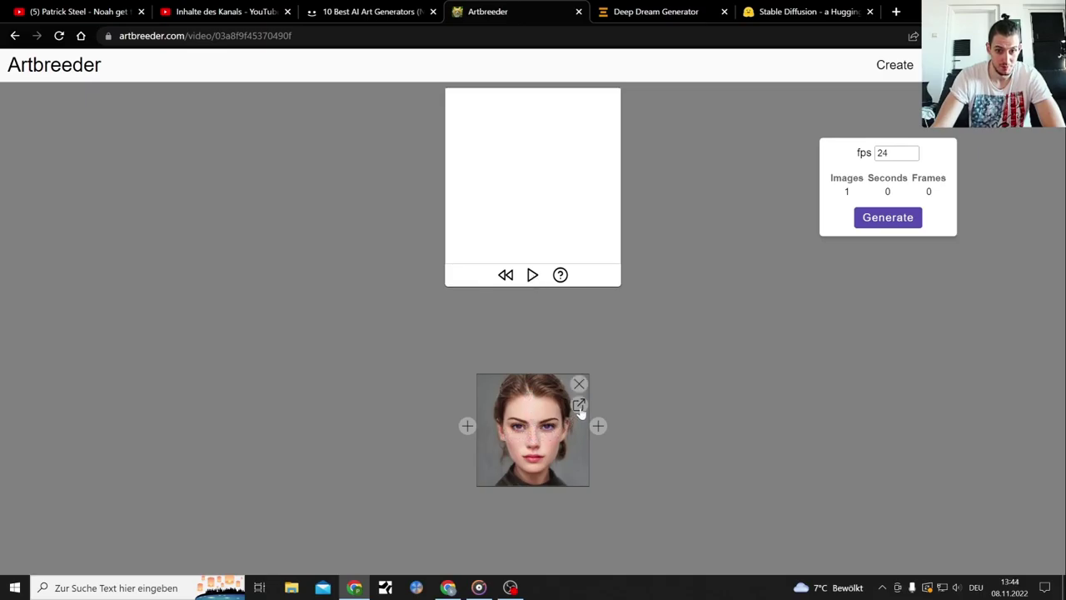
pyautogui.click(580, 405)
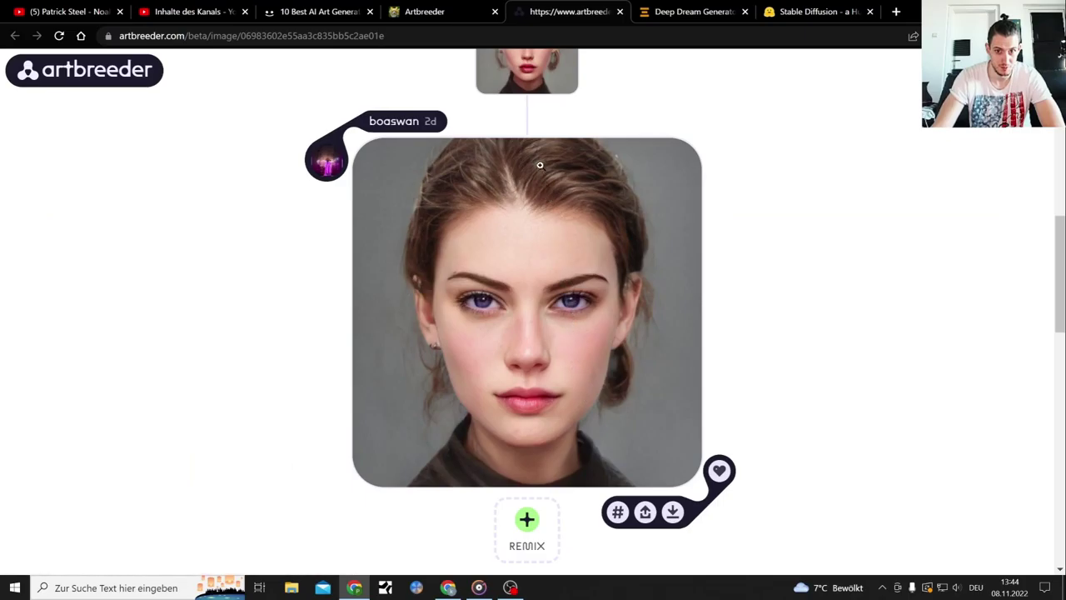
# - Open the dark-haired ancestor's page from the lineage, then close the tab to return to the video editor
pyautogui.scroll(-2, 540, 165)
pyautogui.scroll(4, 599, 284)
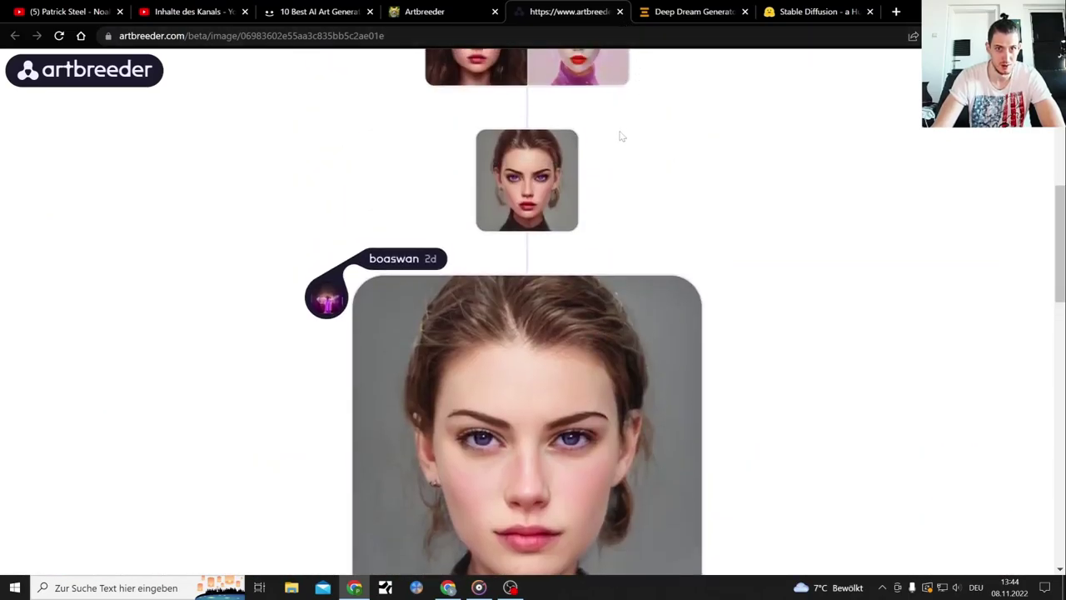
pyautogui.scroll(7, 621, 136)
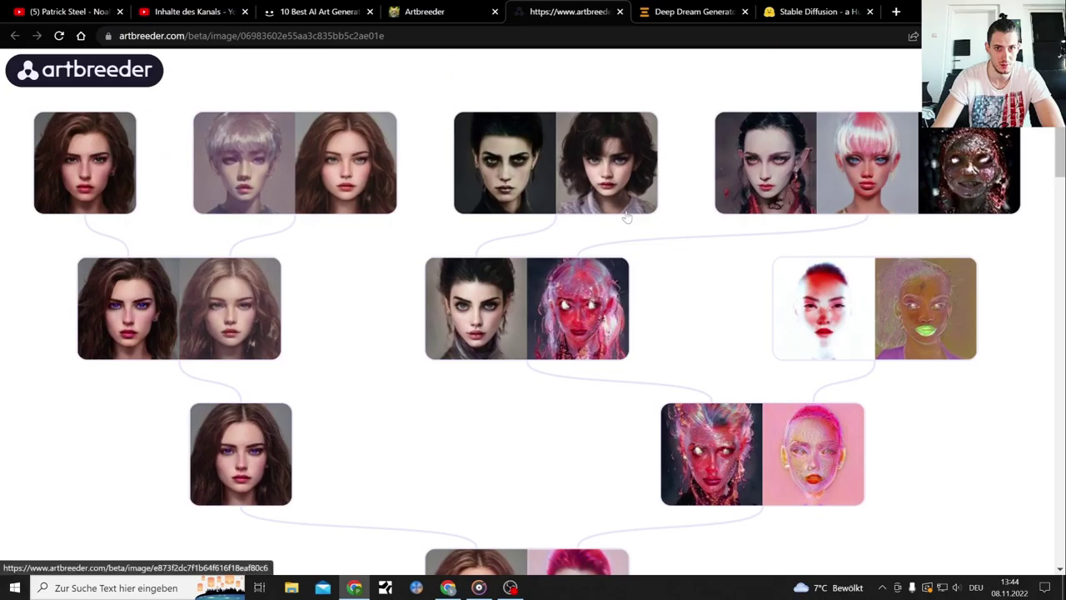
pyautogui.click(517, 157)
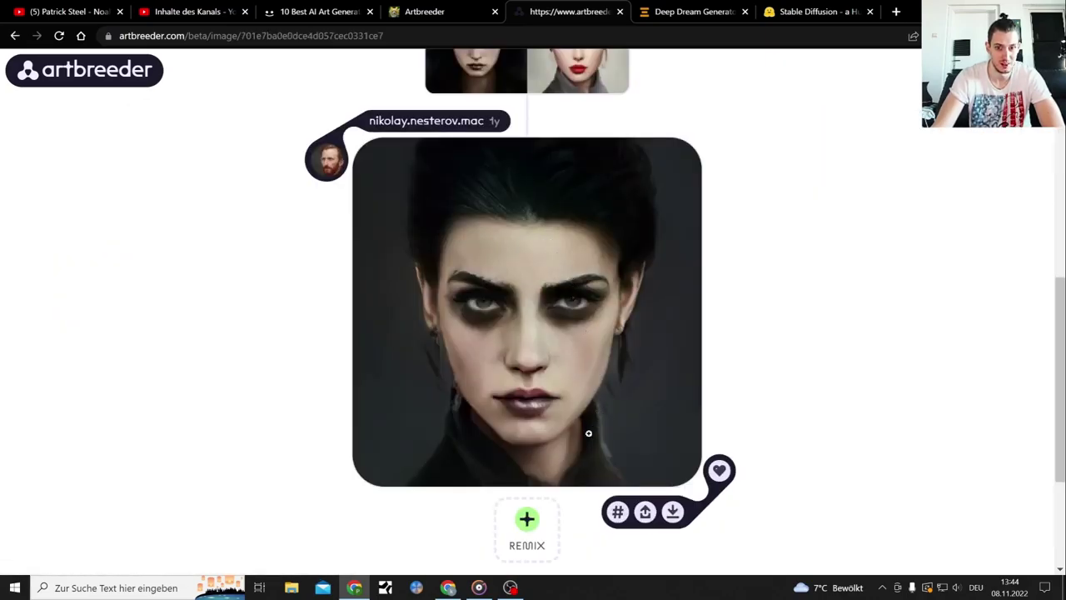
pyautogui.click(619, 12)
# - Try generating the morph and dragging the portrait into the preview, dismissing each 'No images selected' warning
pyautogui.click(893, 222)
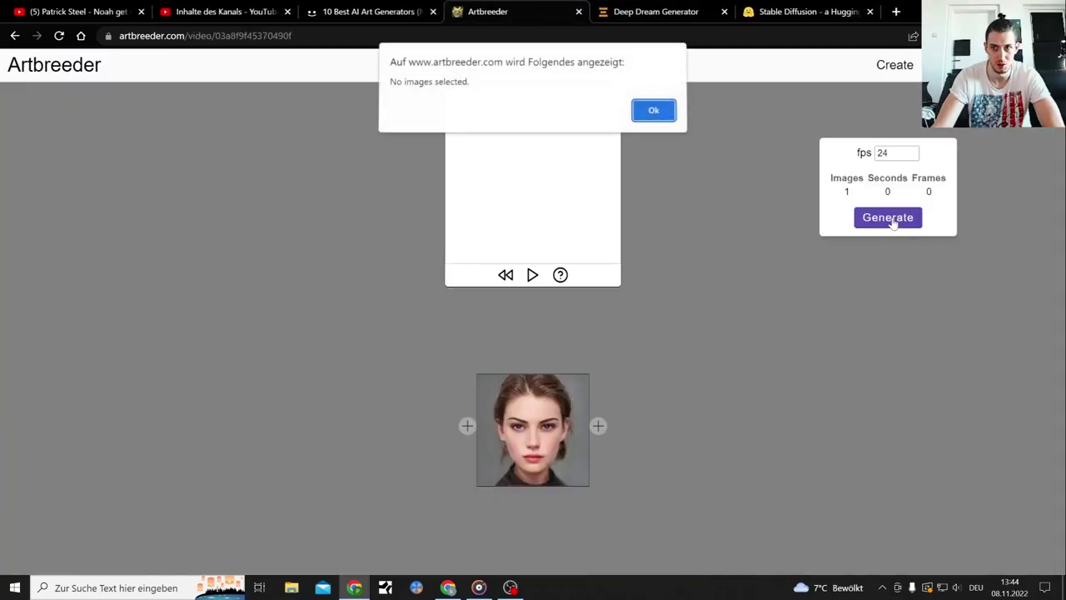
pyautogui.click(653, 113)
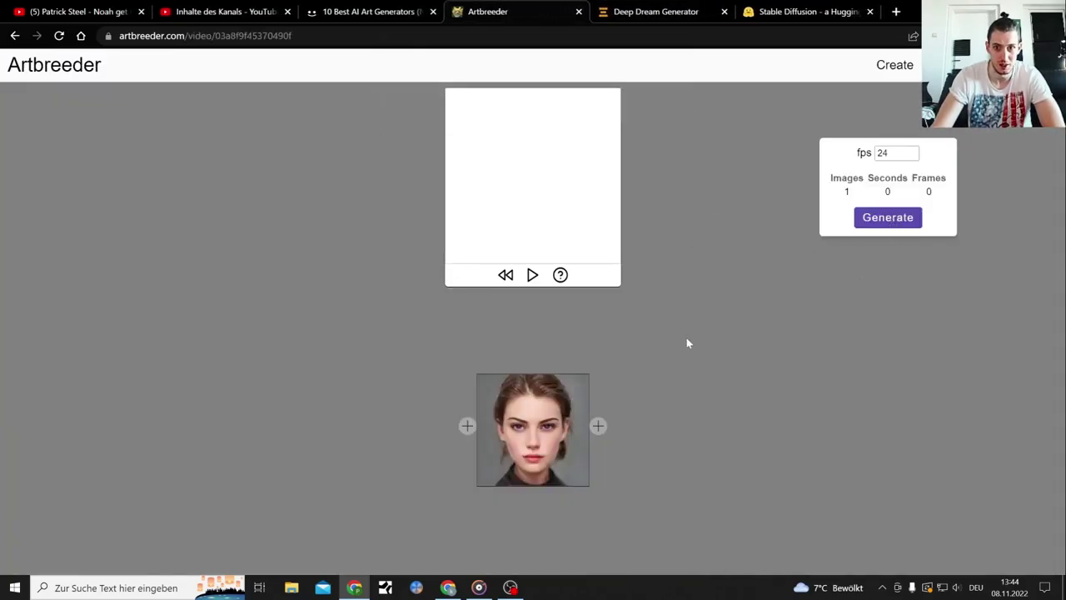
pyautogui.rightClick(526, 436)
pyautogui.click(492, 441)
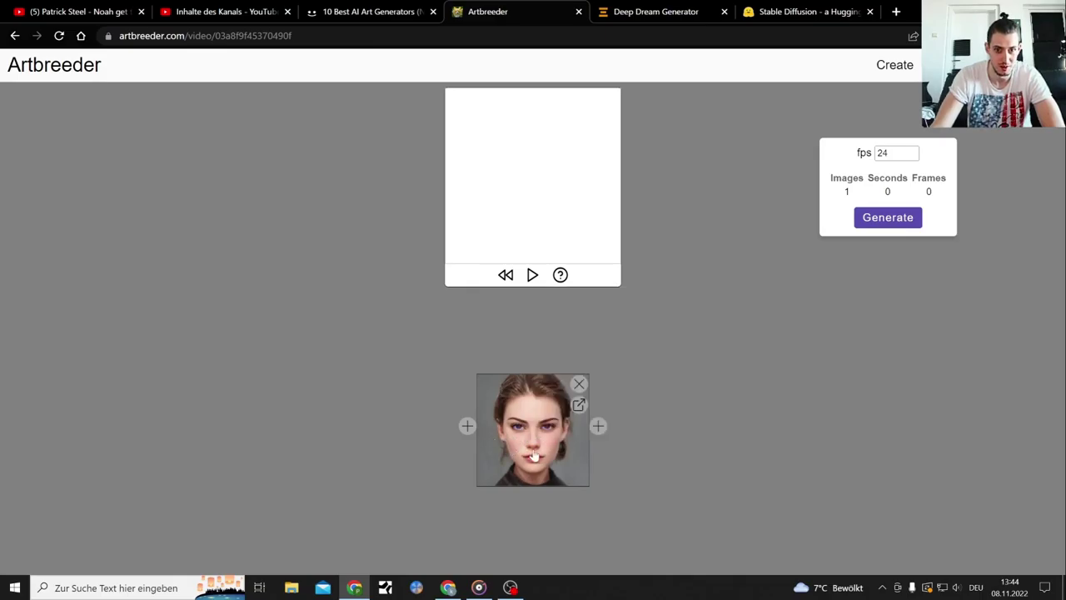
pyautogui.moveTo(531, 455); pyautogui.dragTo(543, 189)
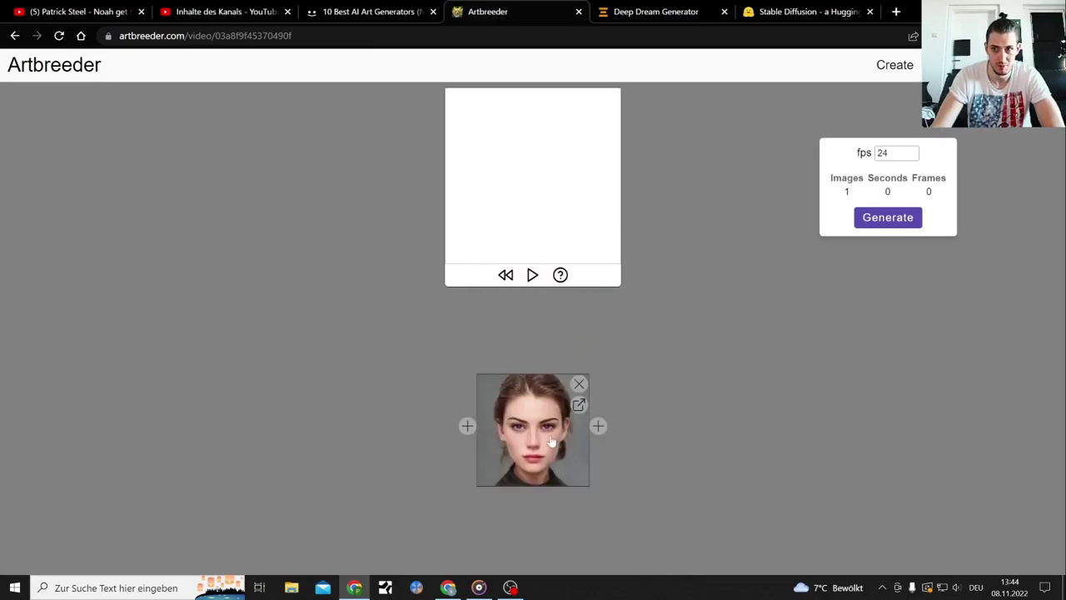
pyautogui.moveTo(552, 442); pyautogui.dragTo(917, 218)
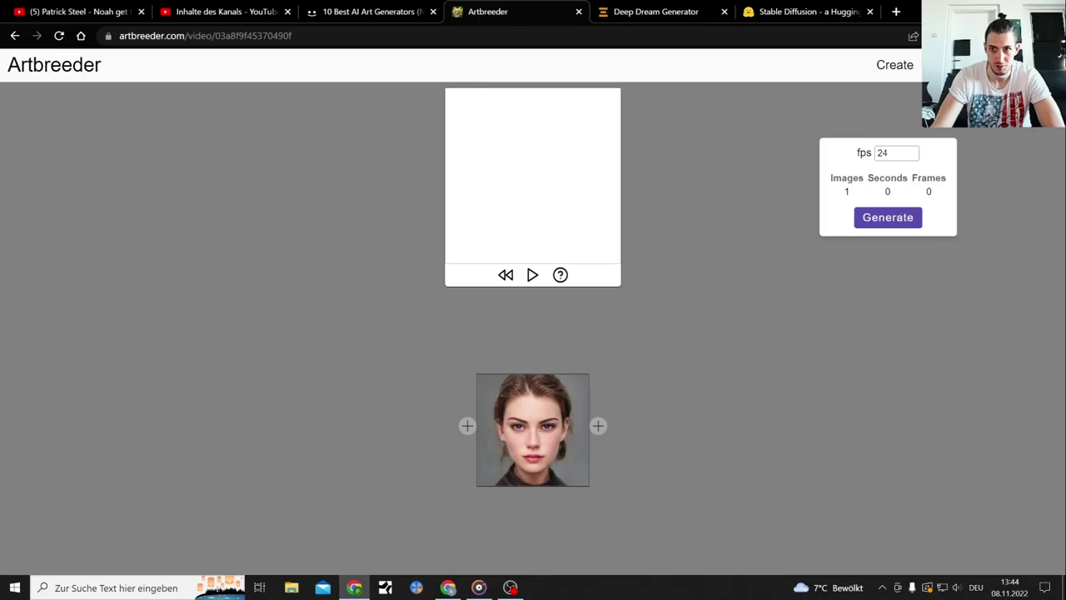
pyautogui.click(889, 219)
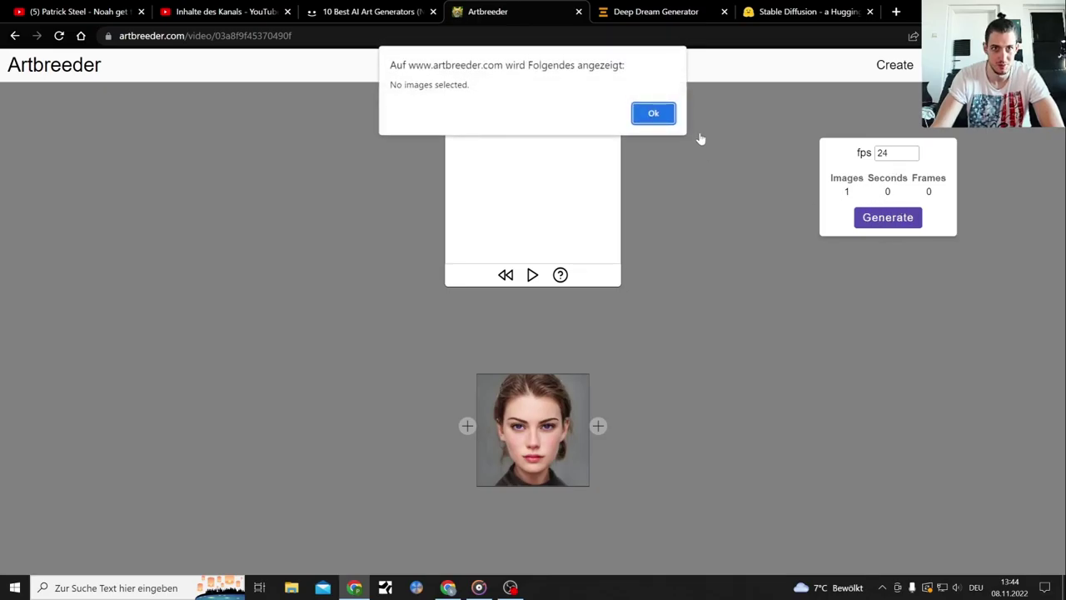
pyautogui.click(653, 113)
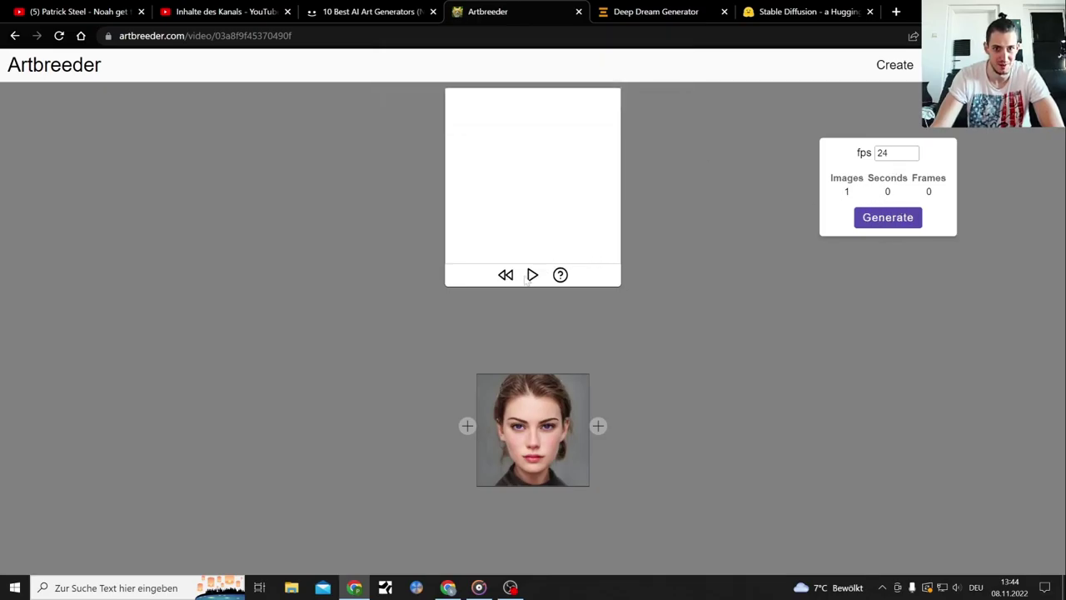
# - Read the preview help note, then open the picker with trending portraits for a second frame
pyautogui.click(560, 281)
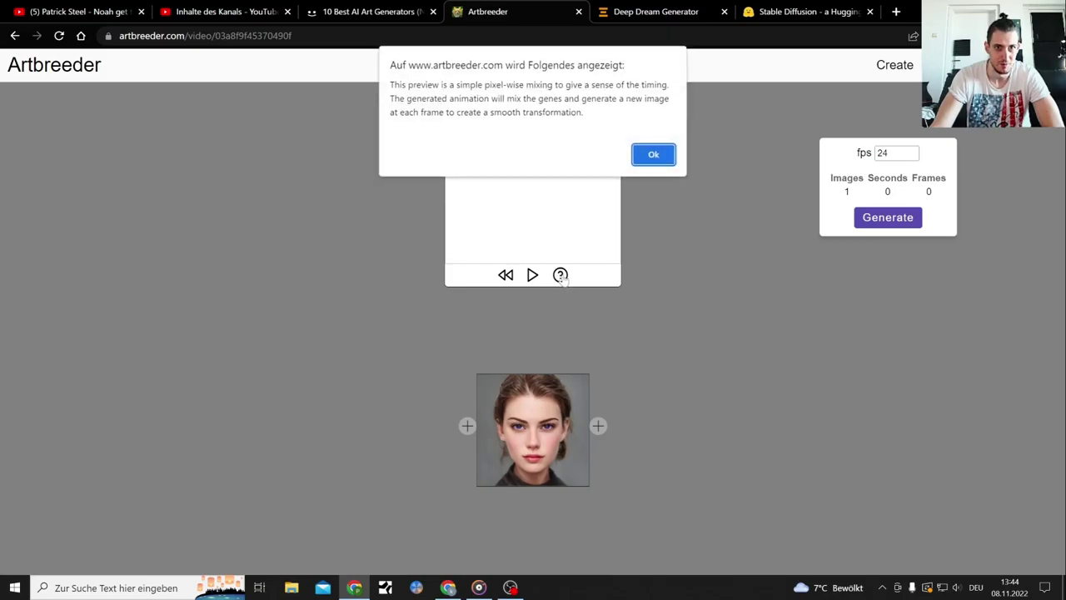
pyautogui.click(654, 153)
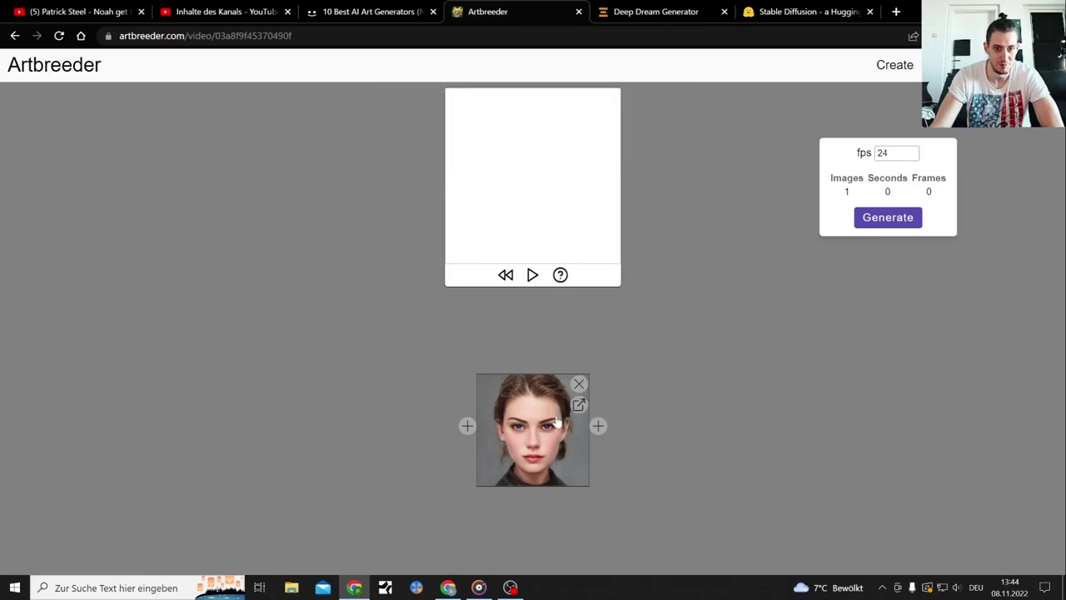
pyautogui.click(469, 426)
pyautogui.scroll(-6, 602, 374)
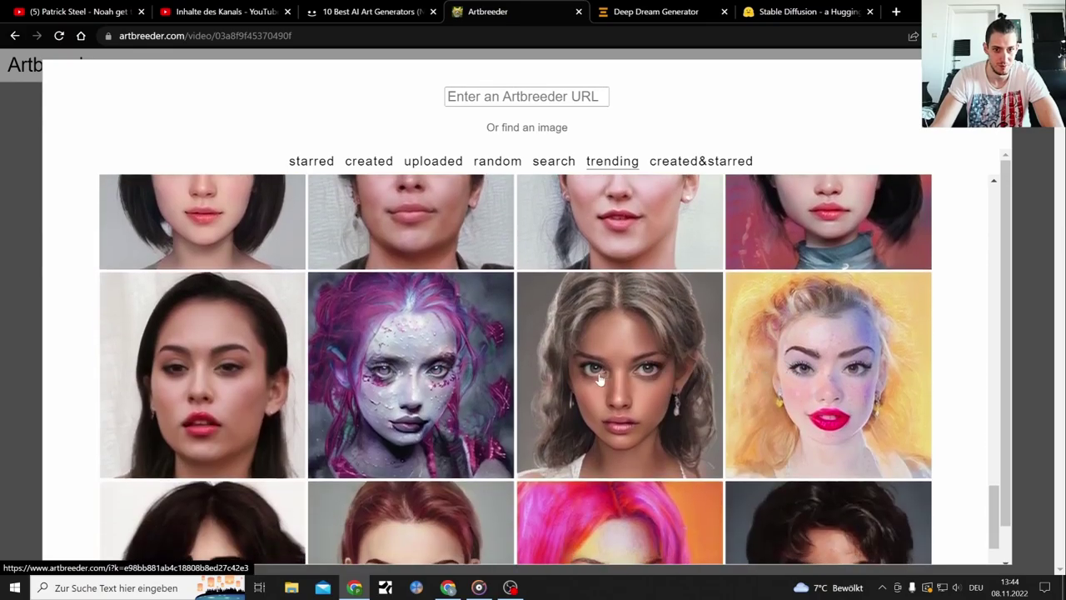
# - Add the long-haired woman's portrait, preview the two-portrait morph, and submit it for rendering
pyautogui.click(645, 370)
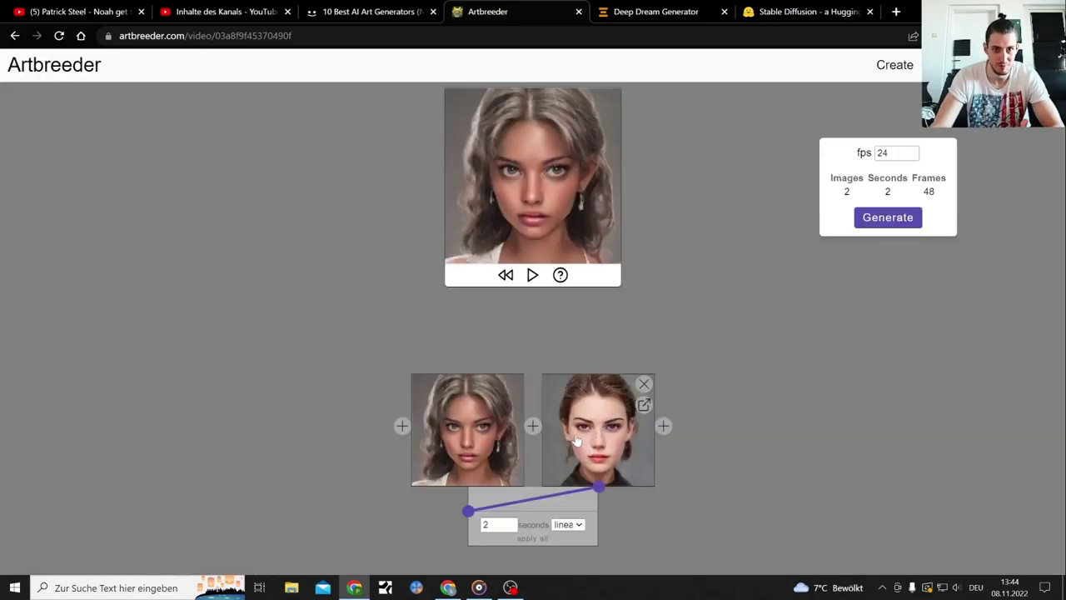
pyautogui.click(533, 281)
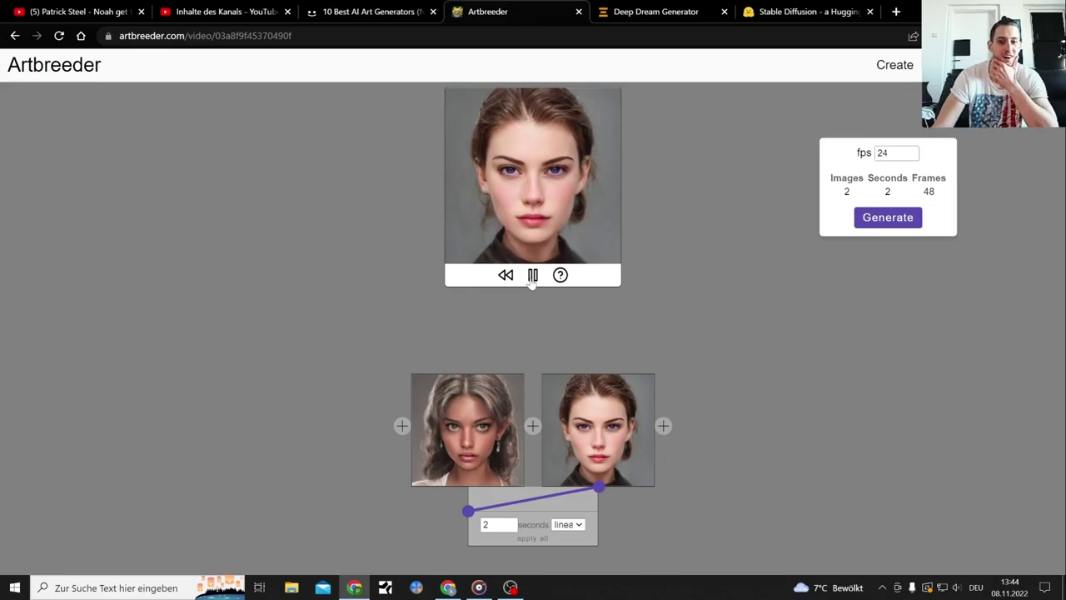
pyautogui.click(898, 226)
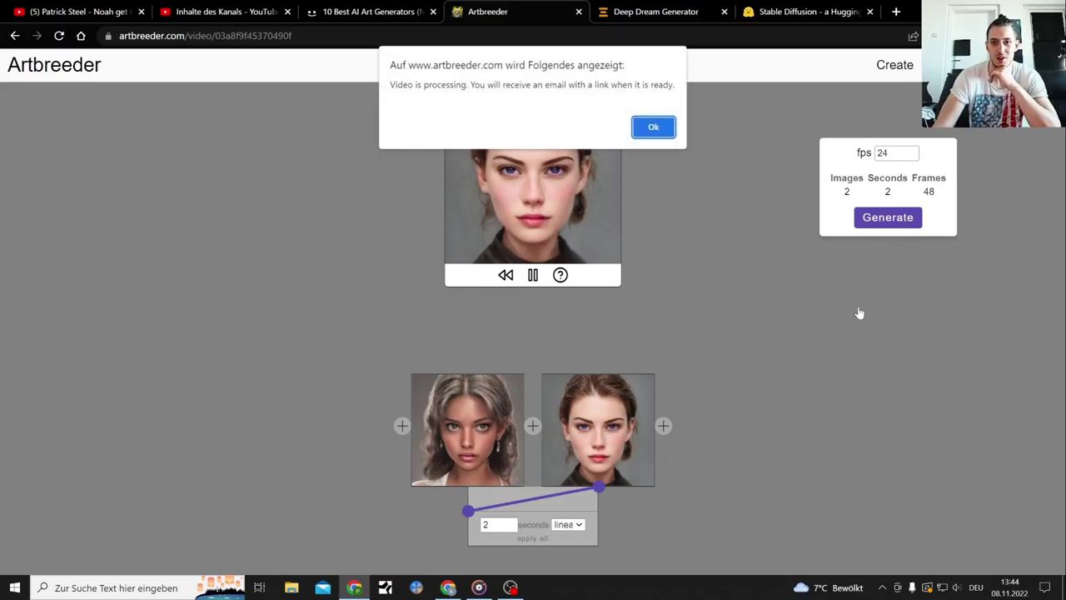
pyautogui.click(655, 127)
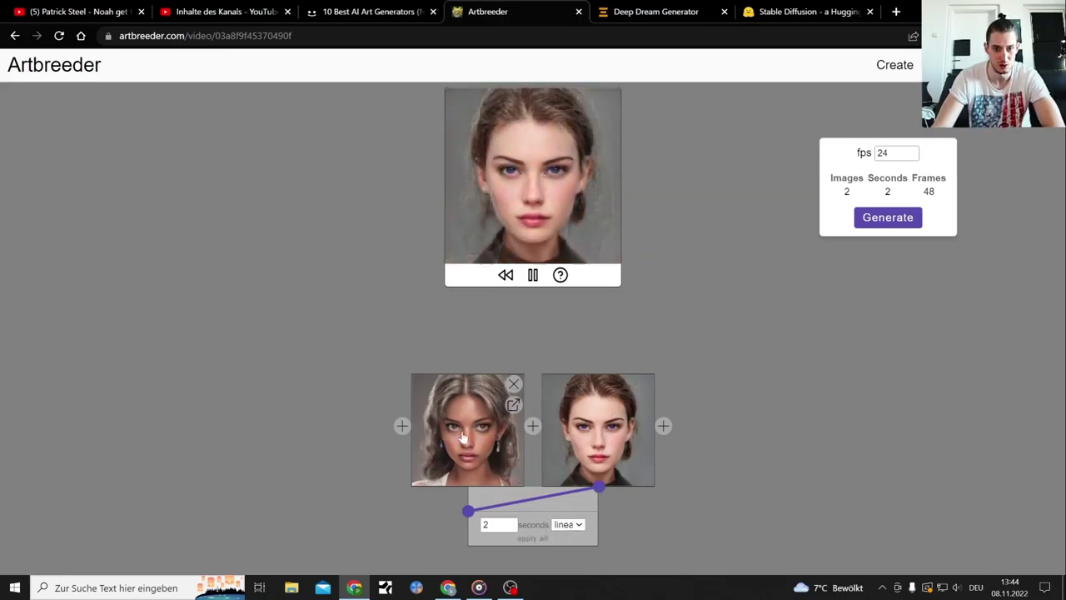
# - Insert the ghoulish face as the middle portrait of the morph
pyautogui.click(533, 427)
pyautogui.scroll(-5, 579, 398)
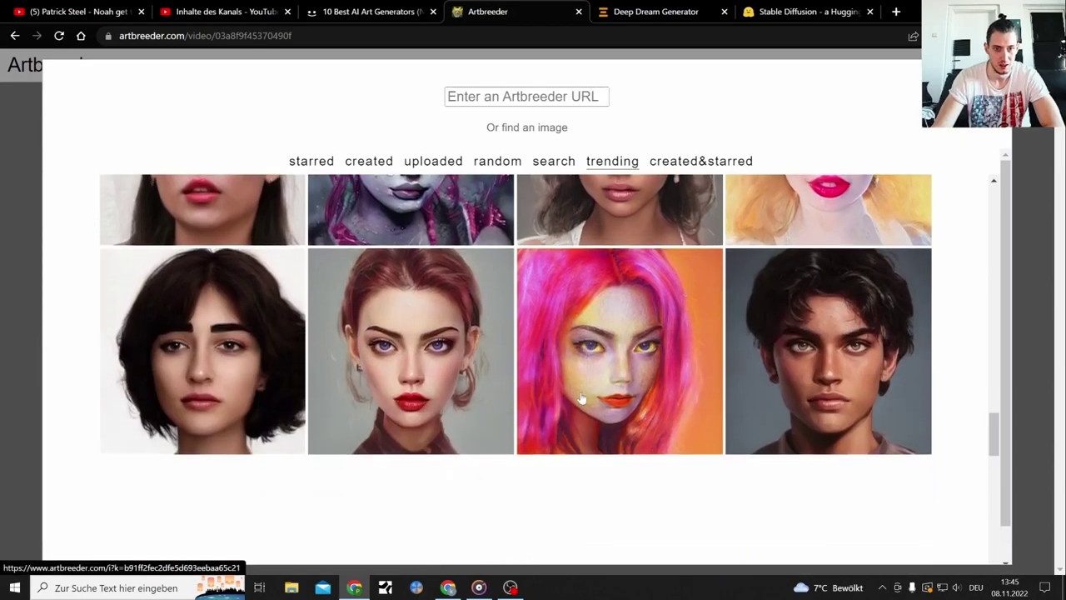
pyautogui.scroll(-3, 708, 375)
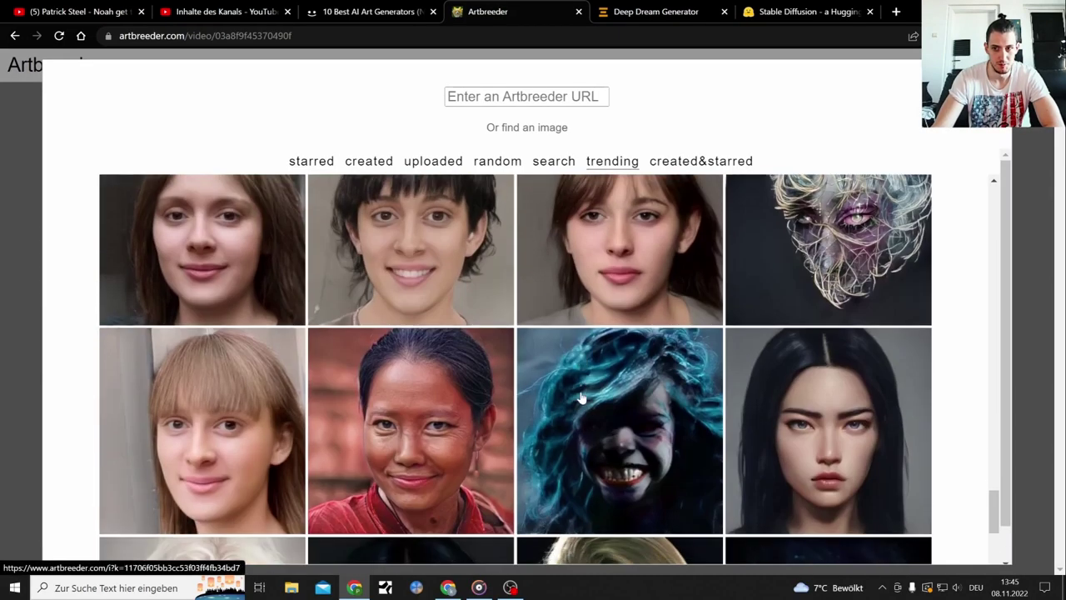
pyautogui.scroll(2, 833, 358)
pyautogui.click(848, 353)
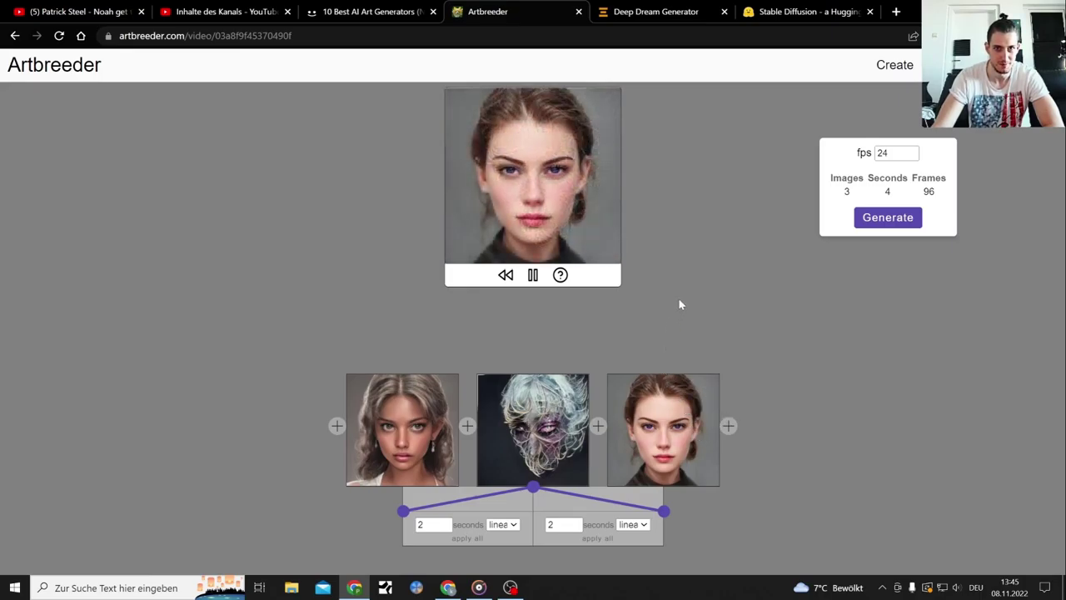
# - Check the screen recording window, return to the editor, then go to Deep Dream Generator
pyautogui.click(510, 587)
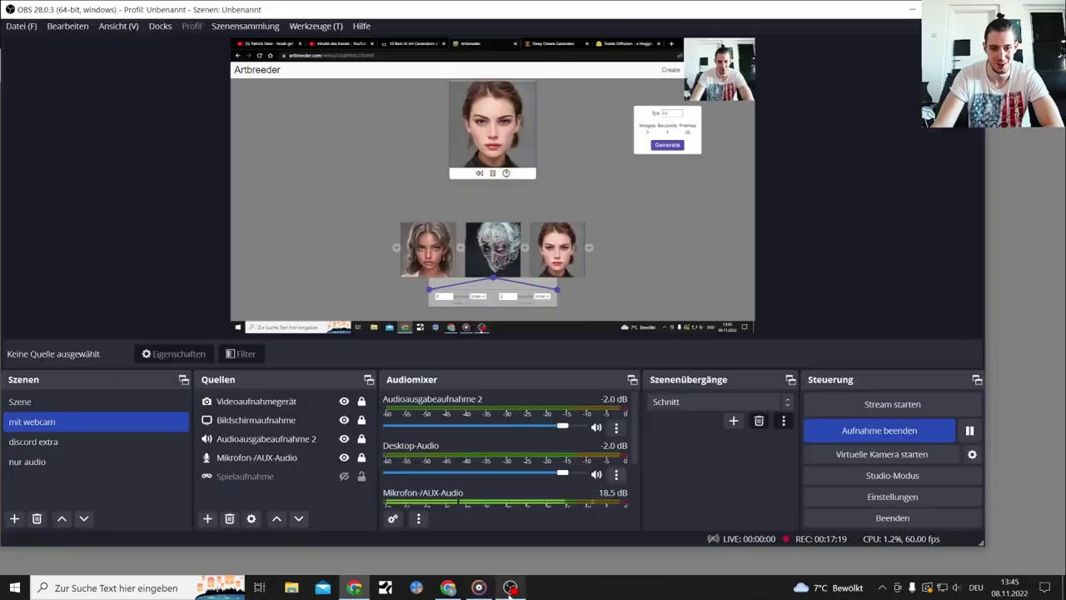
pyautogui.click(509, 587)
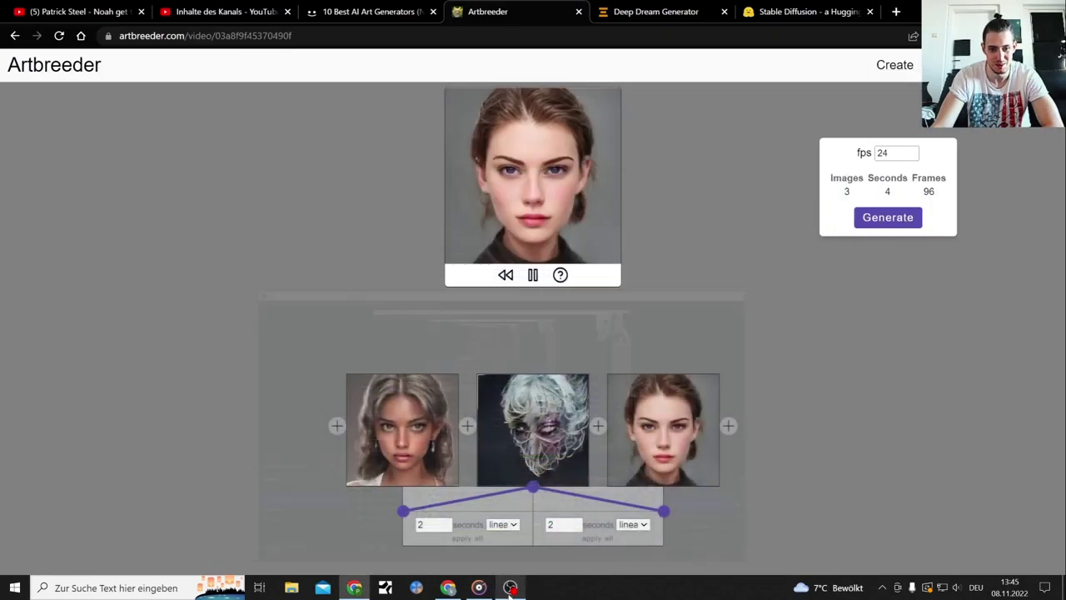
pyautogui.click(671, 6)
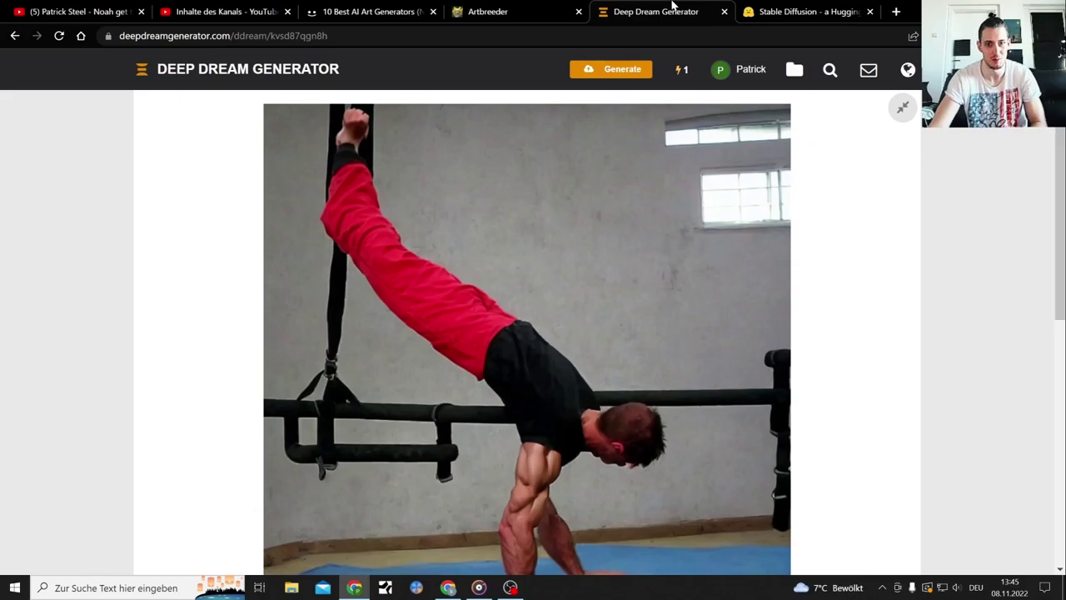
# - Scroll through the handstand image in Deep Dream Generator, then move to the Stable Diffusion page
pyautogui.scroll(-2, 673, 196)
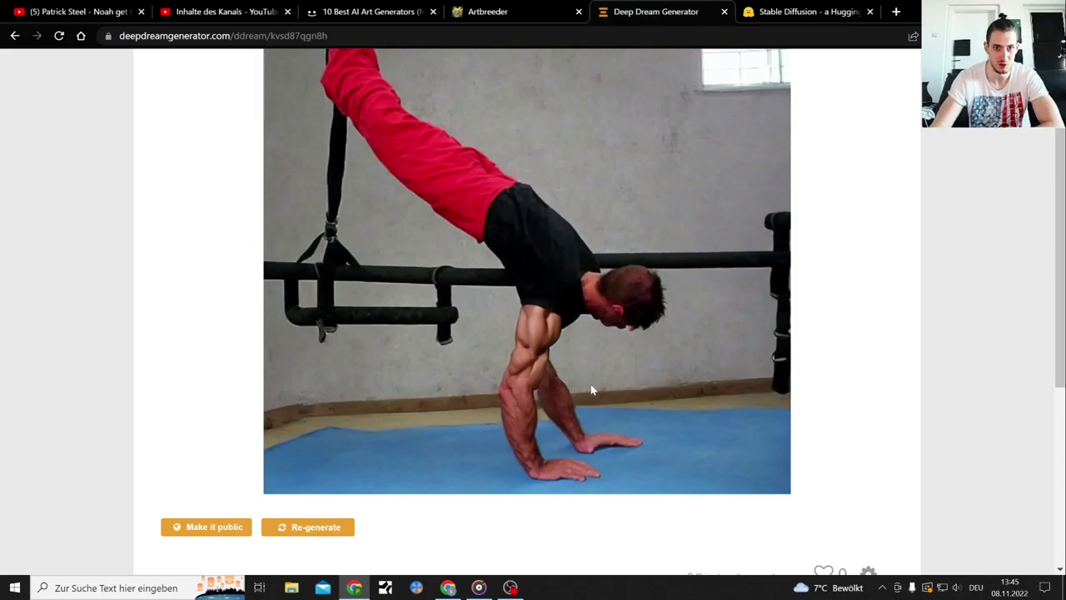
pyautogui.scroll(2, 592, 390)
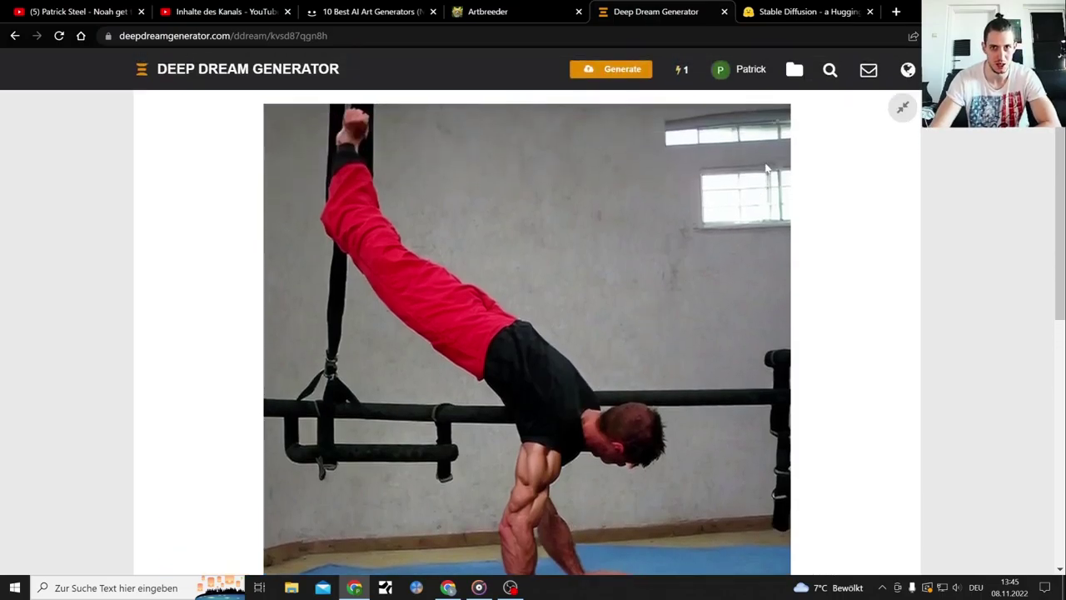
pyautogui.click(793, 9)
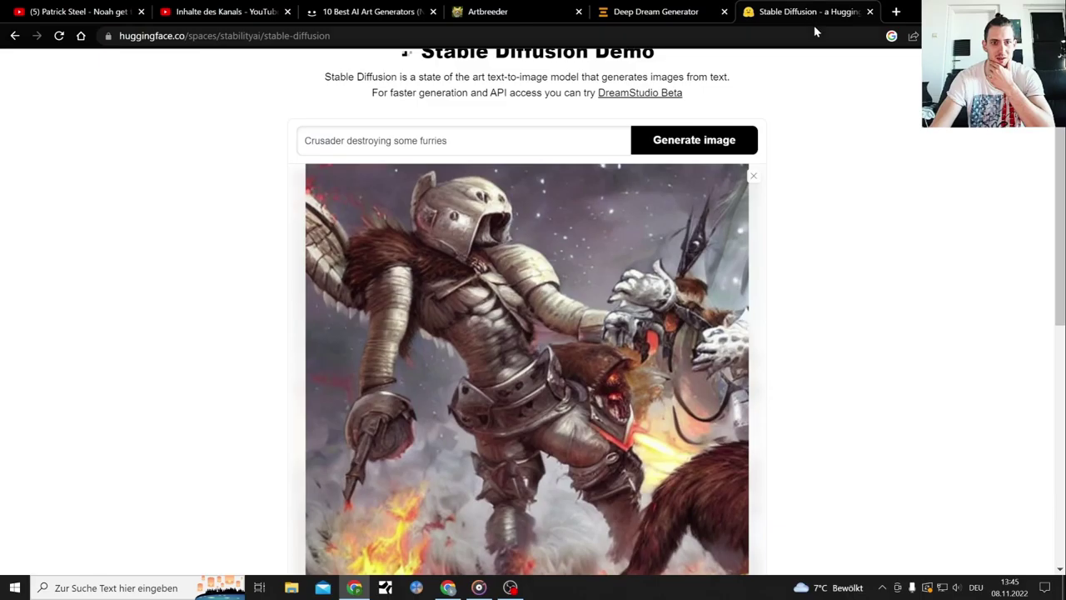
# - Close the Stable Diffusion and Deep Dream Generator tabs and restart the three-portrait morph preview from the first face
pyautogui.click(870, 12)
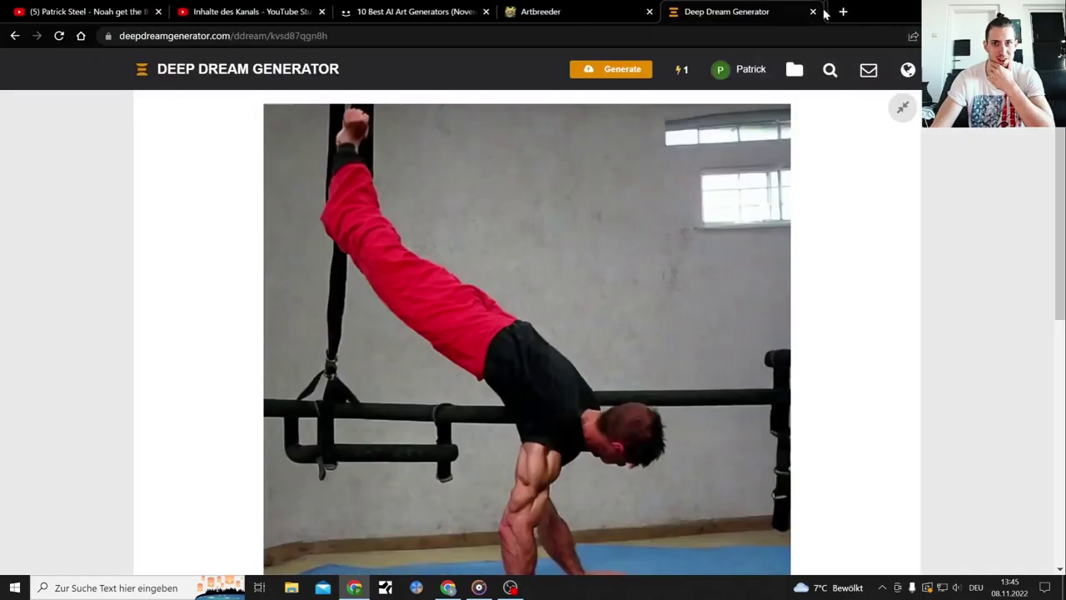
pyautogui.click(816, 12)
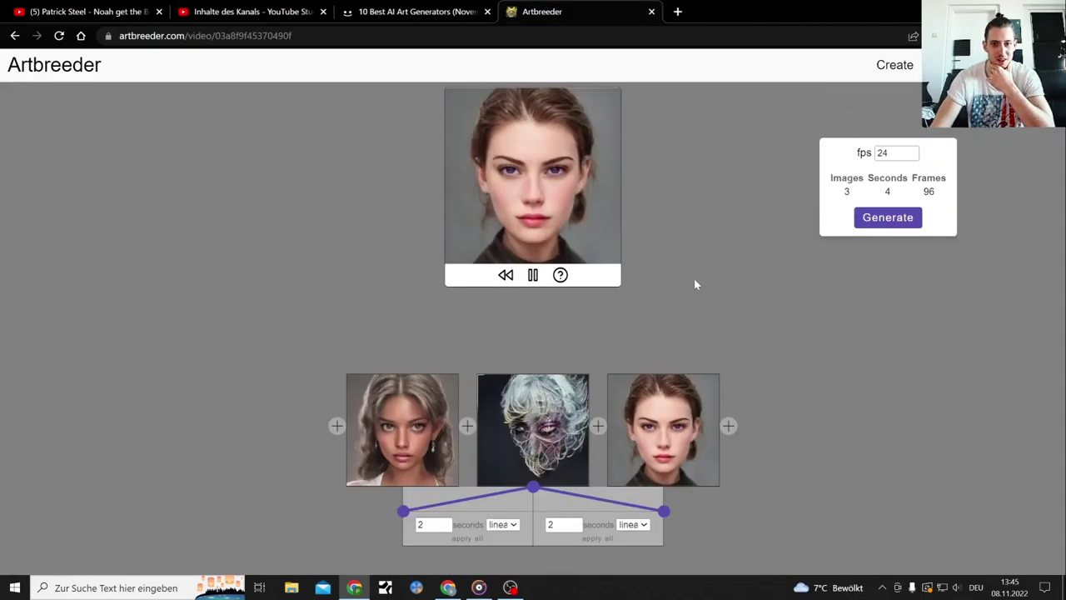
pyautogui.click(533, 277)
pyautogui.click(534, 277)
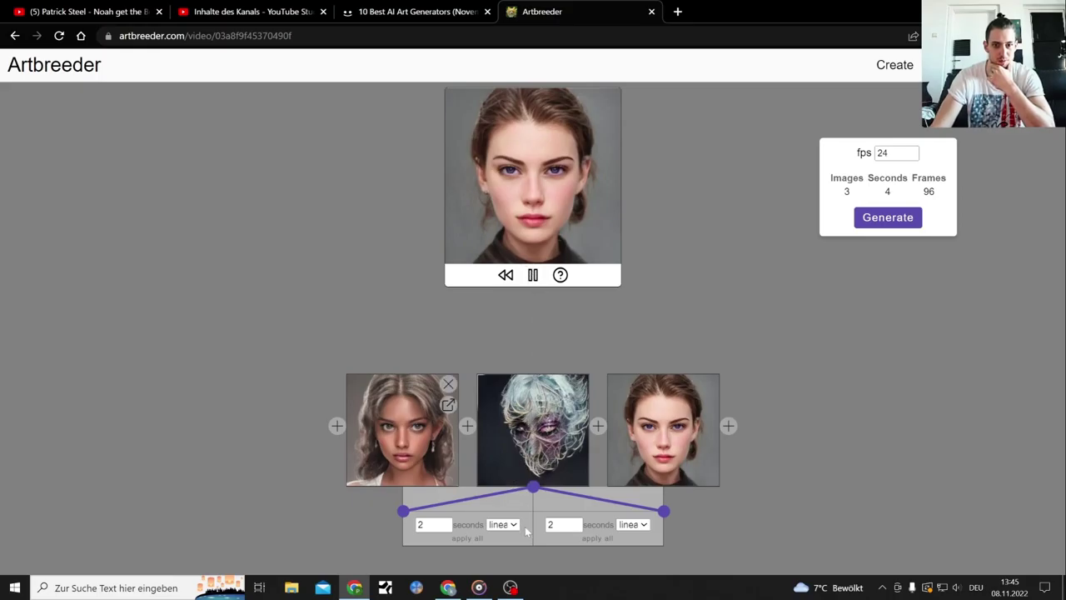
pyautogui.click(506, 275)
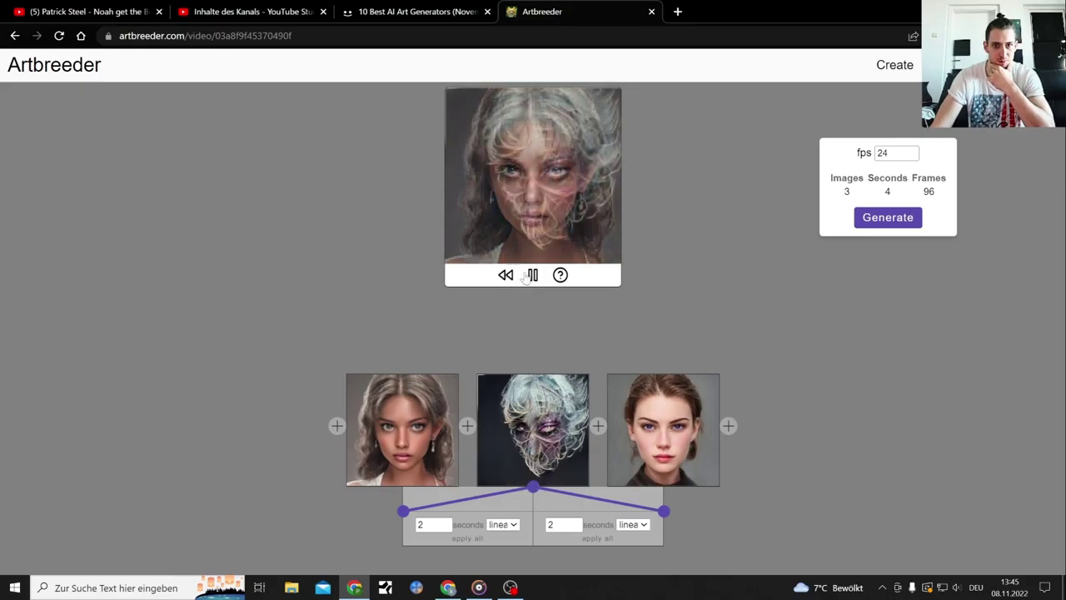